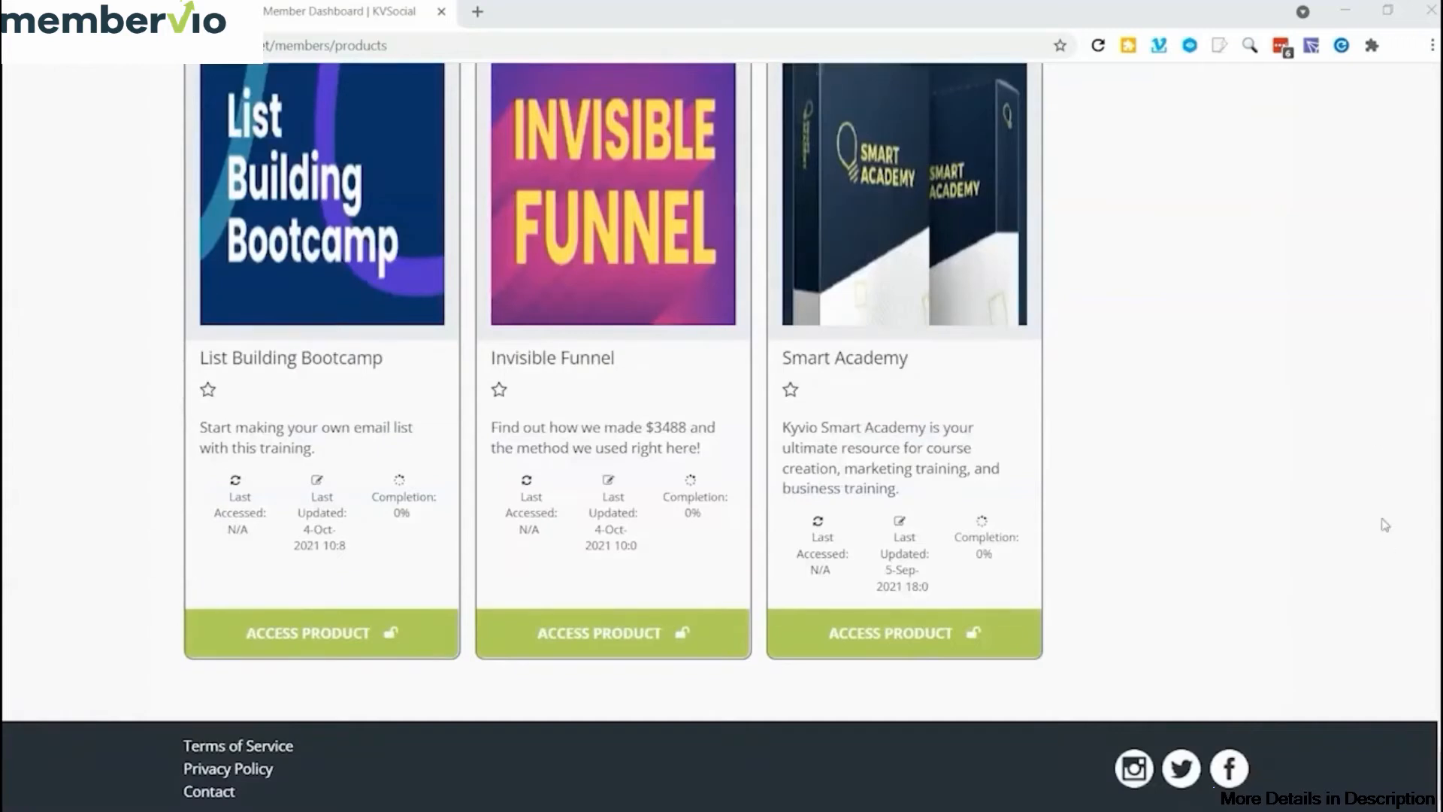
- Open the Smart Academy product and start the lessons of Module 2 - Intermediate Courses
left_click(915, 638)
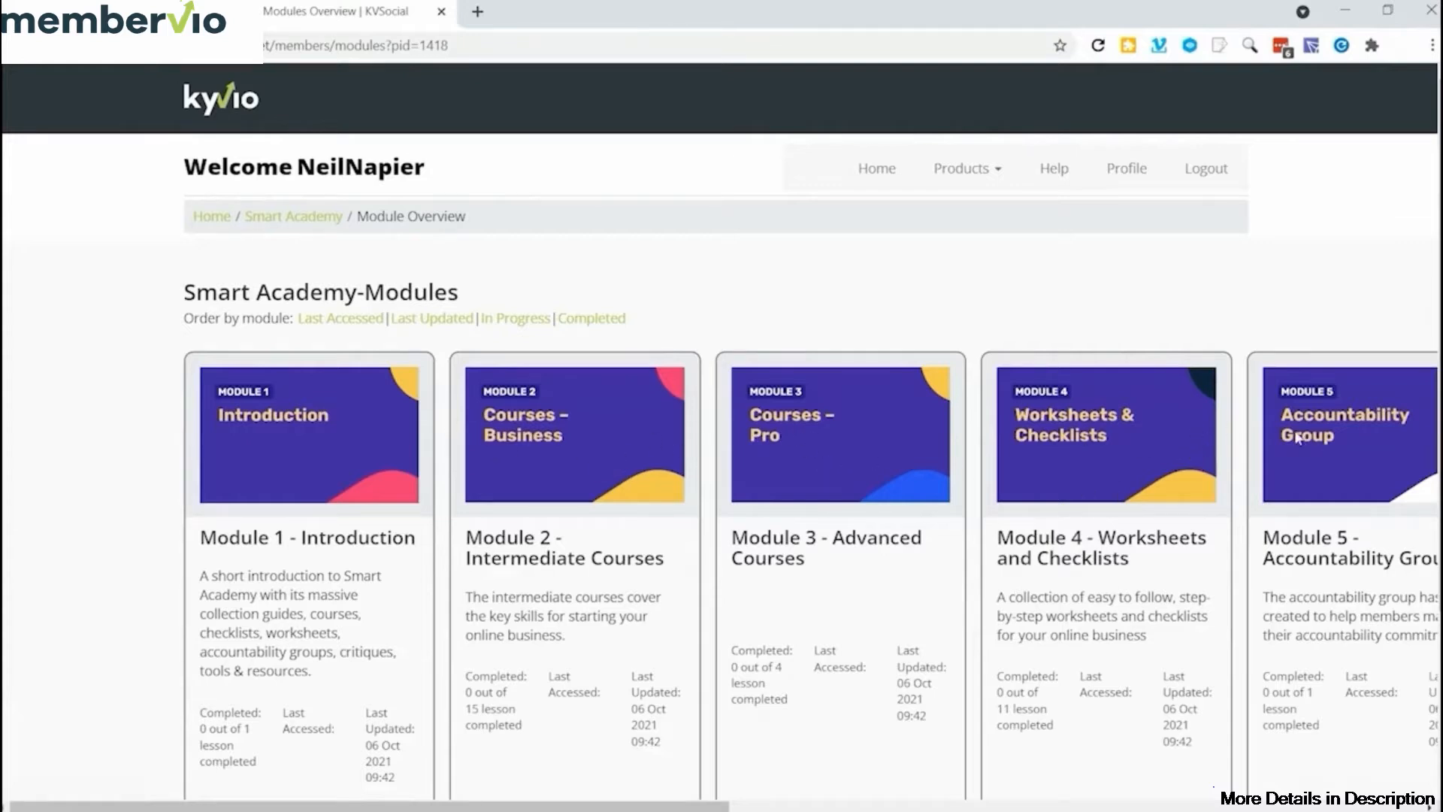
scroll(593, 496, "down", 3)
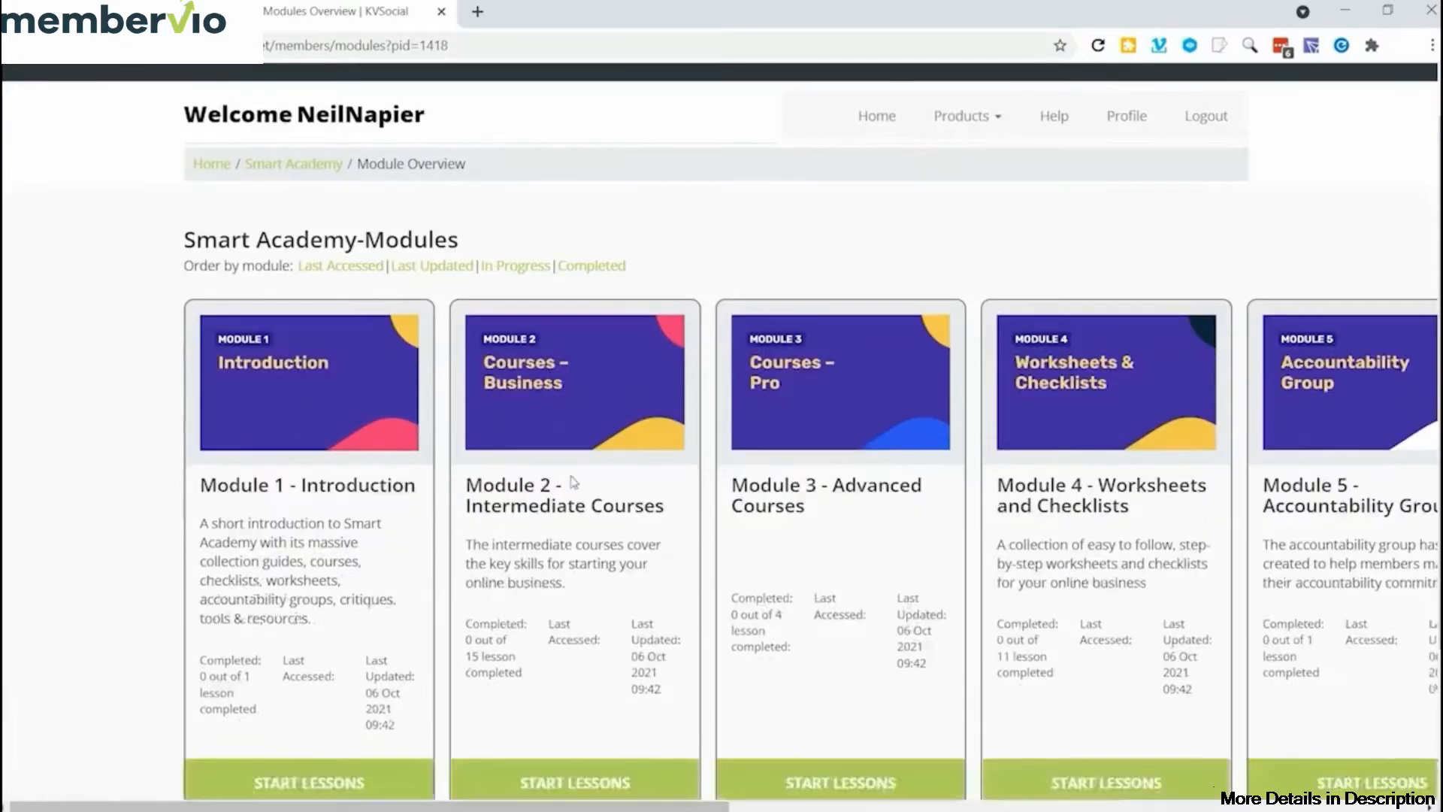
left_click(559, 644)
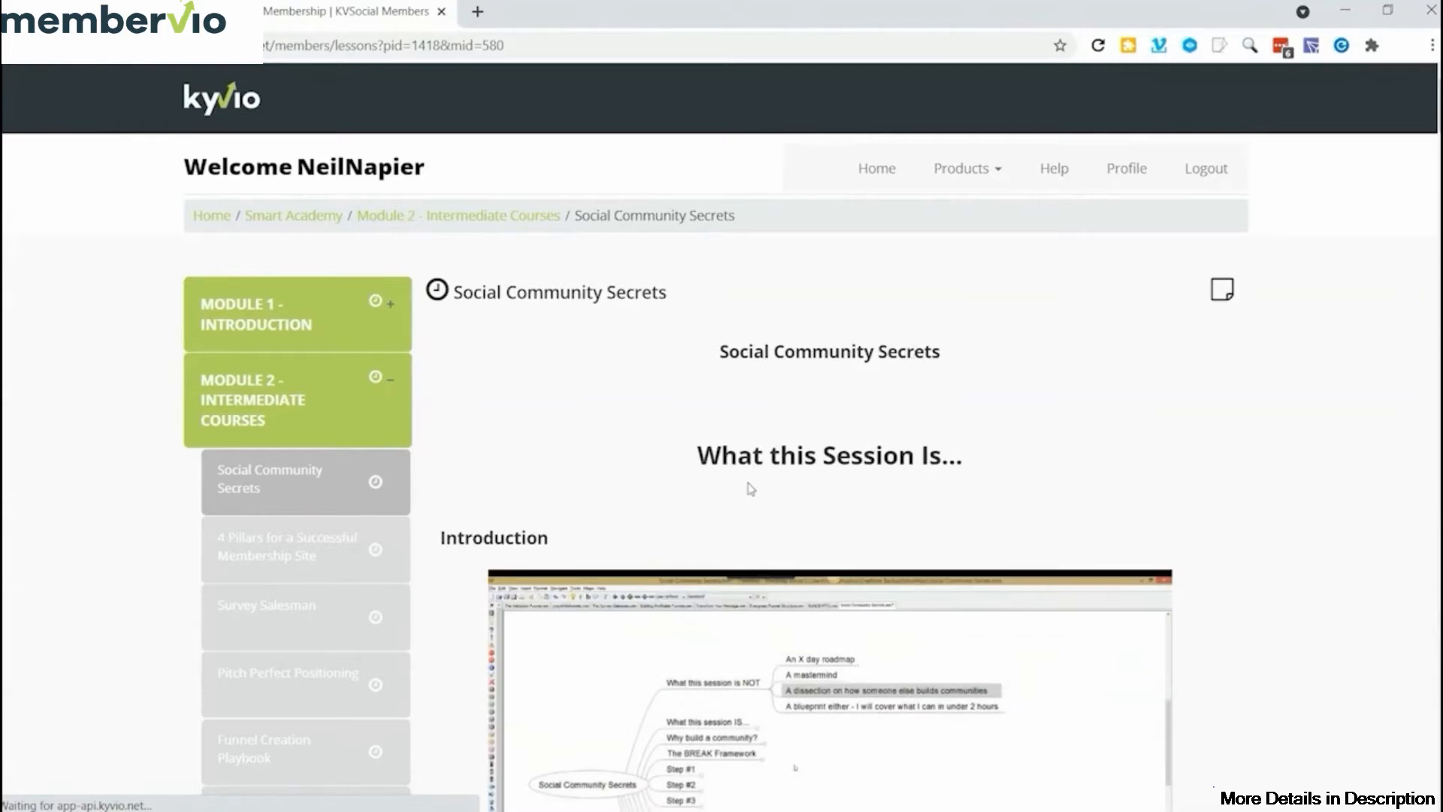
- Look through the Social Community Secrets lesson, from the module list and introduction video to the lesson rating and completion options
scroll(684, 458, "down", 4)
scroll(786, 464, "down", 1)
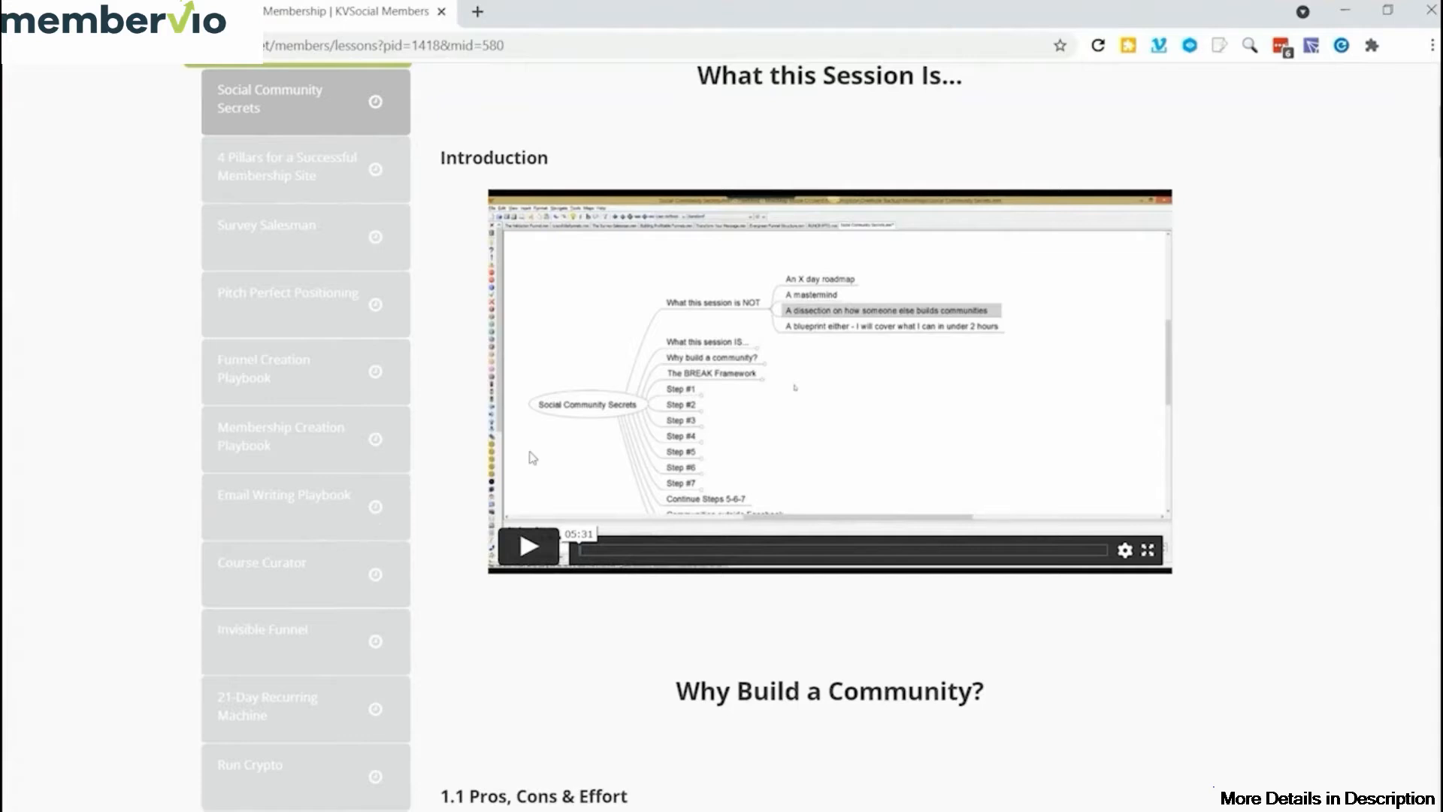
scroll(278, 398, "up", 5)
scroll(288, 378, "down", 3)
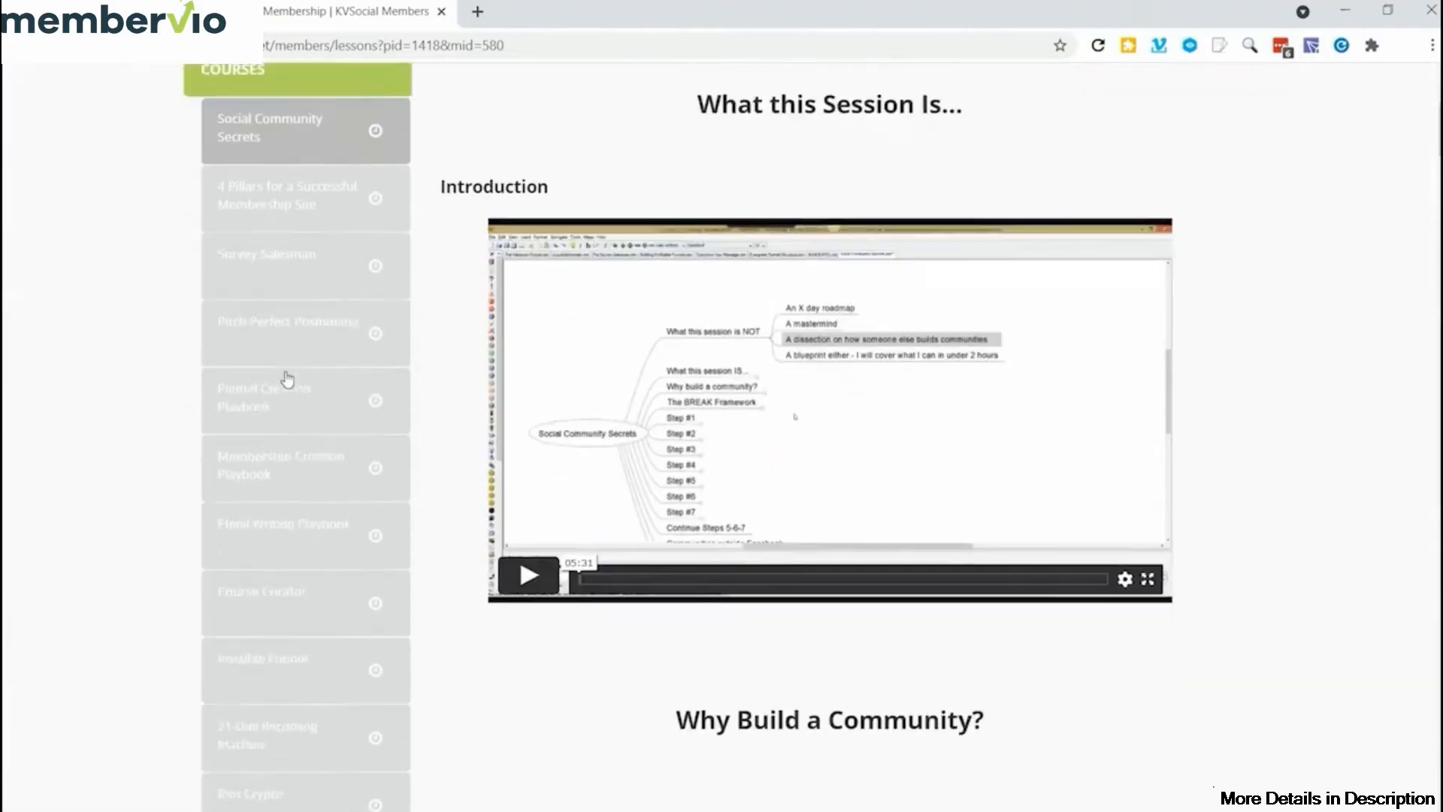
scroll(287, 379, "down", 8)
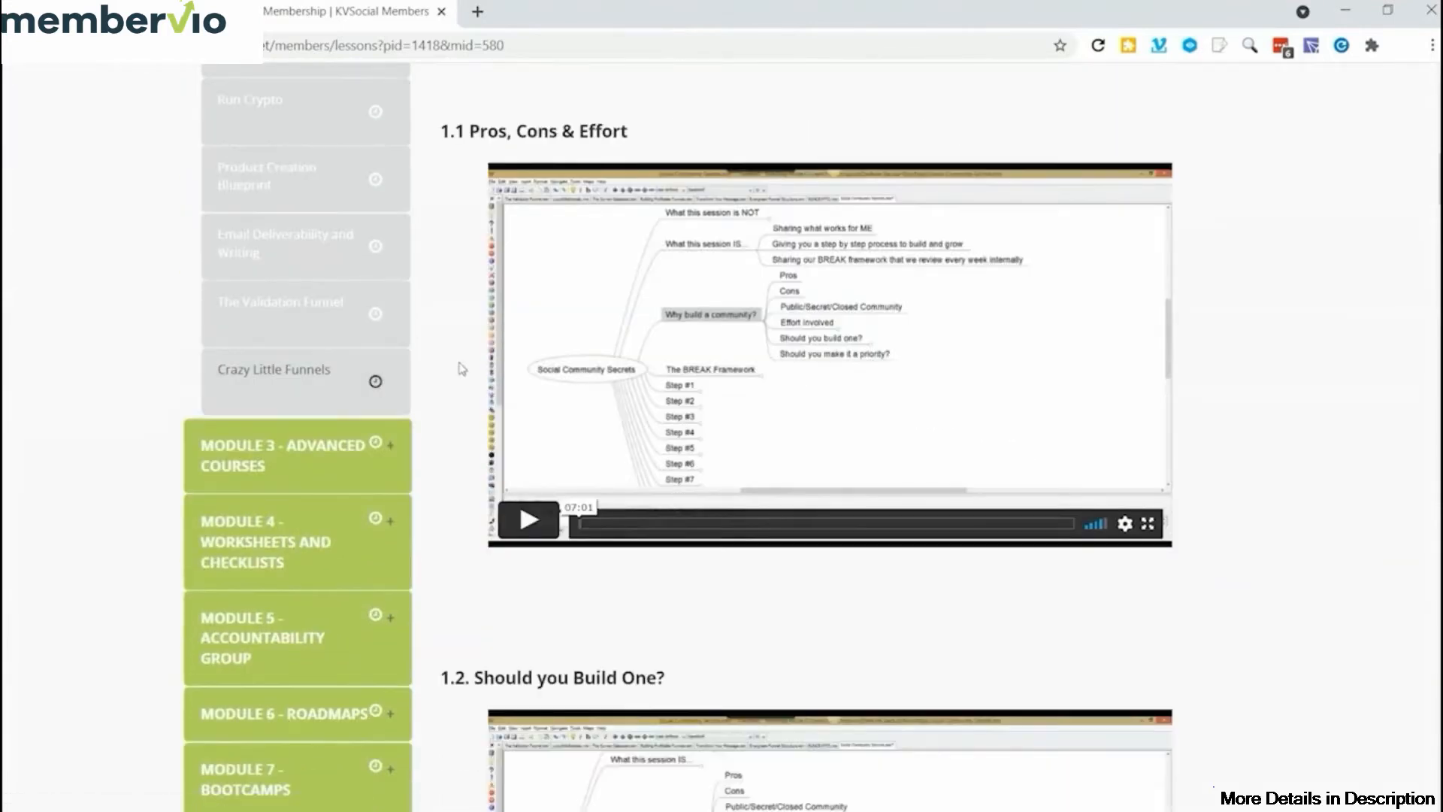
scroll(820, 435, "down", 10)
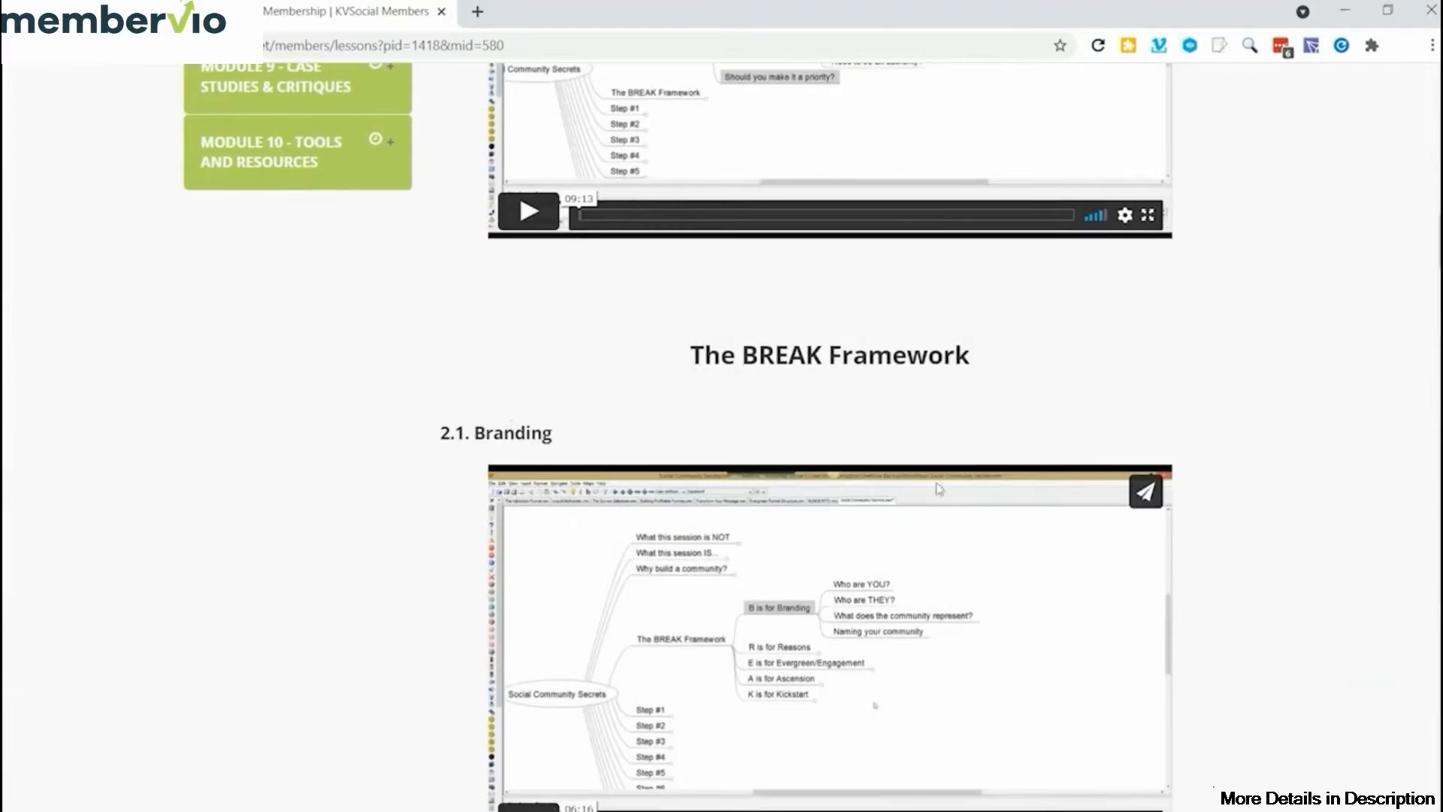
scroll(479, 457, "up", 10)
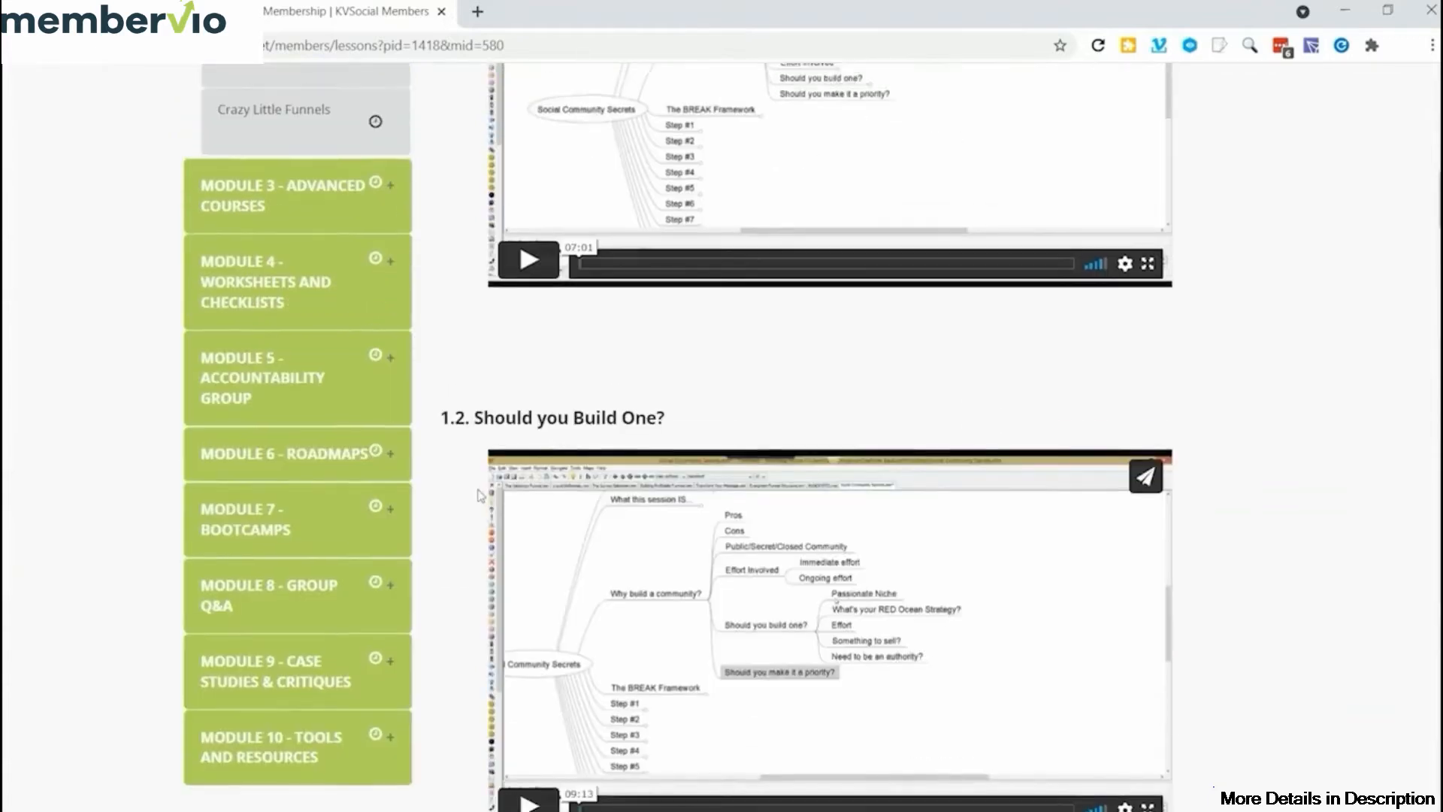
scroll(487, 536, "down", 8)
scroll(488, 536, "up", 3)
scroll(468, 367, "down", 13)
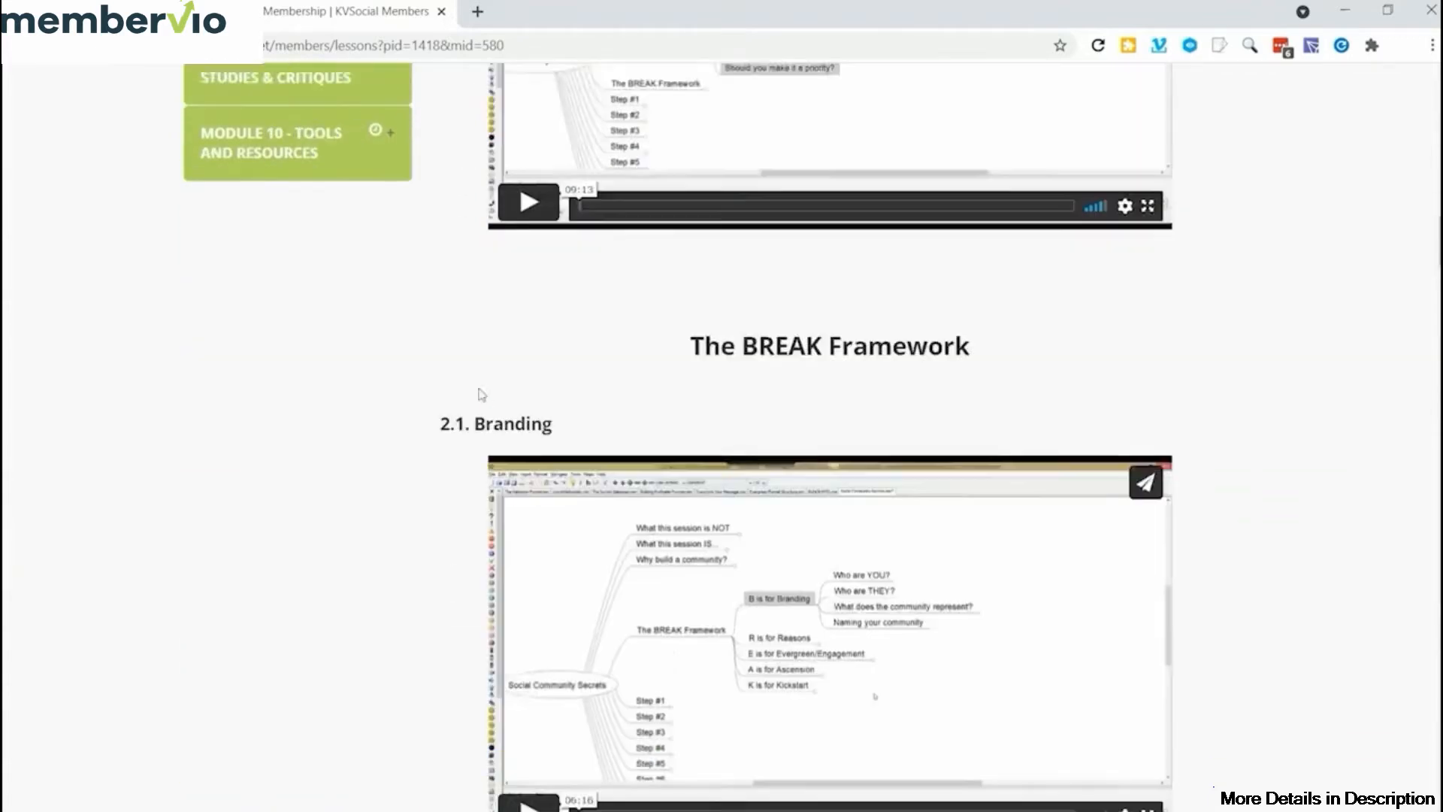
scroll(468, 368, "down", 20)
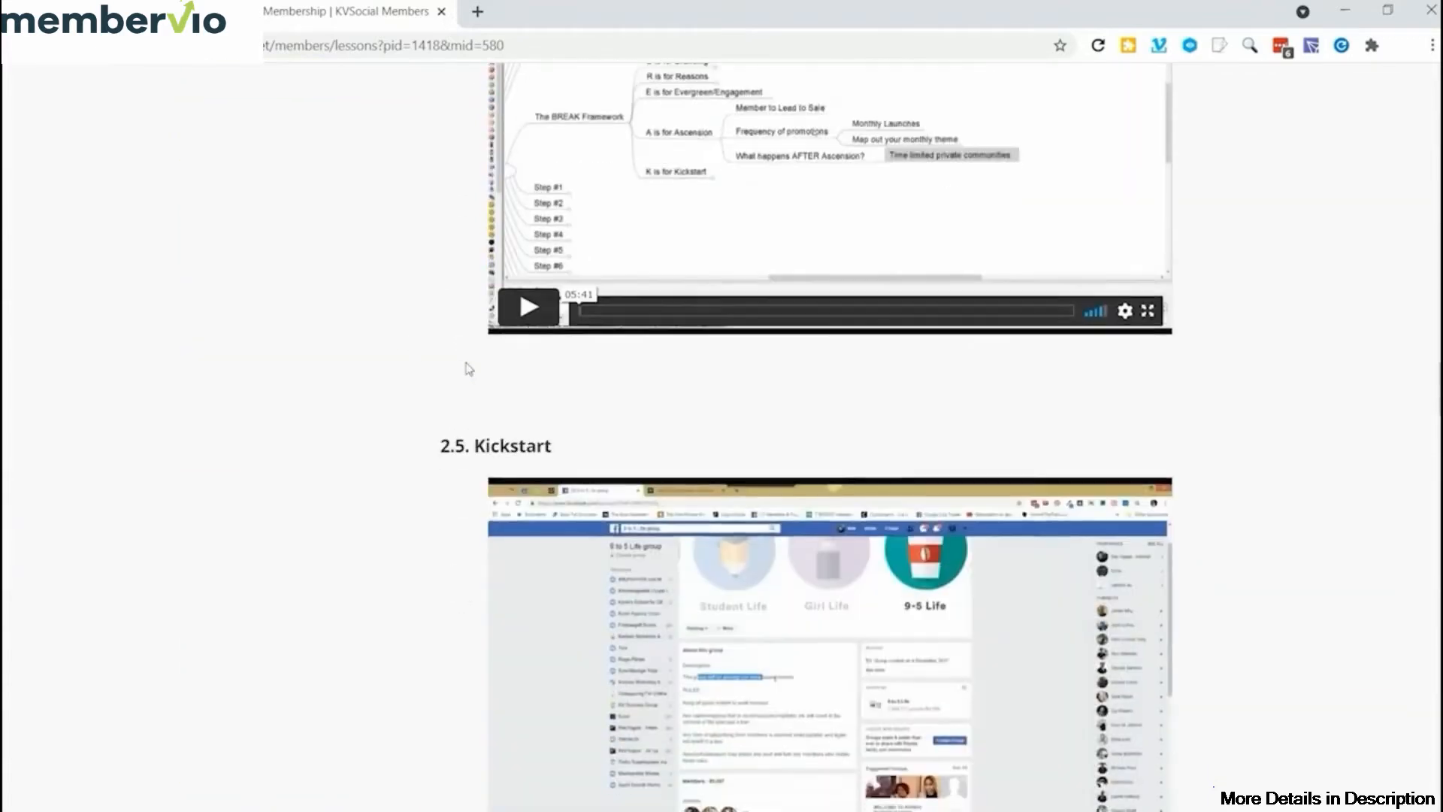
scroll(451, 352, "down", 20)
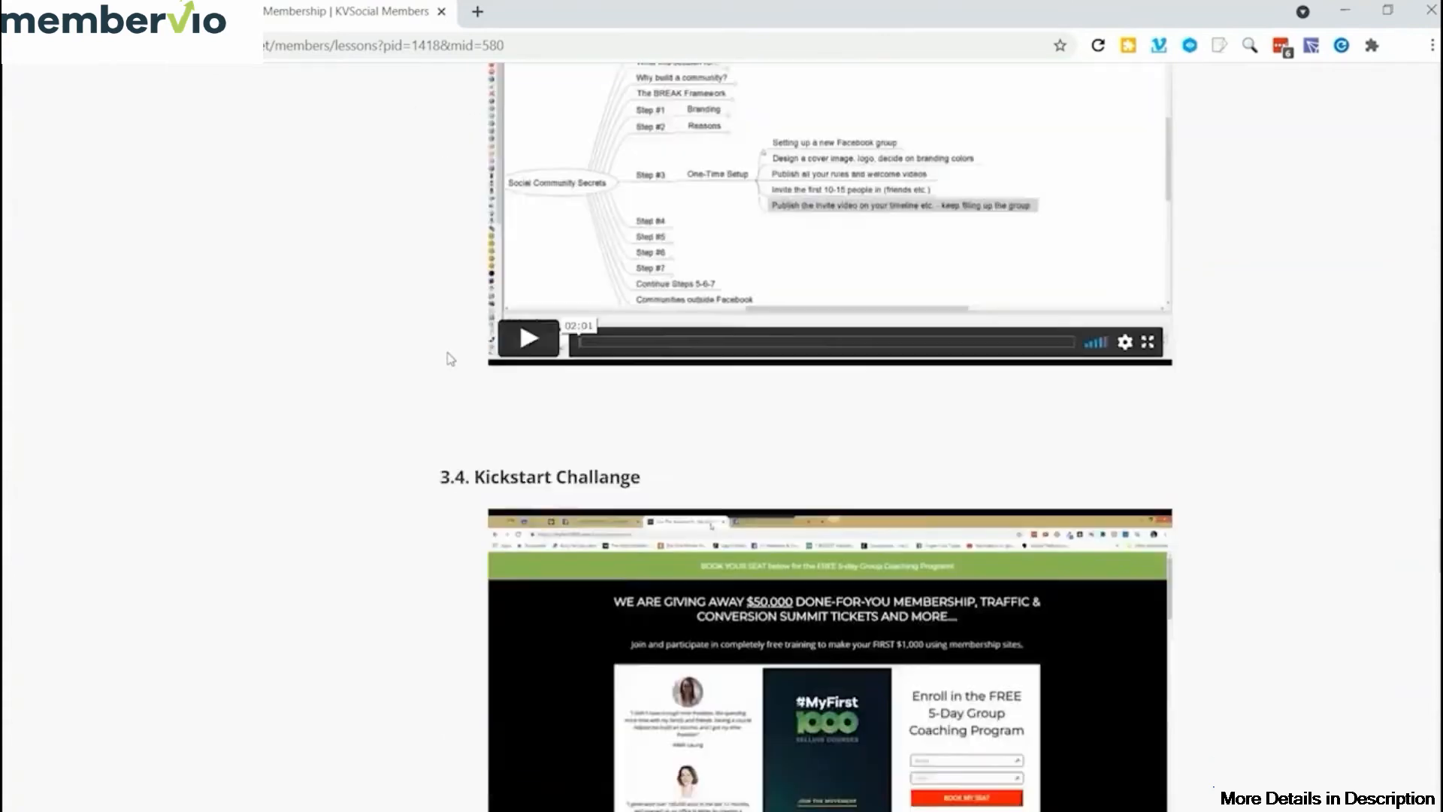
scroll(453, 353, "down", 20)
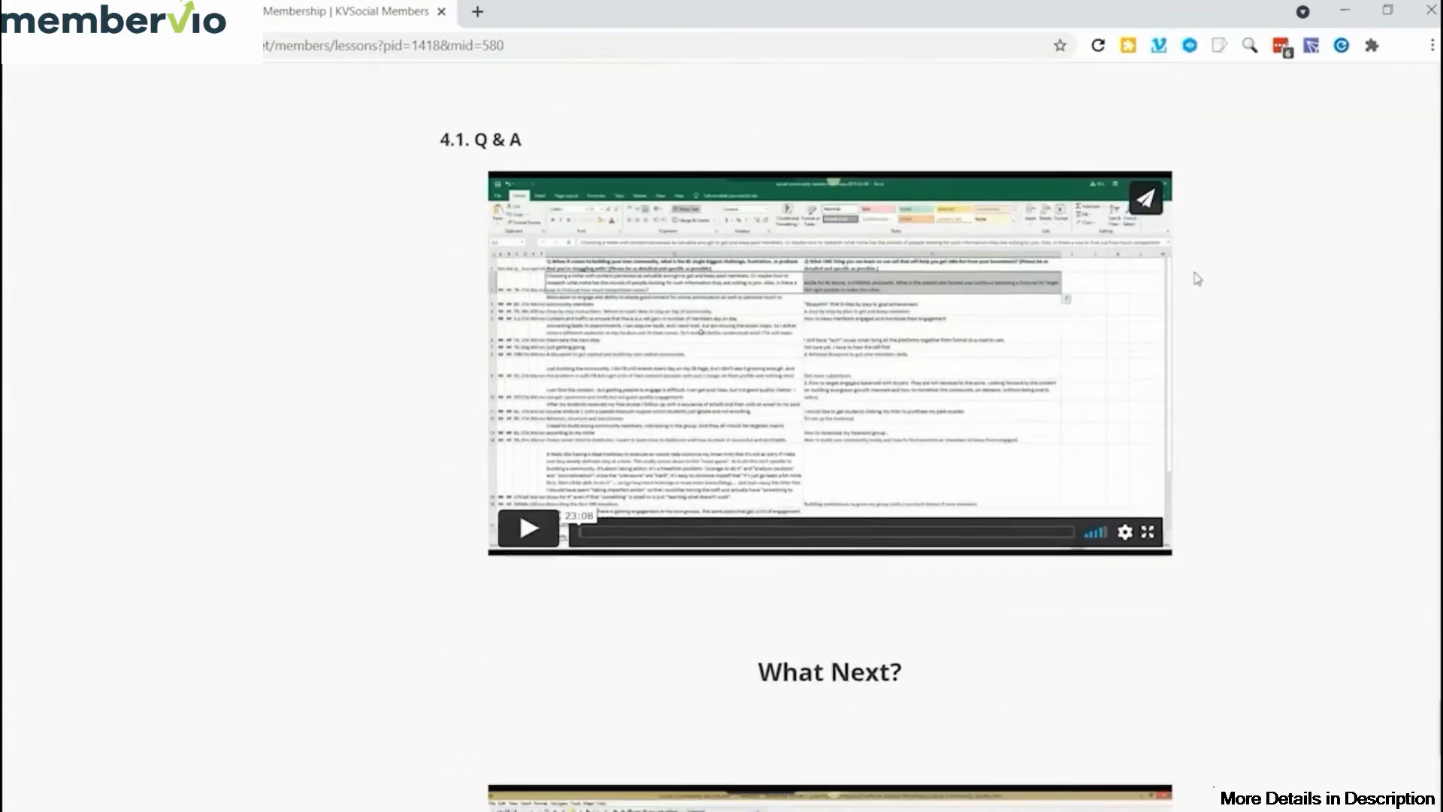
scroll(885, 519, "down", 1)
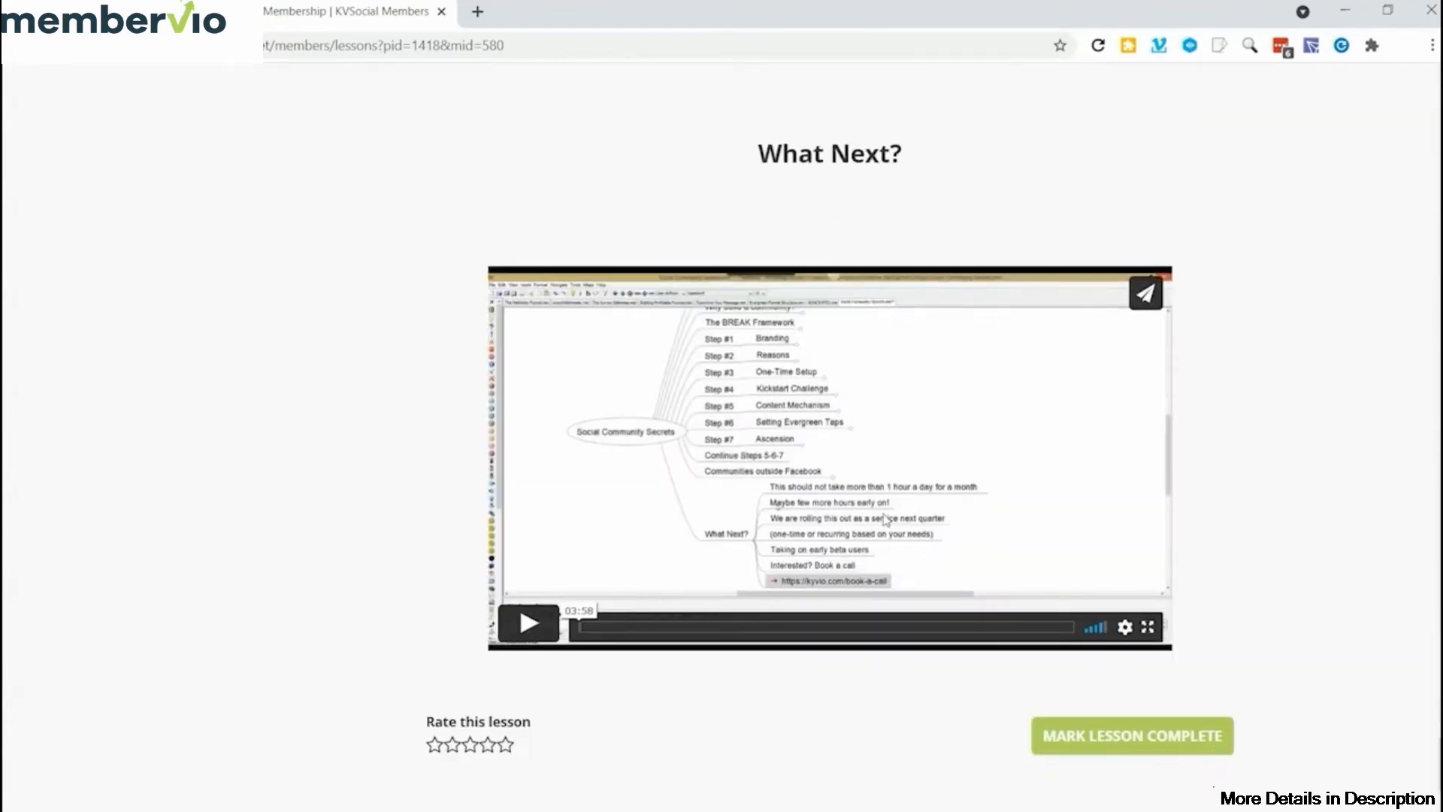
scroll(885, 518, "down", 3)
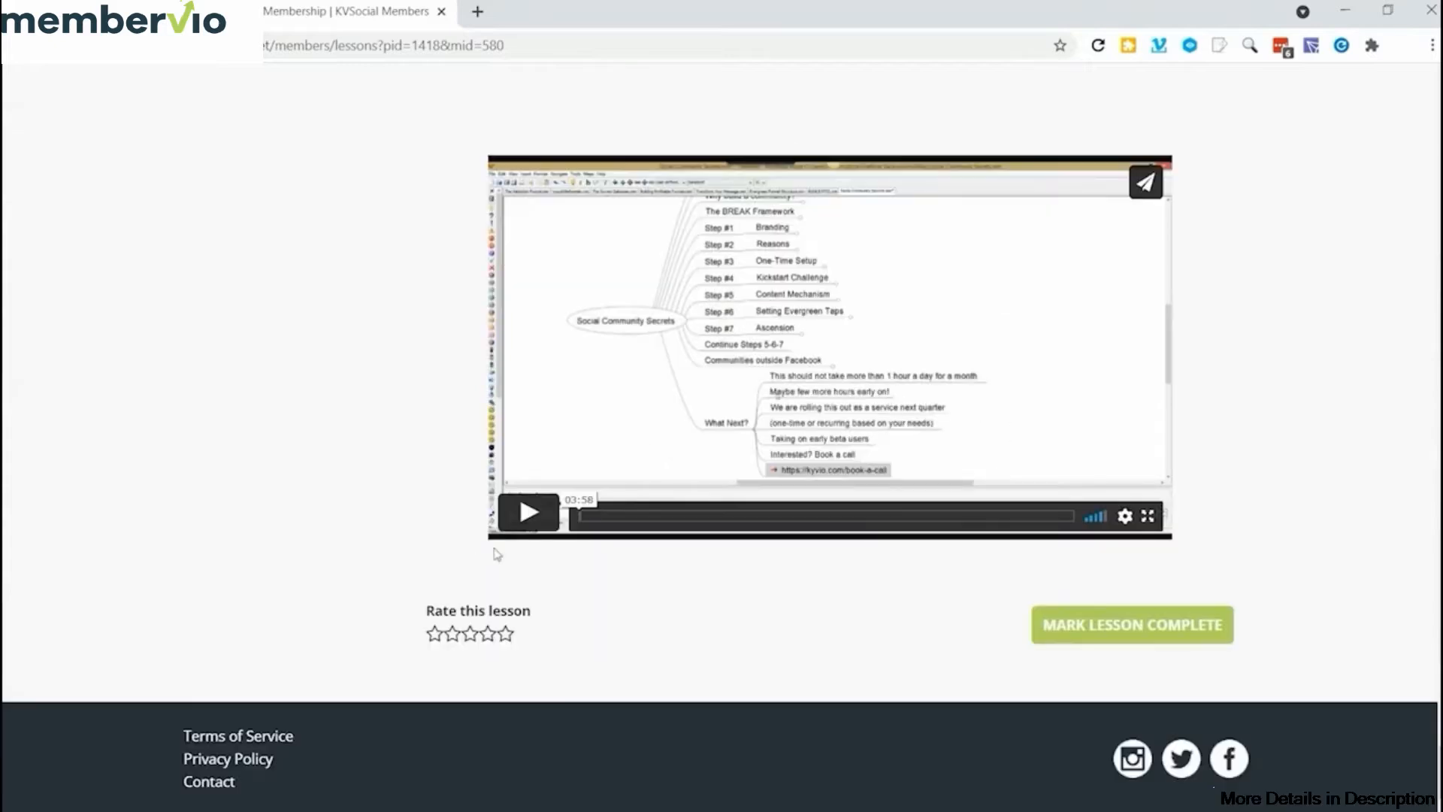
left_click(527, 635)
scroll(821, 571, "up", 20)
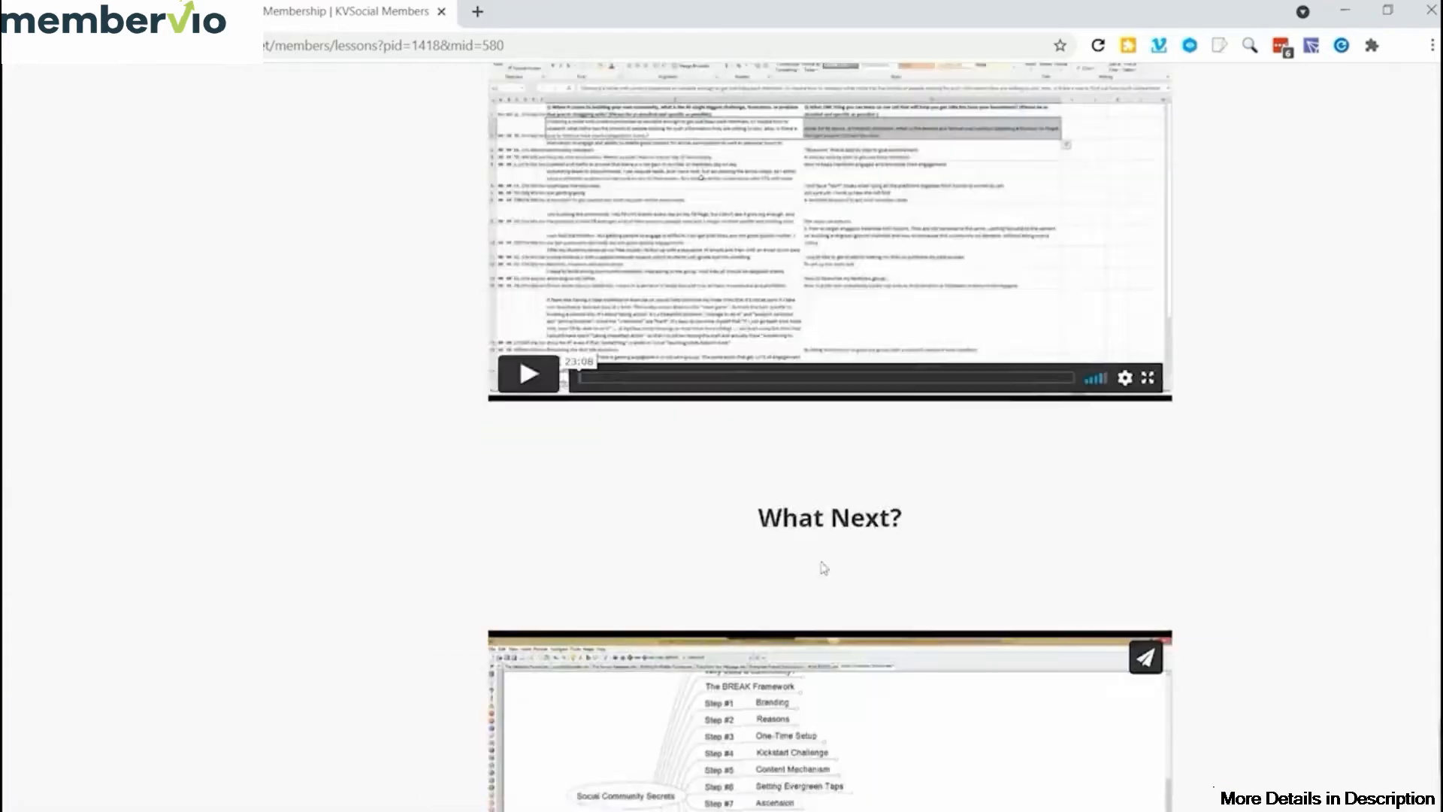
- Open the MyFirst1000 5-Day Course lesson in Module 3 - Advanced Courses and view its description and Day 1 section
scroll(291, 426, "down", 15)
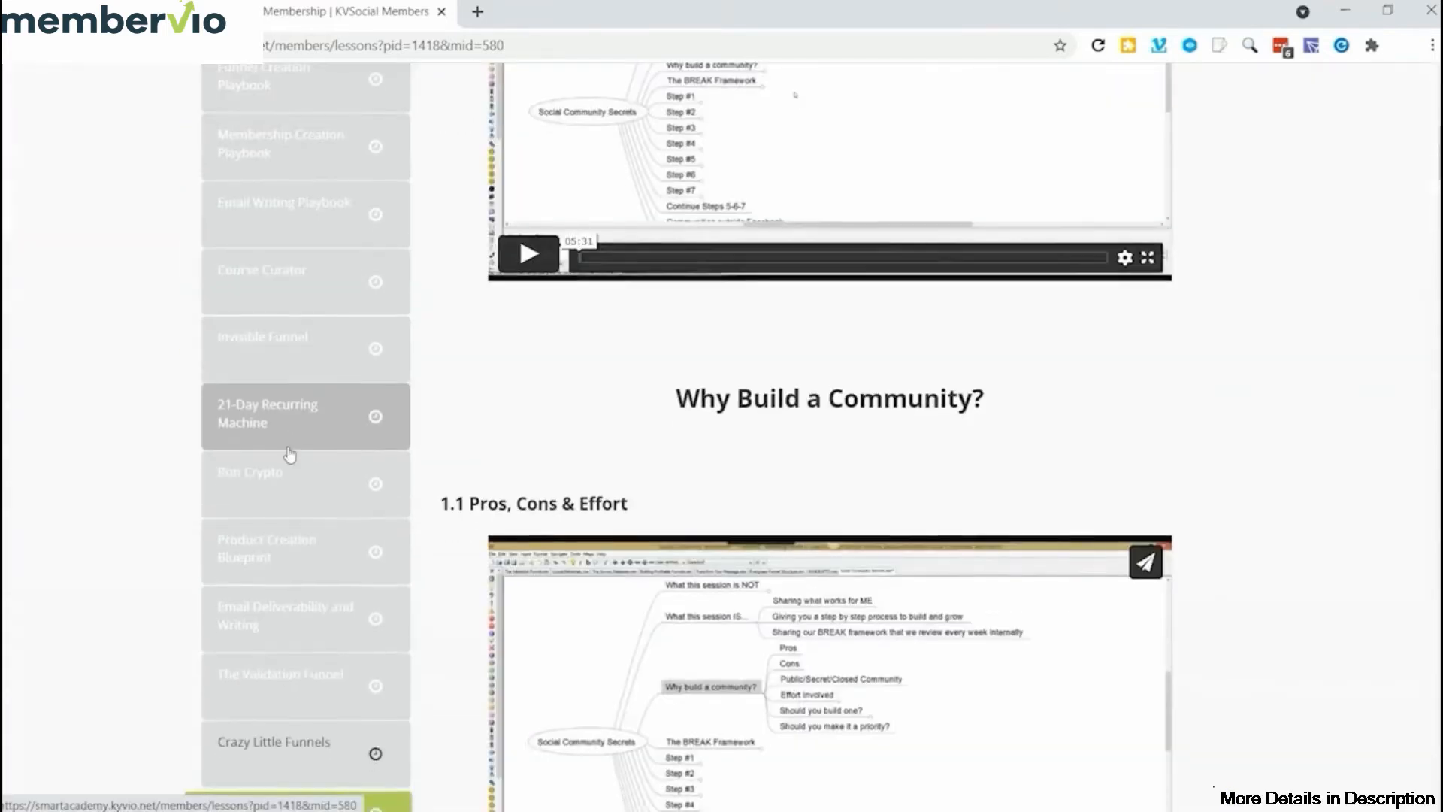
left_click(265, 175)
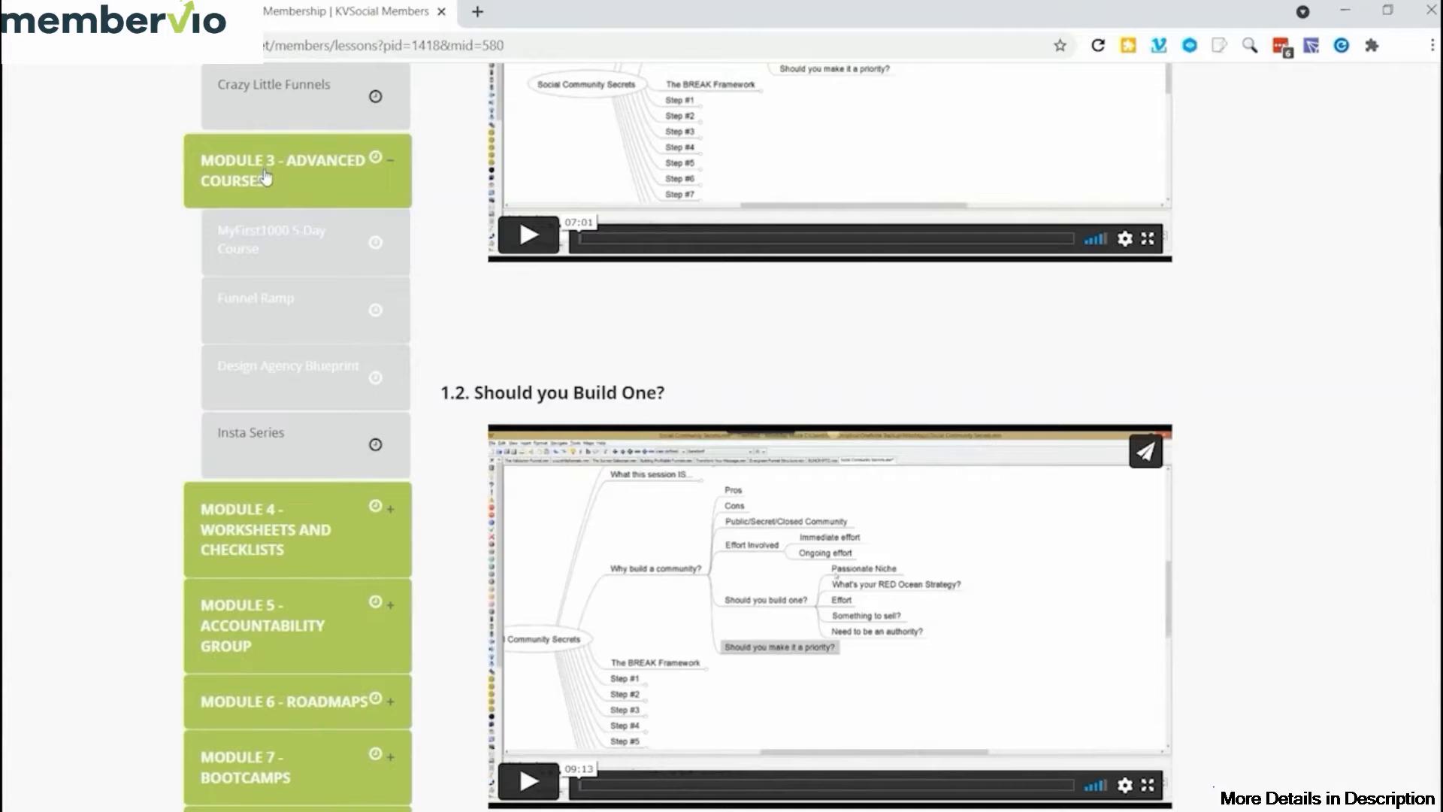
left_click(275, 241)
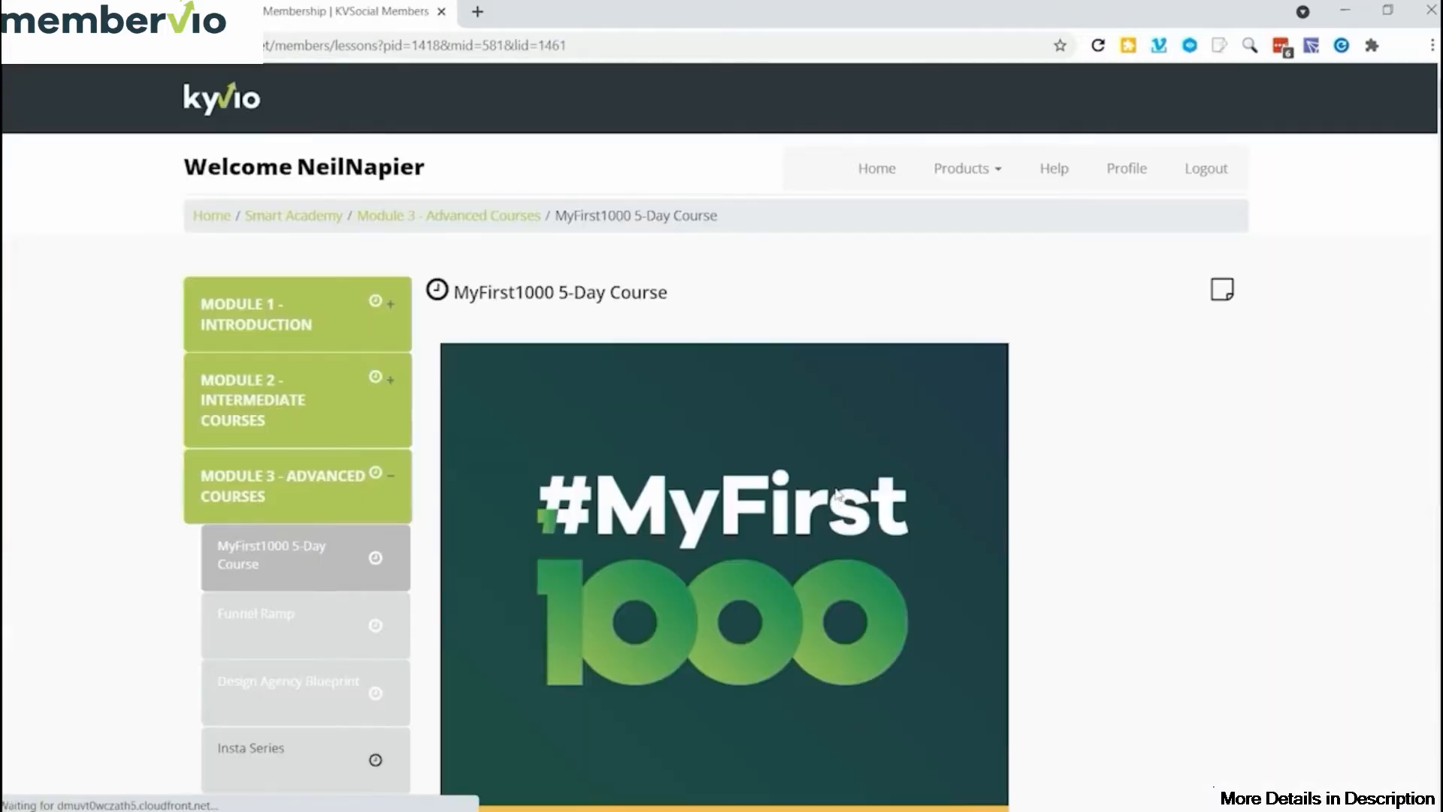
scroll(773, 485, "down", 6)
scroll(773, 485, "down", 3)
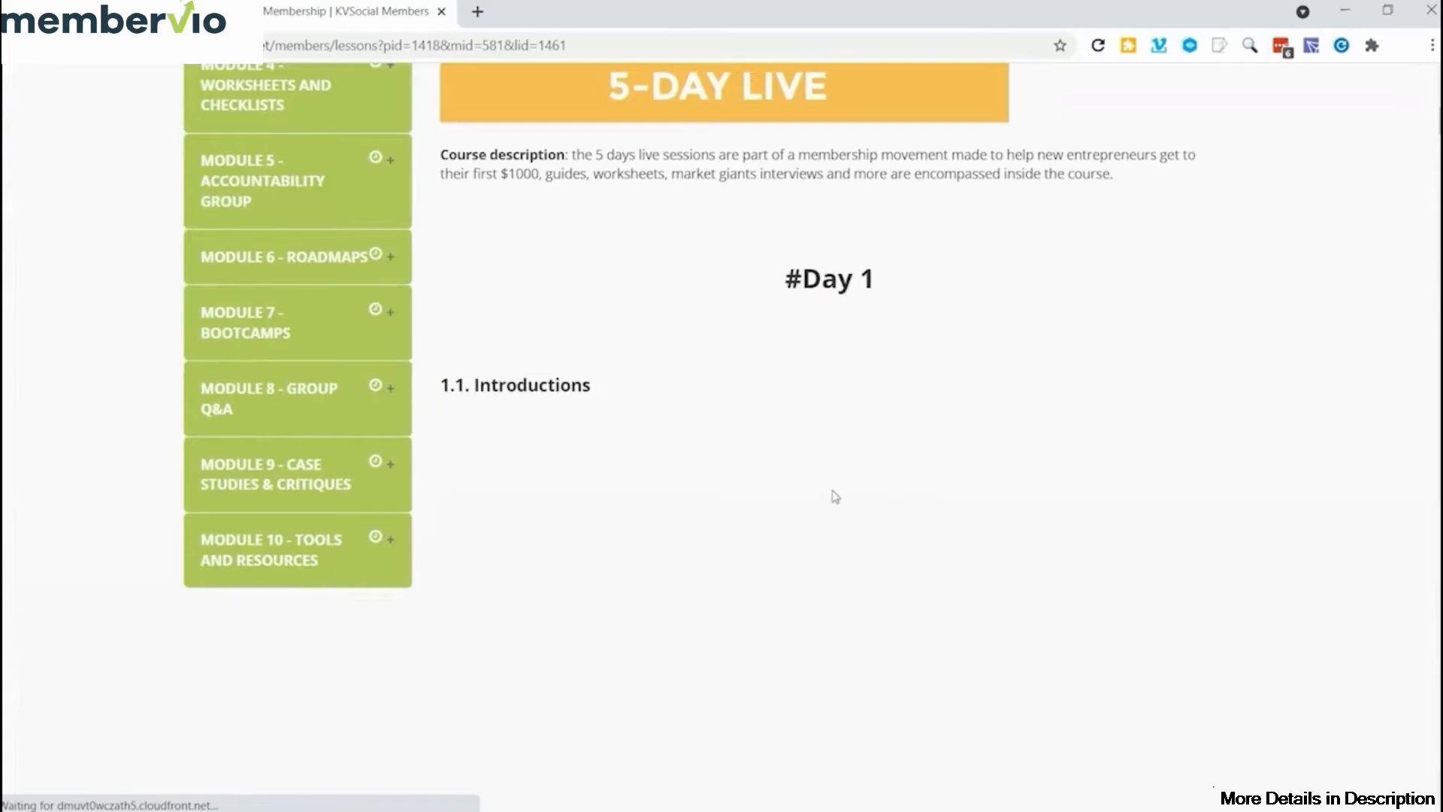
scroll(833, 494, "up", 6)
scroll(812, 500, "down", 1)
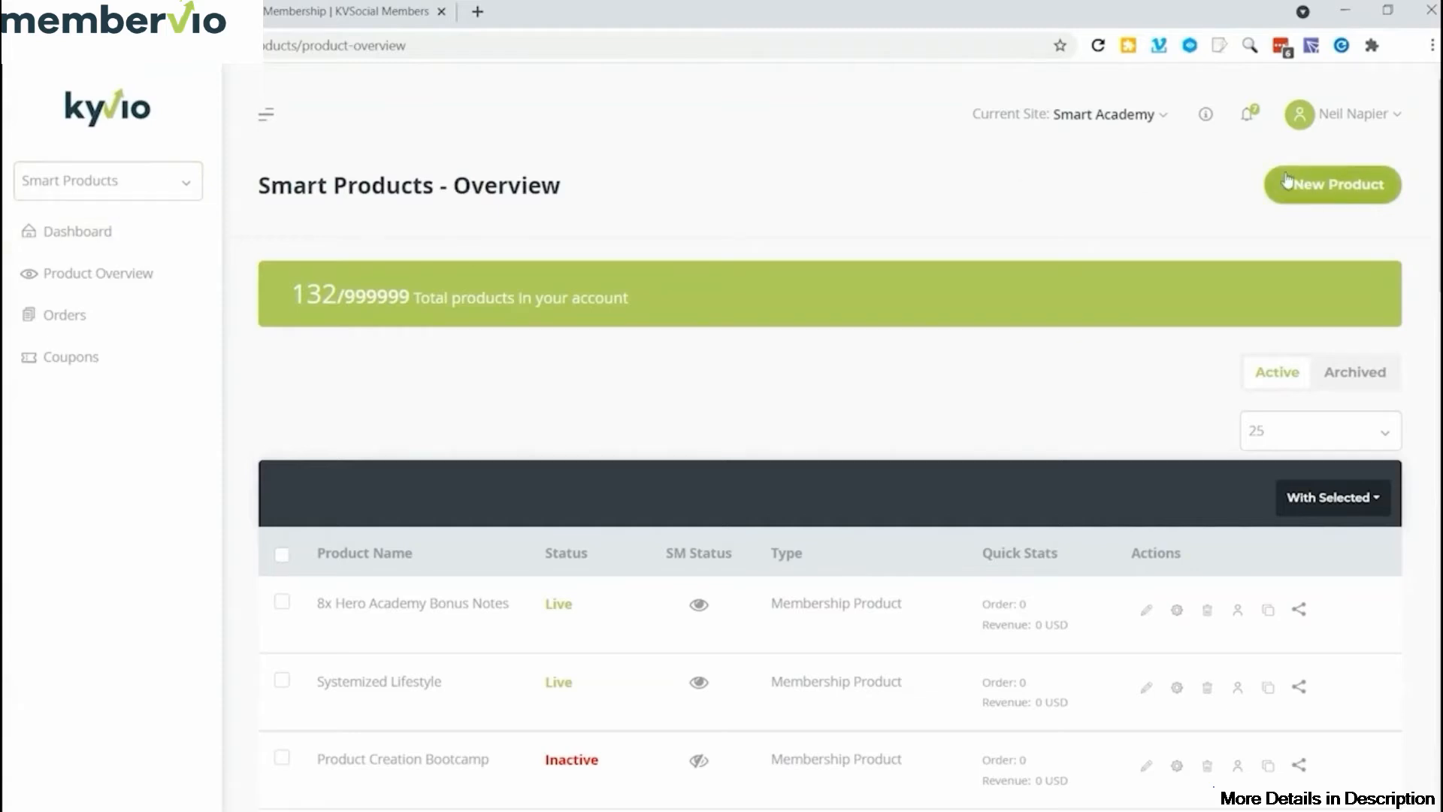
- Start a new product of the Membership Product type and proceed to its product information
left_click(1344, 188)
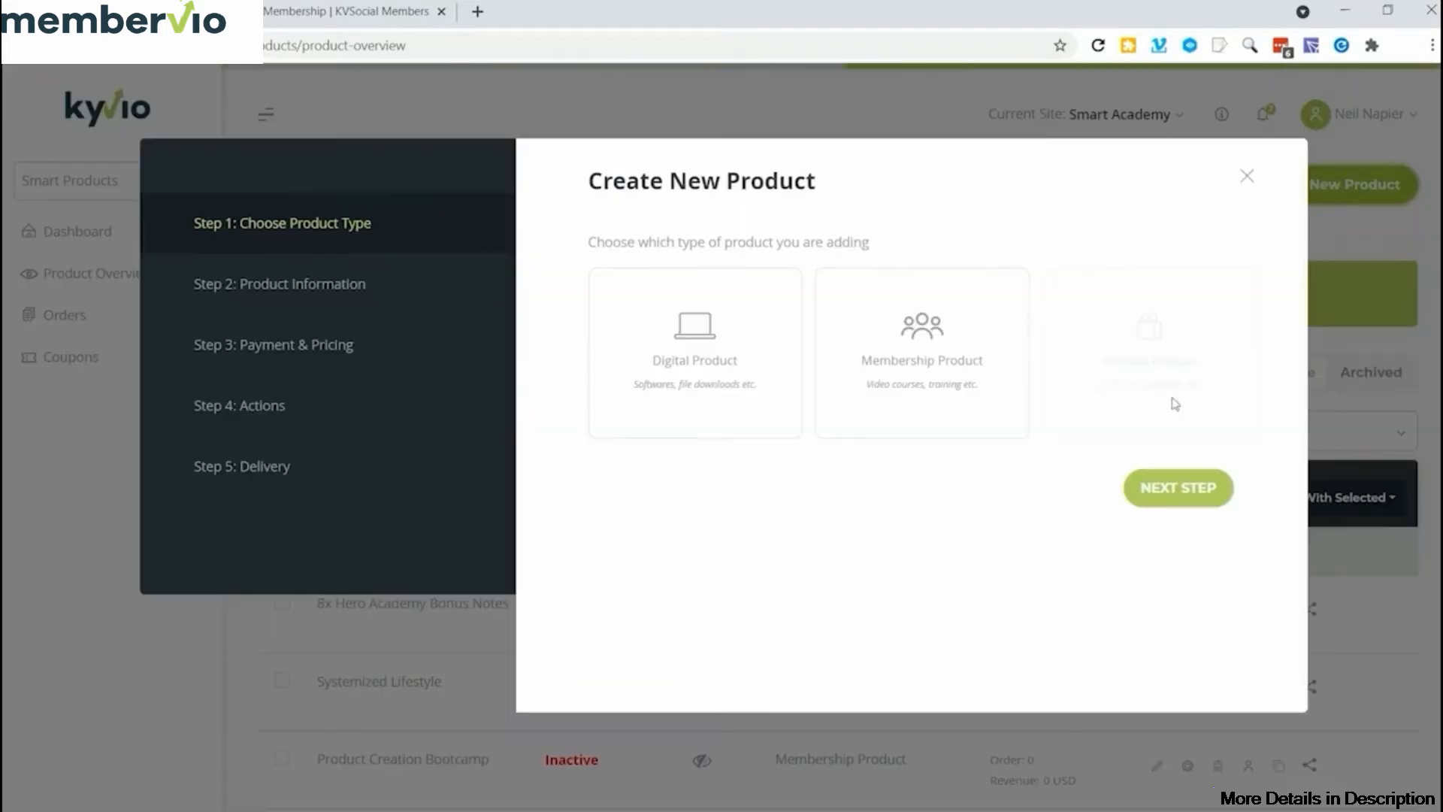
left_click(887, 345)
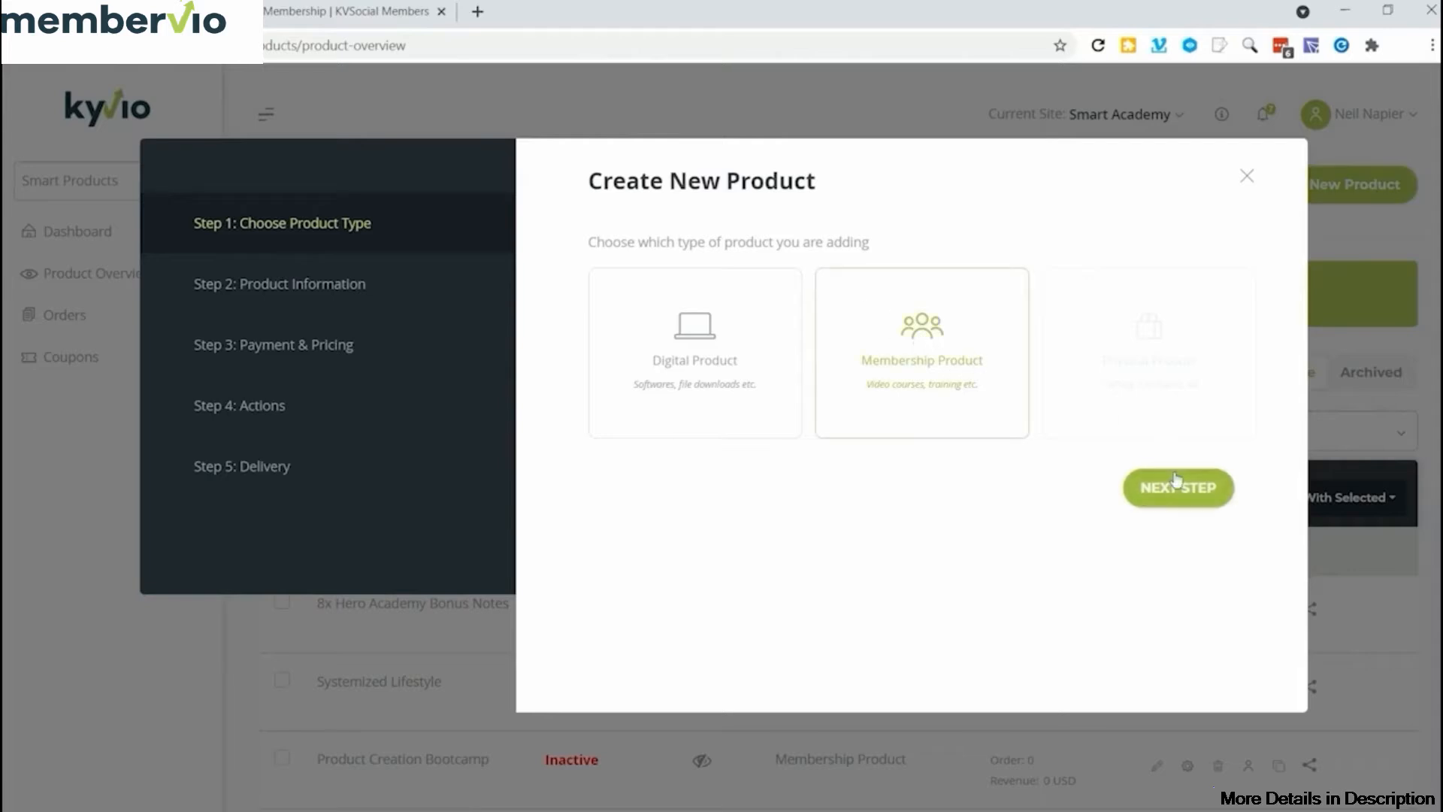
left_click(1179, 485)
- Name the product "Influencer Marketing" and enter the description "This a training on being an influencer in marketings"
left_click(897, 284)
type("Influencer Marketing")
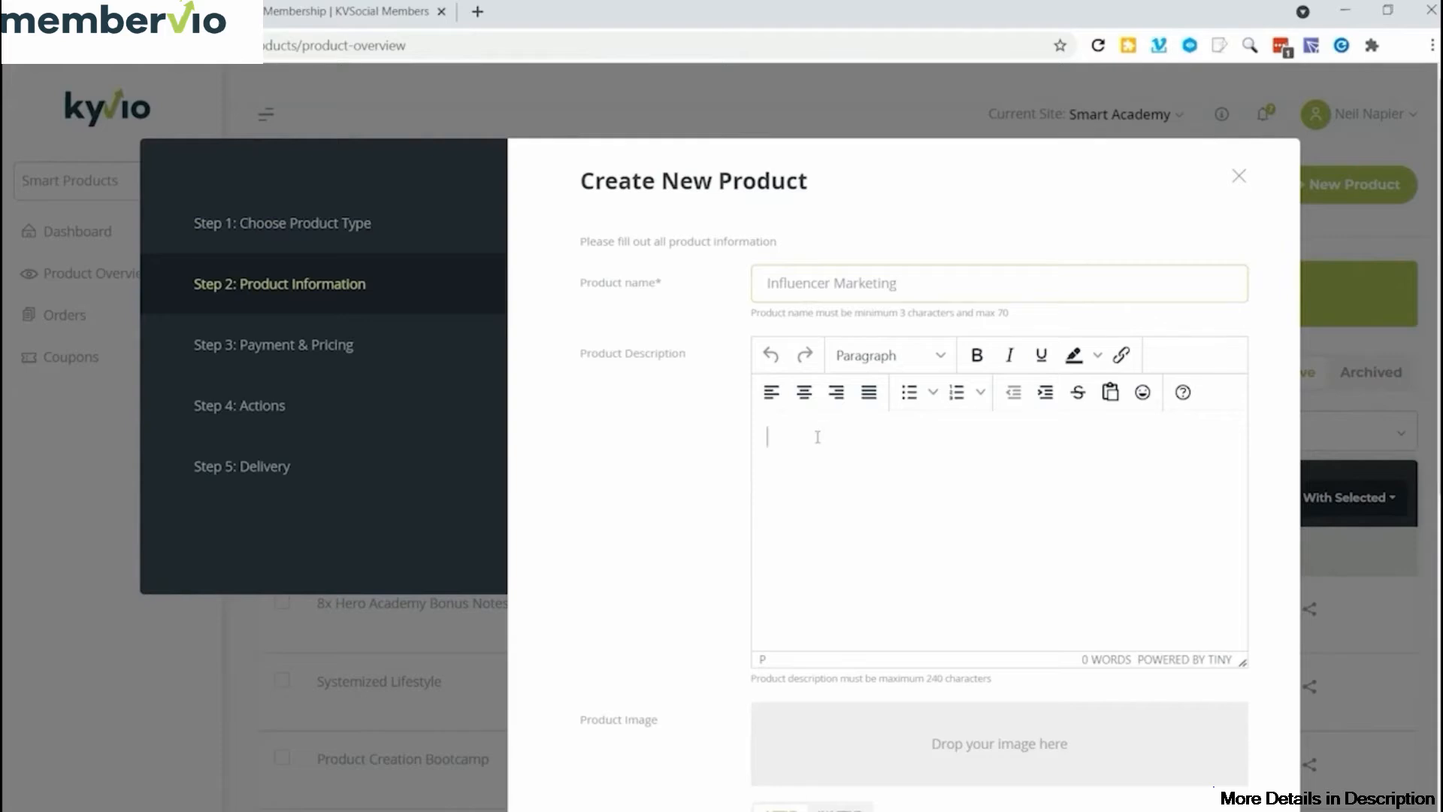
left_click(817, 437)
type("This a training on being ")
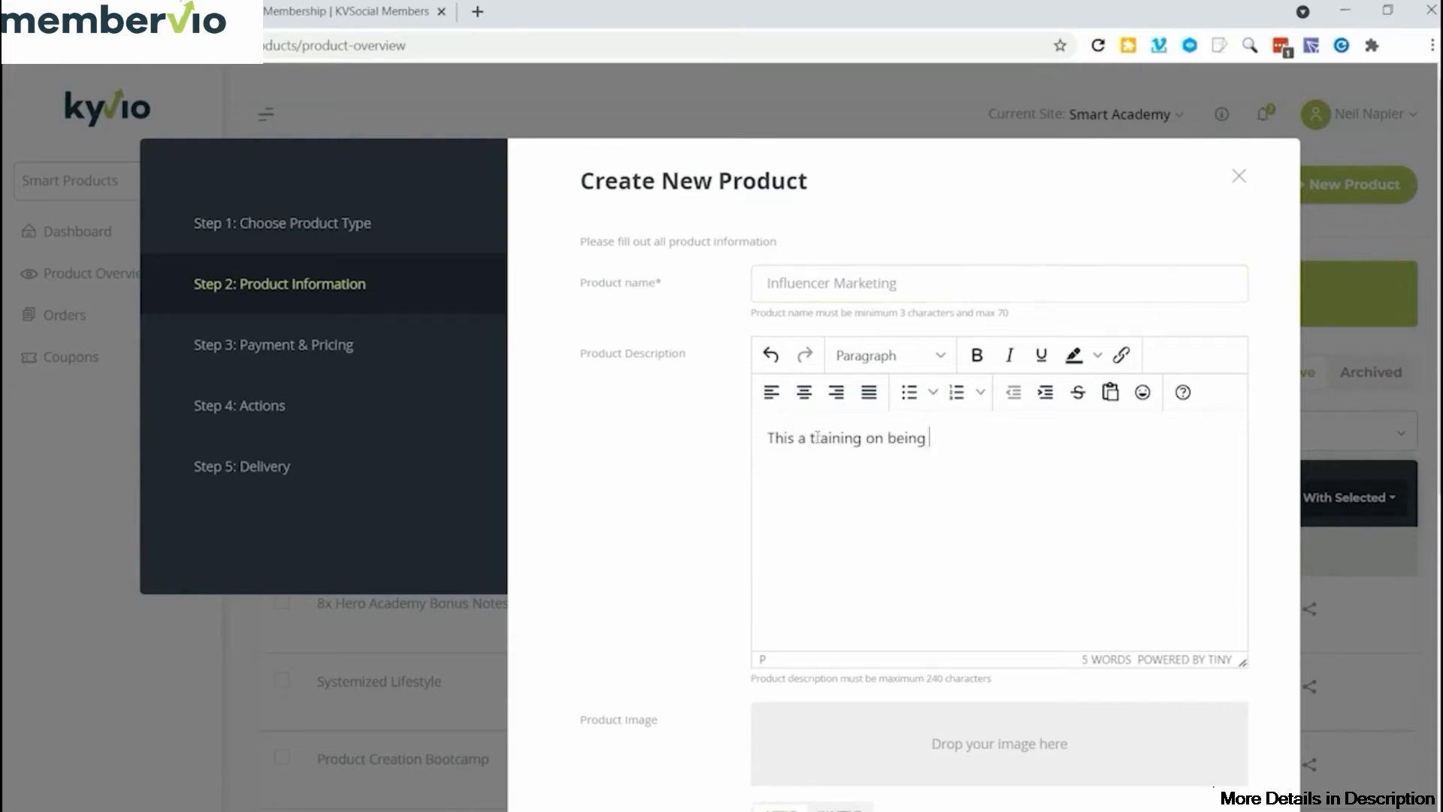
type("an influencer in marketings")
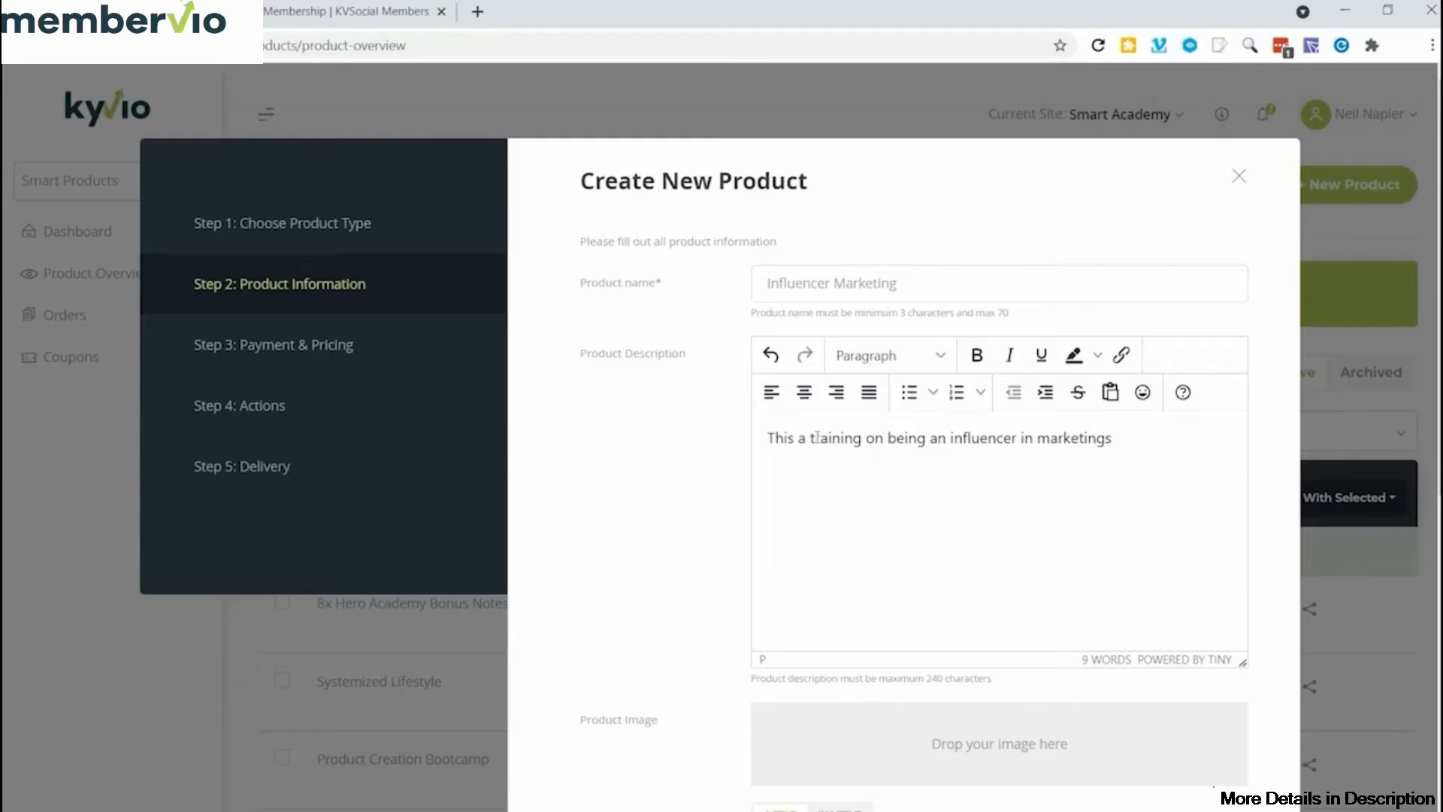
- Upload ims_bundle.png as the product image, cropping it slightly at both sides
scroll(977, 362, "down", 5)
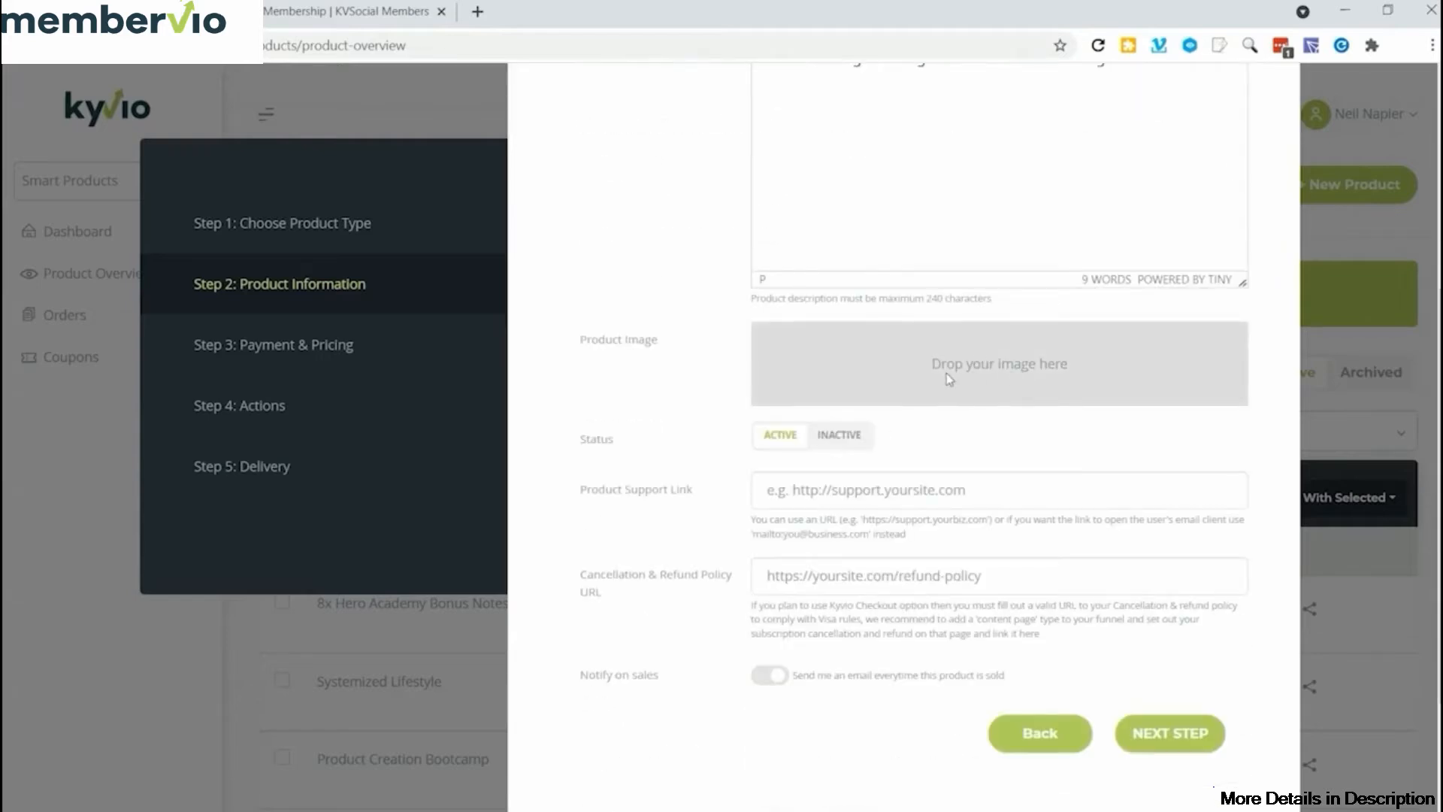
left_click(1219, 381)
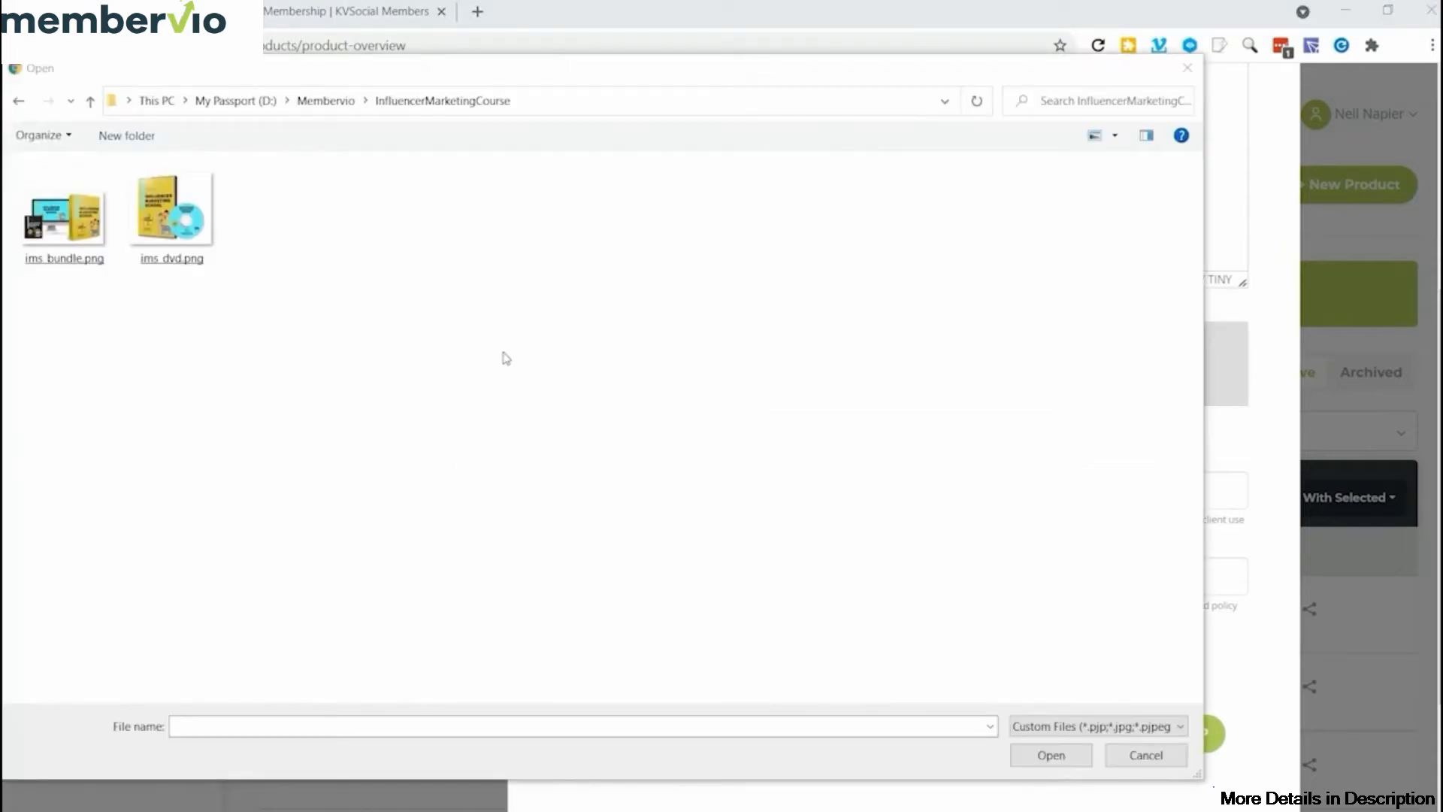
double_click(64, 218)
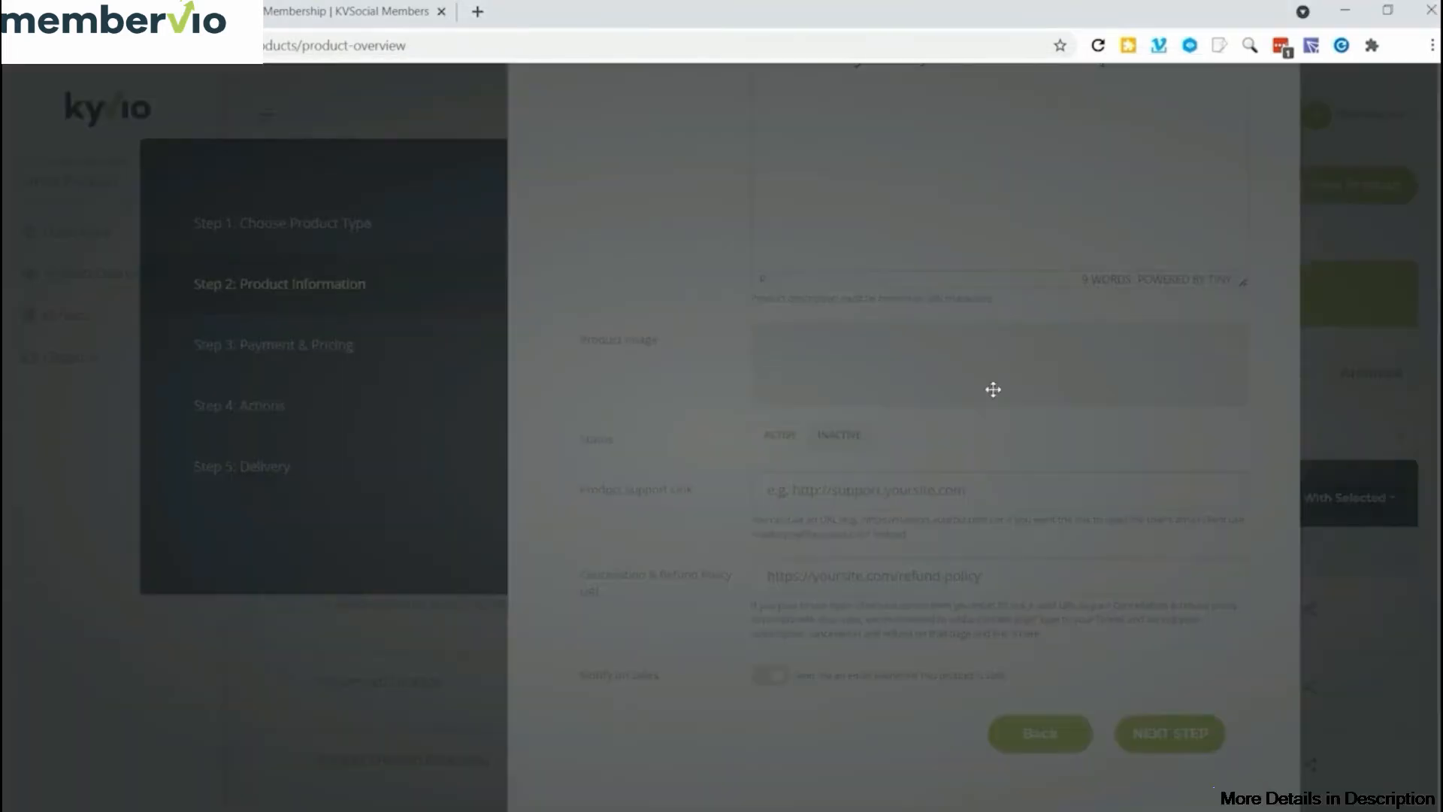
left_click_drag(1167, 379, 1153, 380)
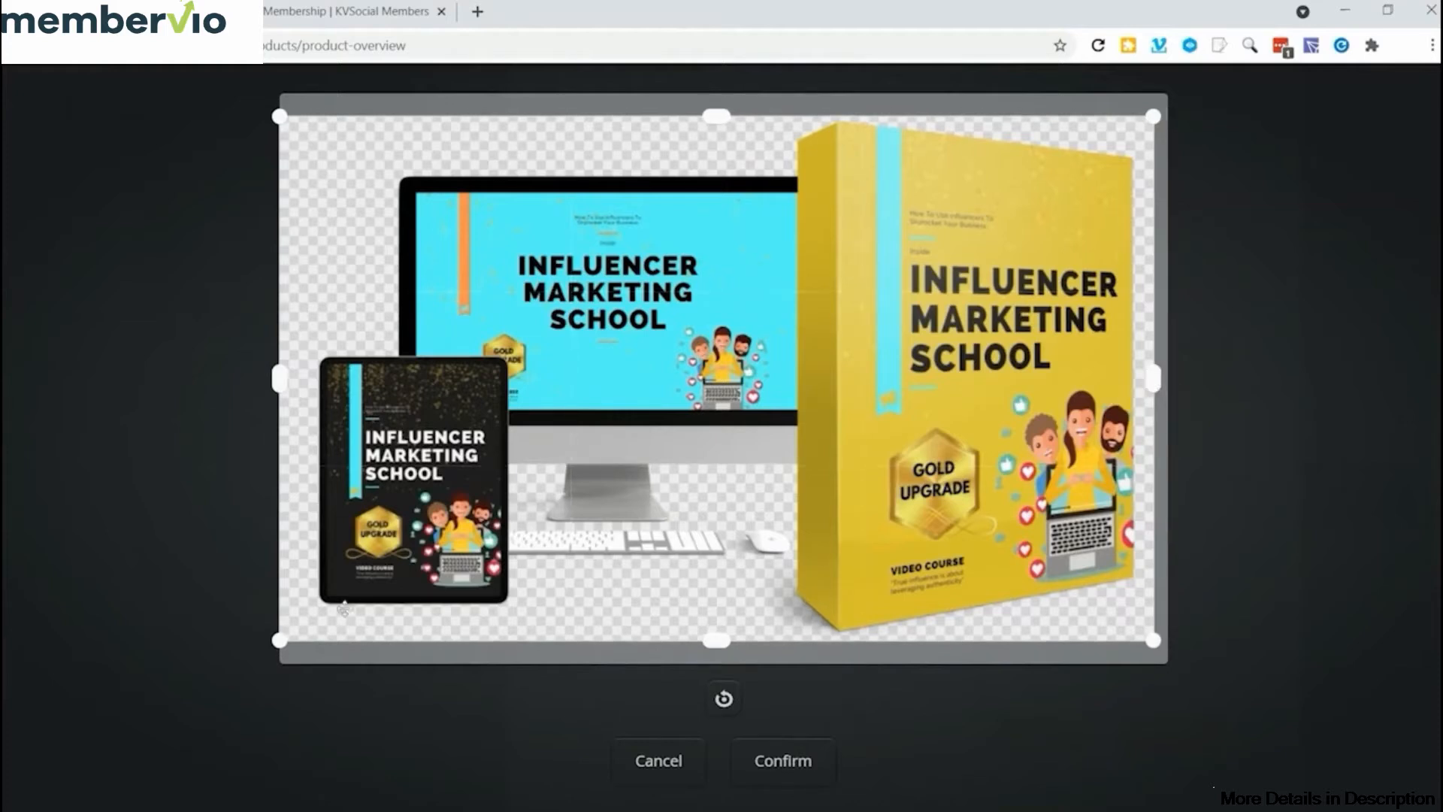
left_click_drag(280, 374, 295, 378)
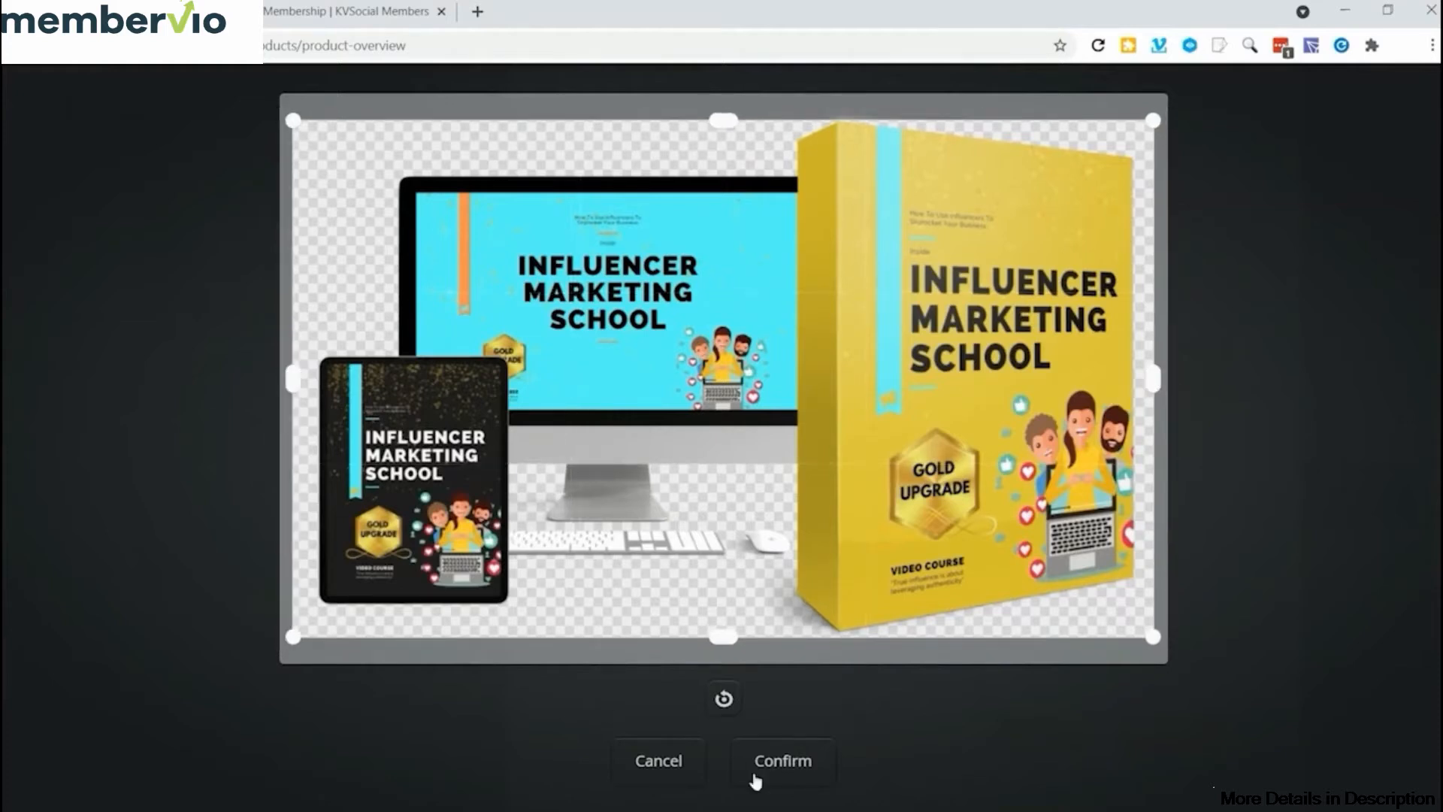
left_click(793, 765)
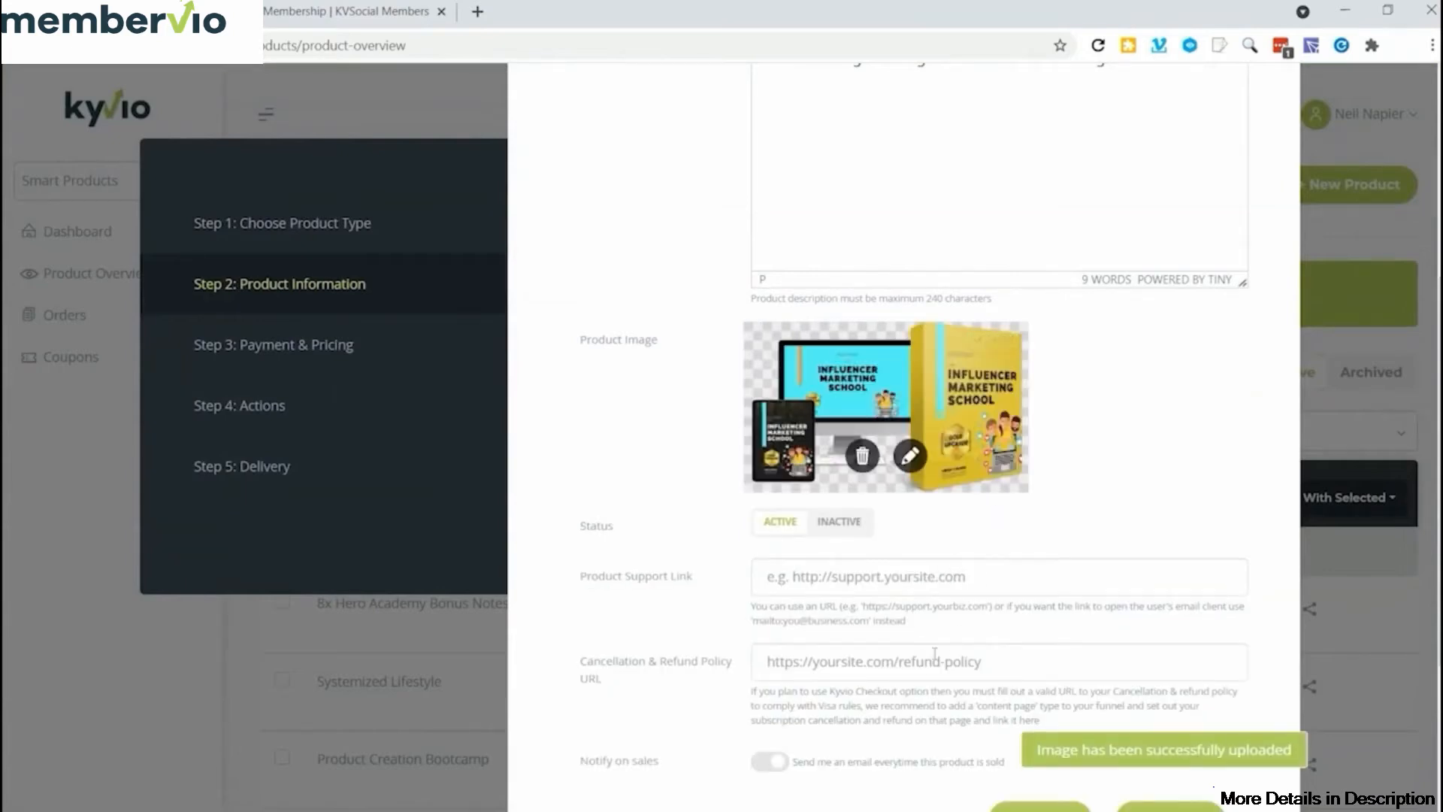
- Proceed to payment and pricing with the optional product links left blank, and select Kyvio as the payment provider
scroll(932, 651, "down", 3)
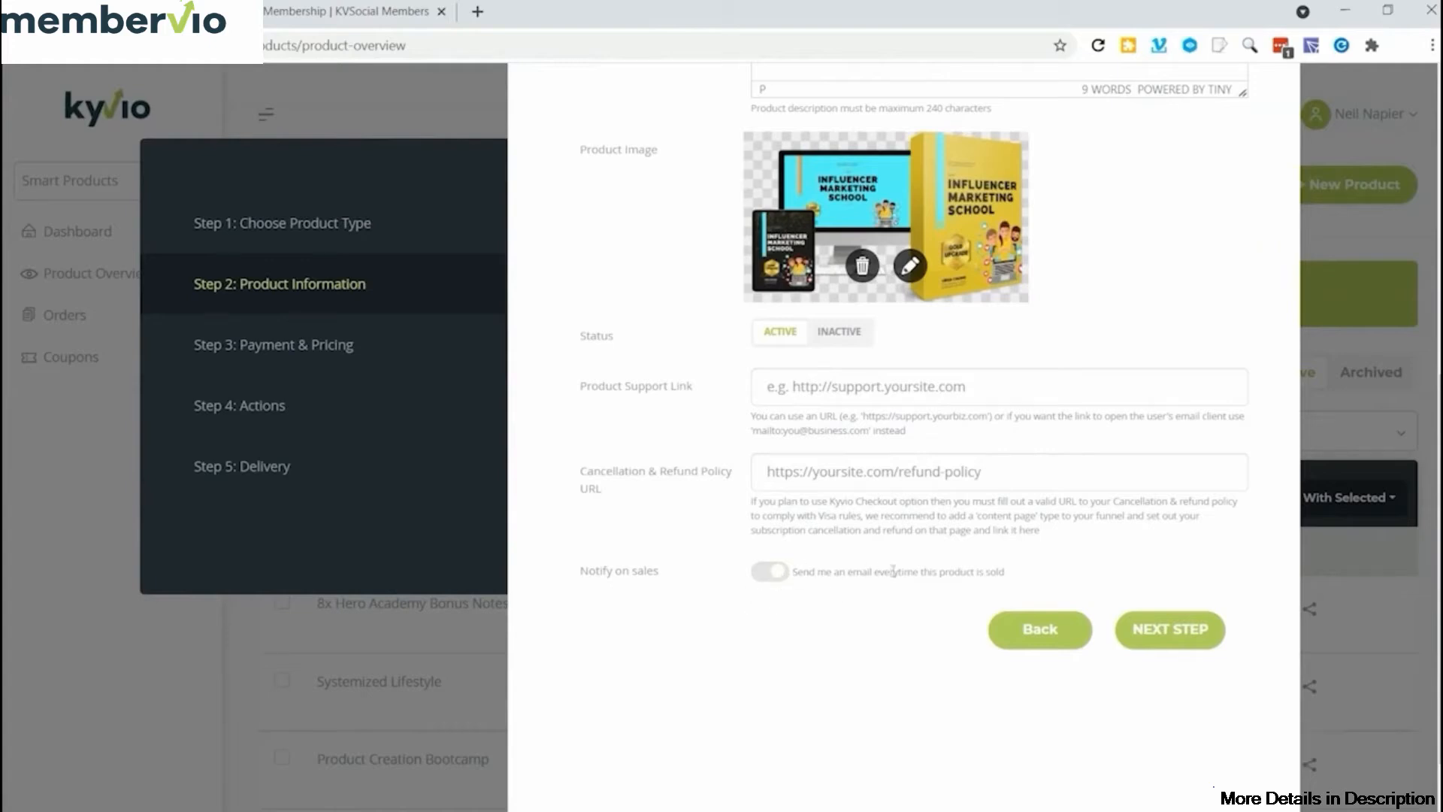
left_click(1165, 629)
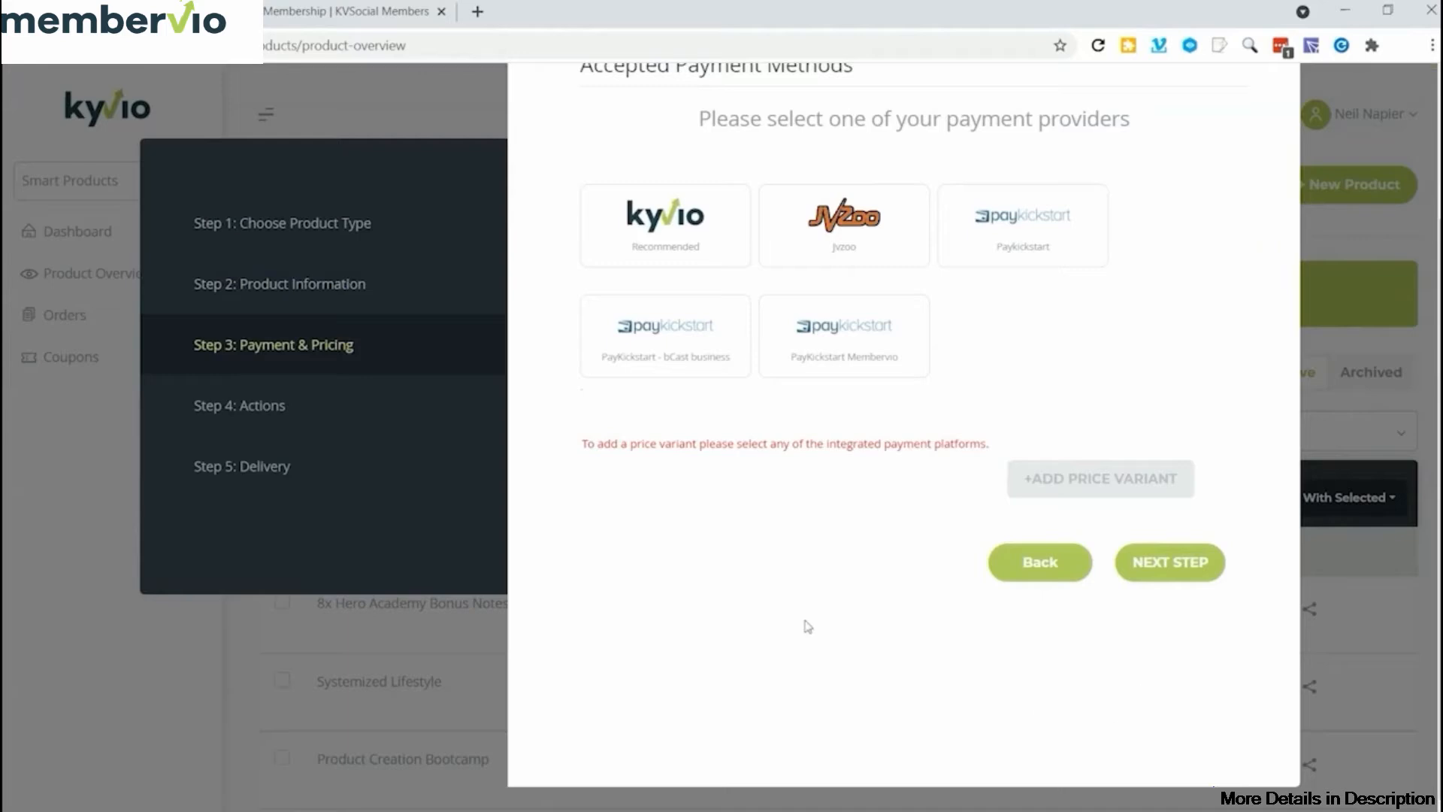
scroll(1067, 541, "up", 3)
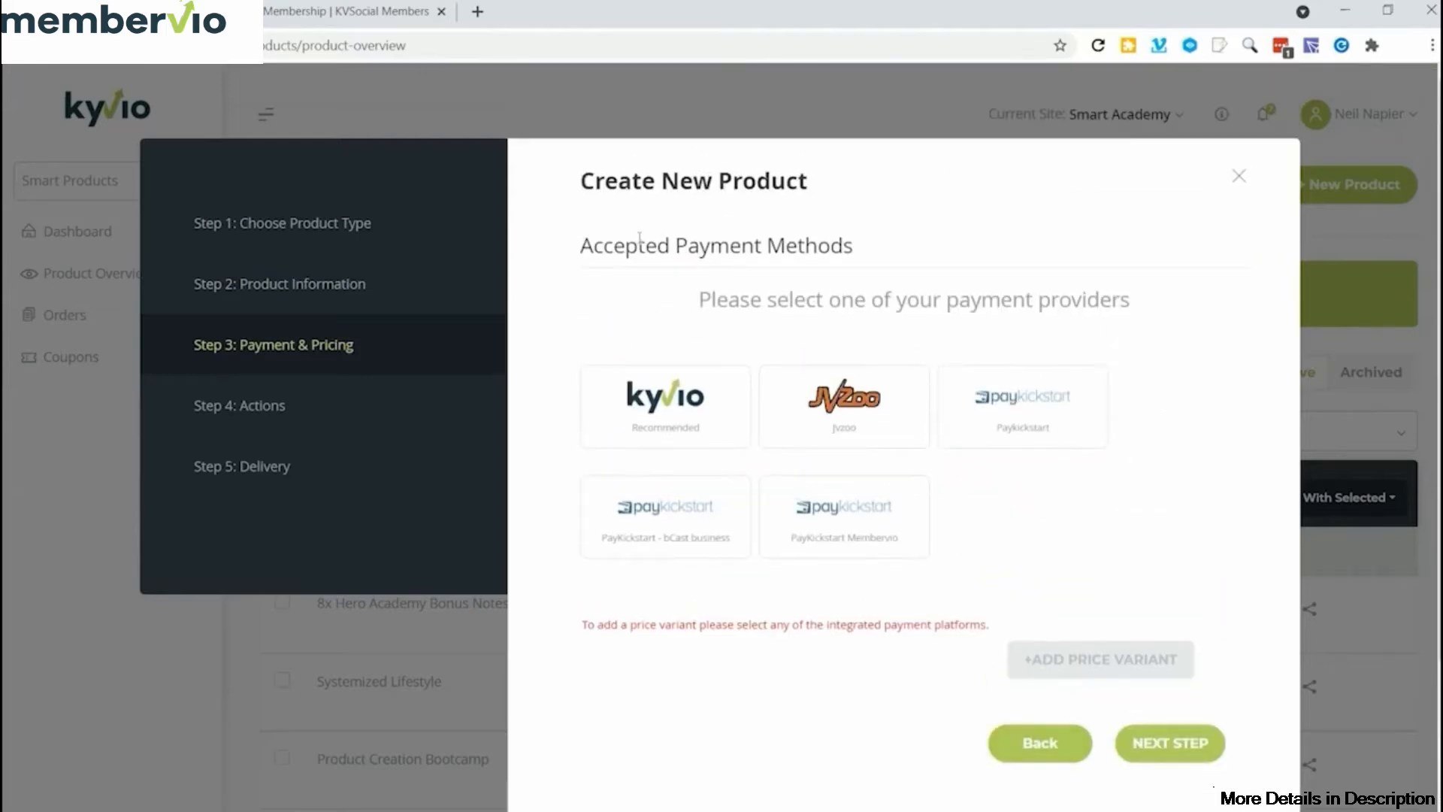
left_click(680, 385)
scroll(641, 475, "down", 3)
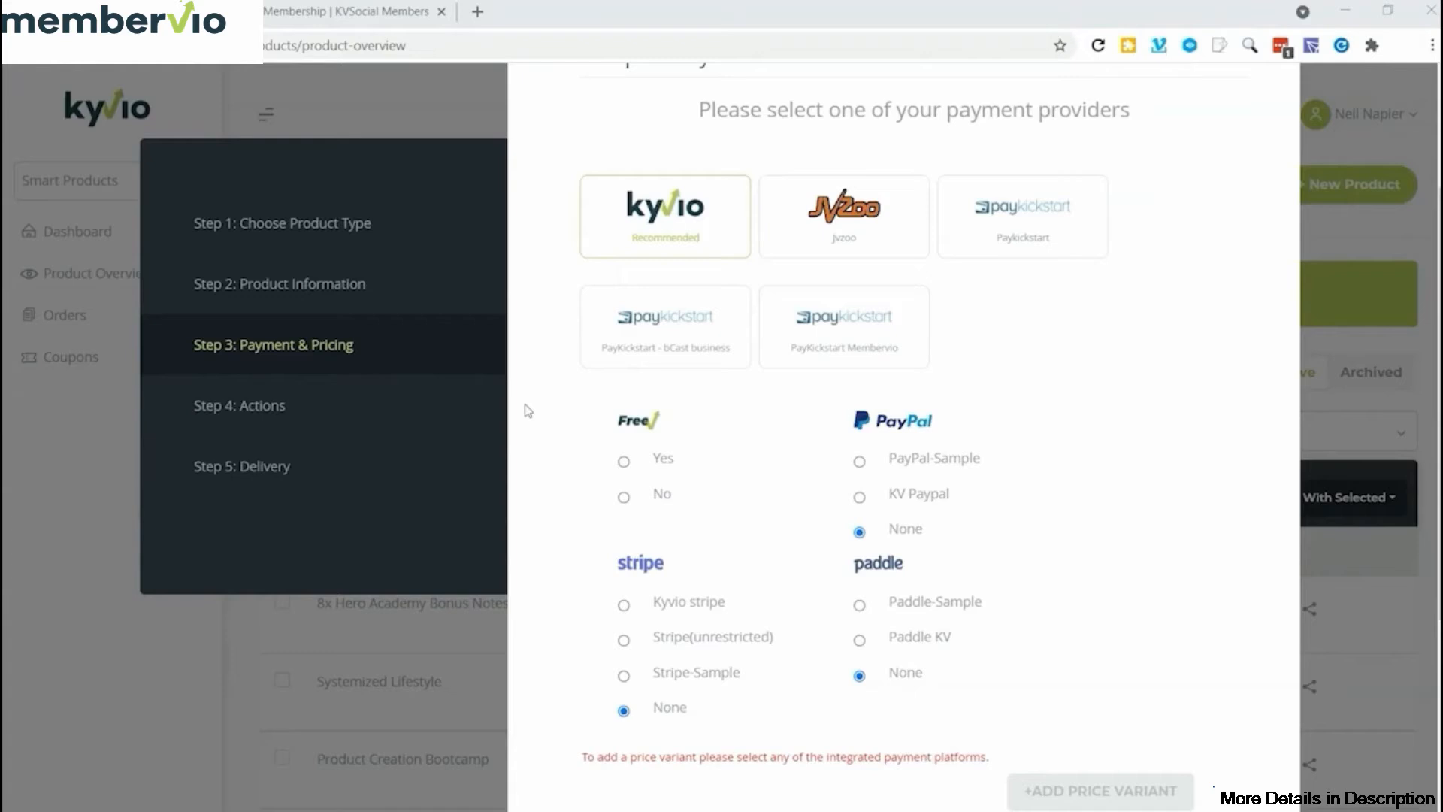
- Mark the product as free and add a price variant to it
left_click(624, 461)
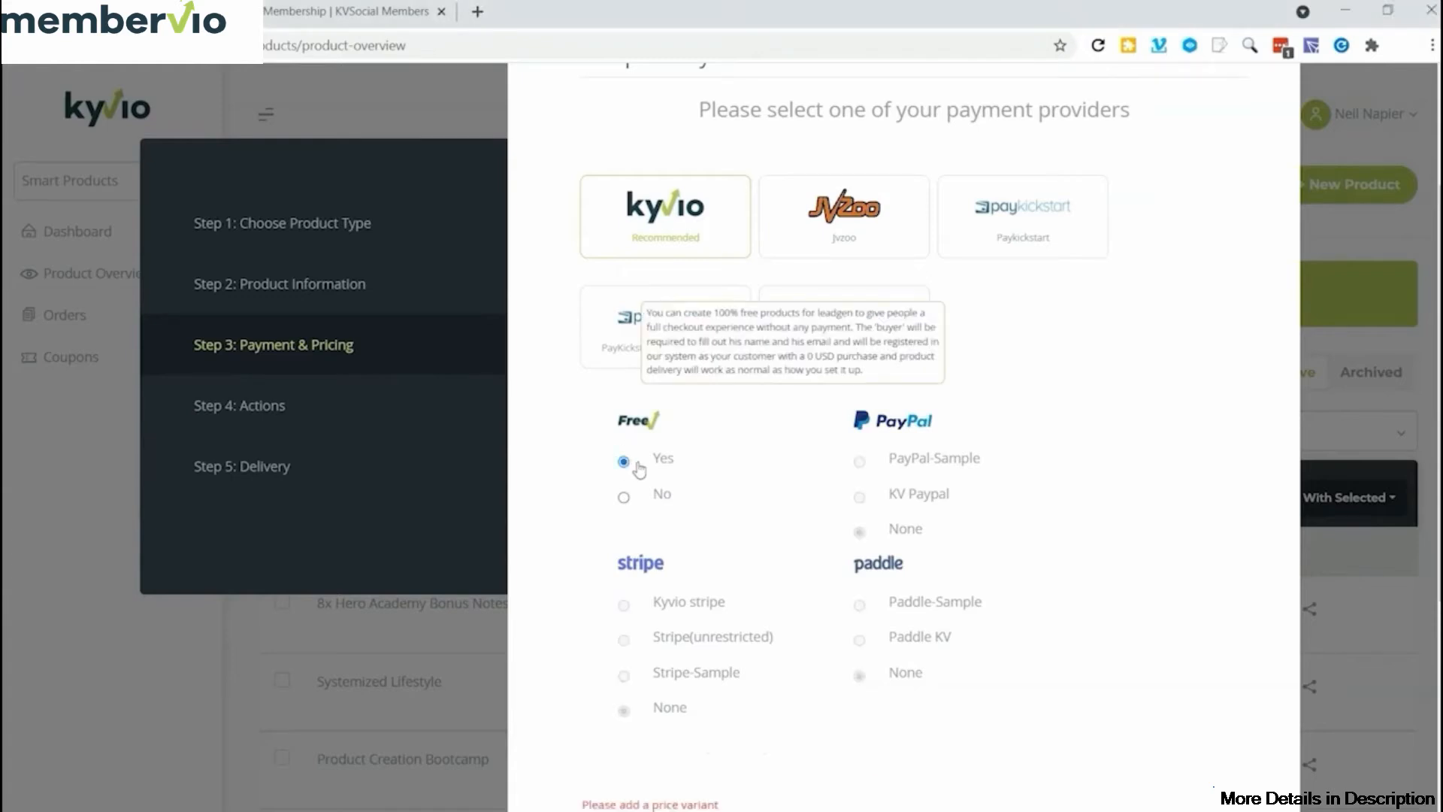
scroll(808, 641, "down", 3)
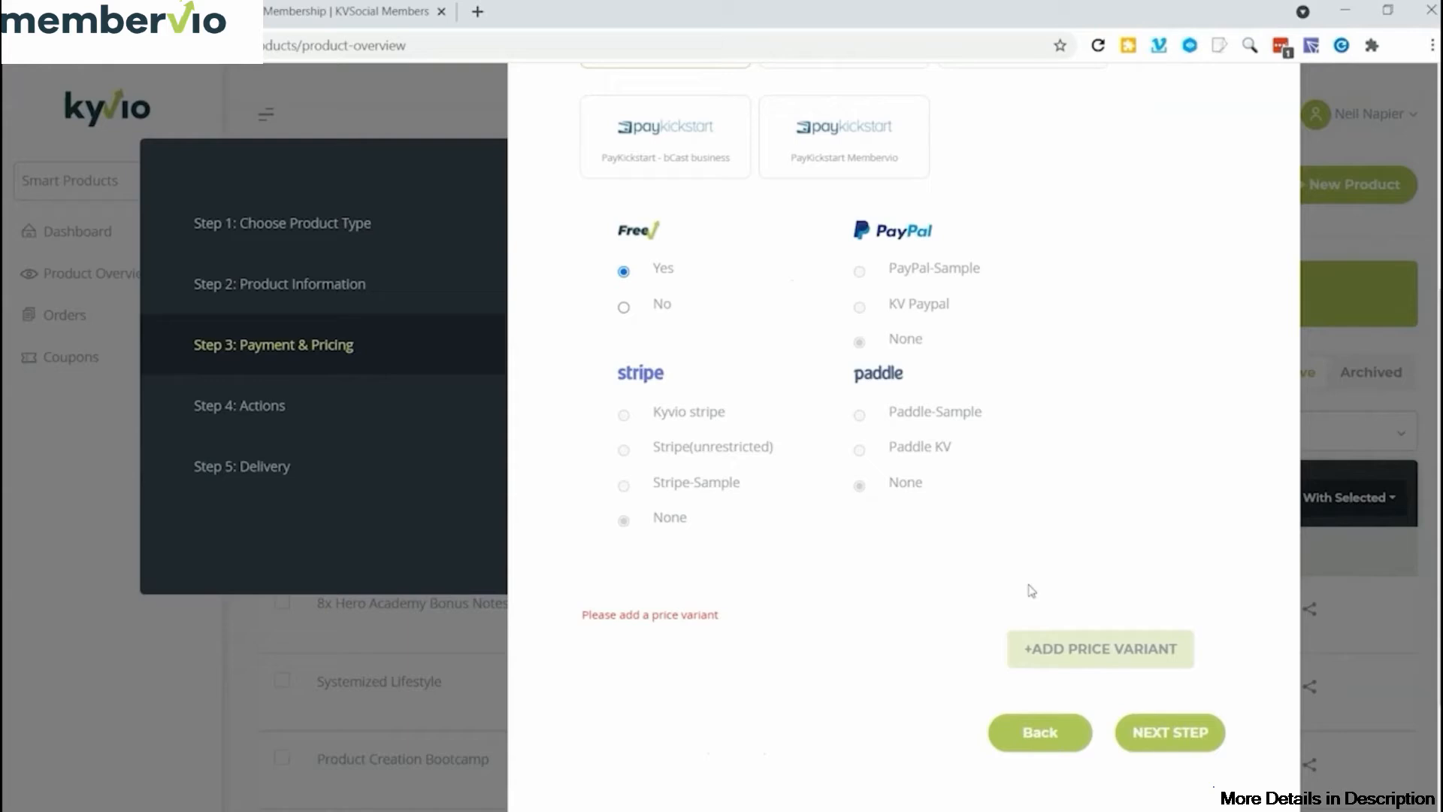
left_click(1104, 650)
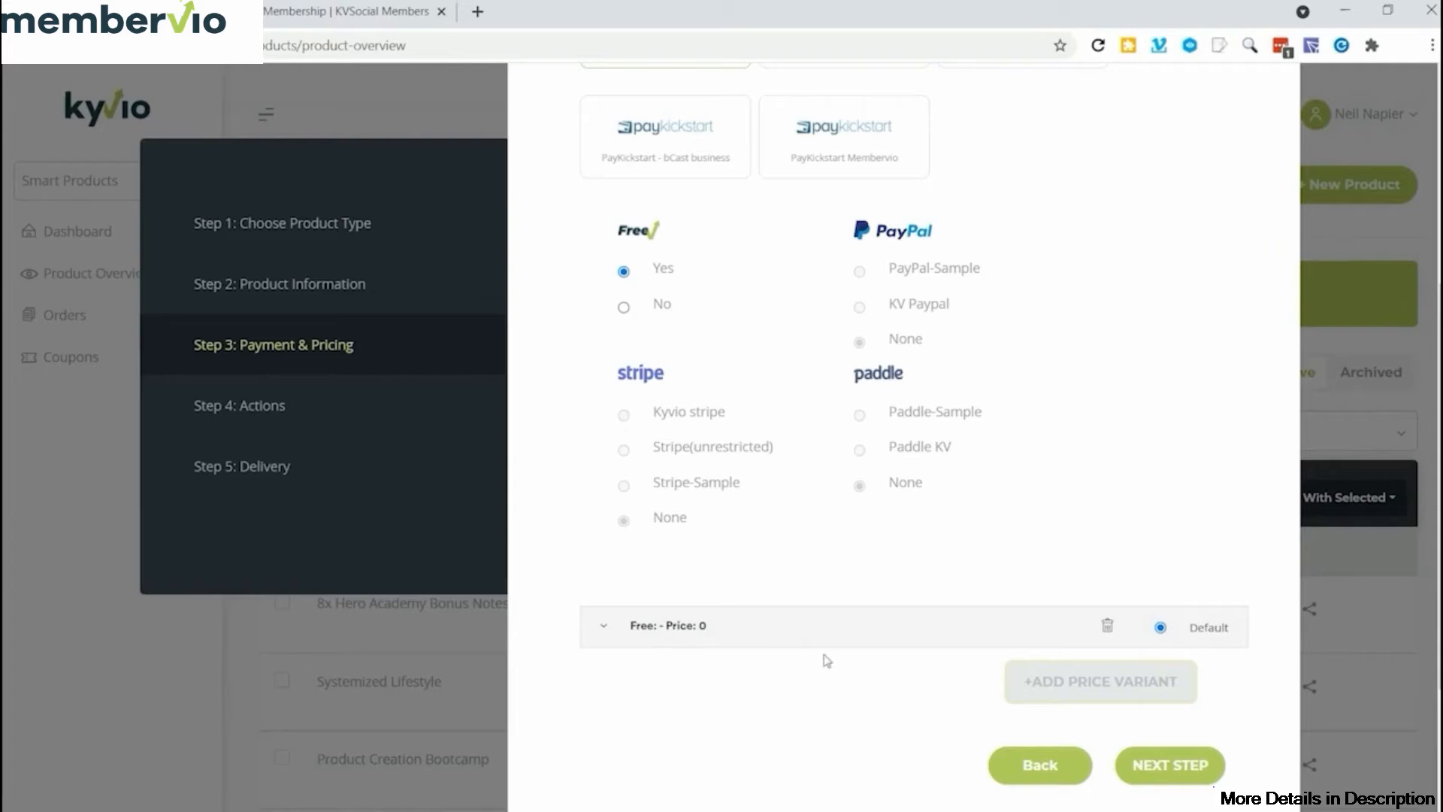
left_click(1164, 764)
scroll(916, 694, "down", 3)
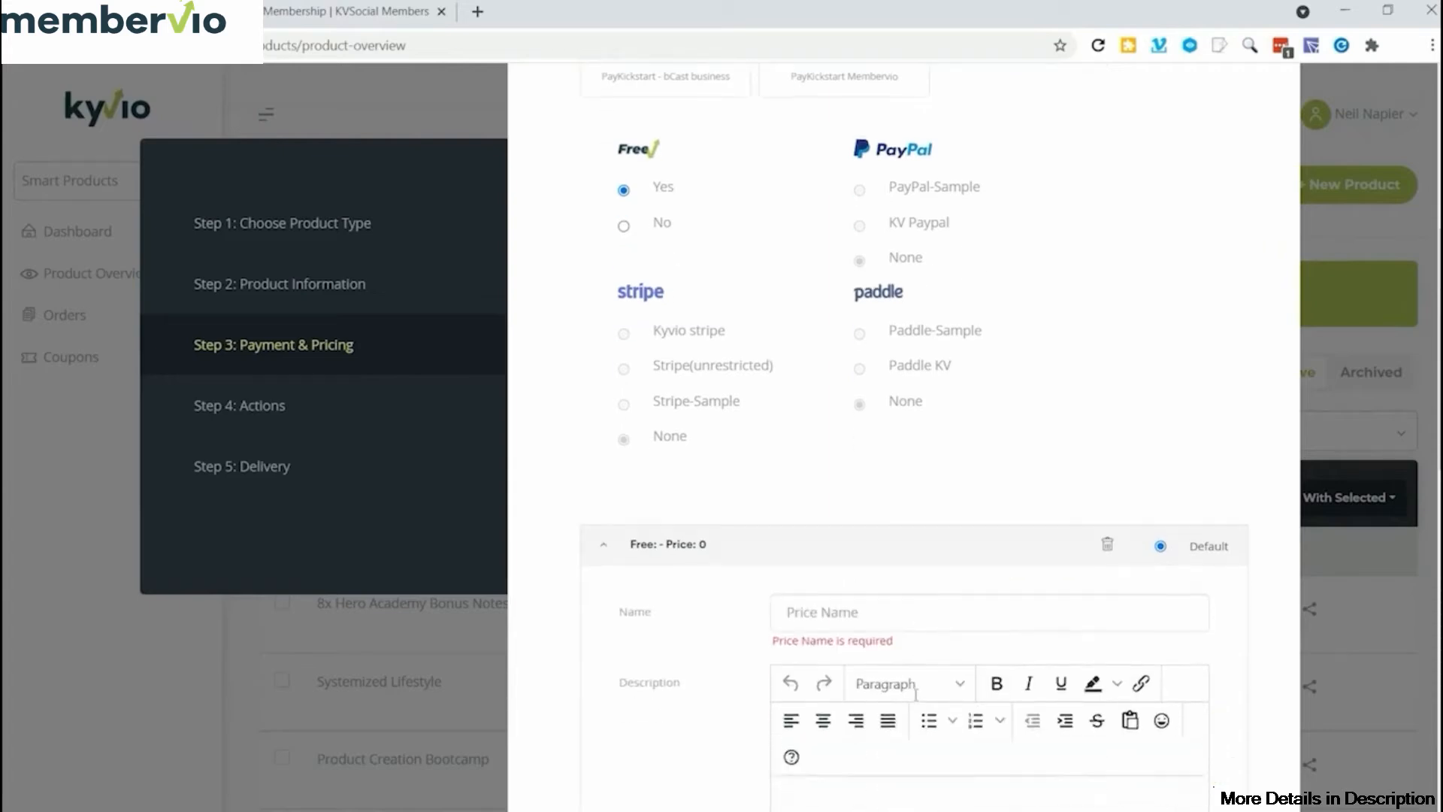
- Name the price variant "Free" and give it the description "No charge"
left_click(853, 504)
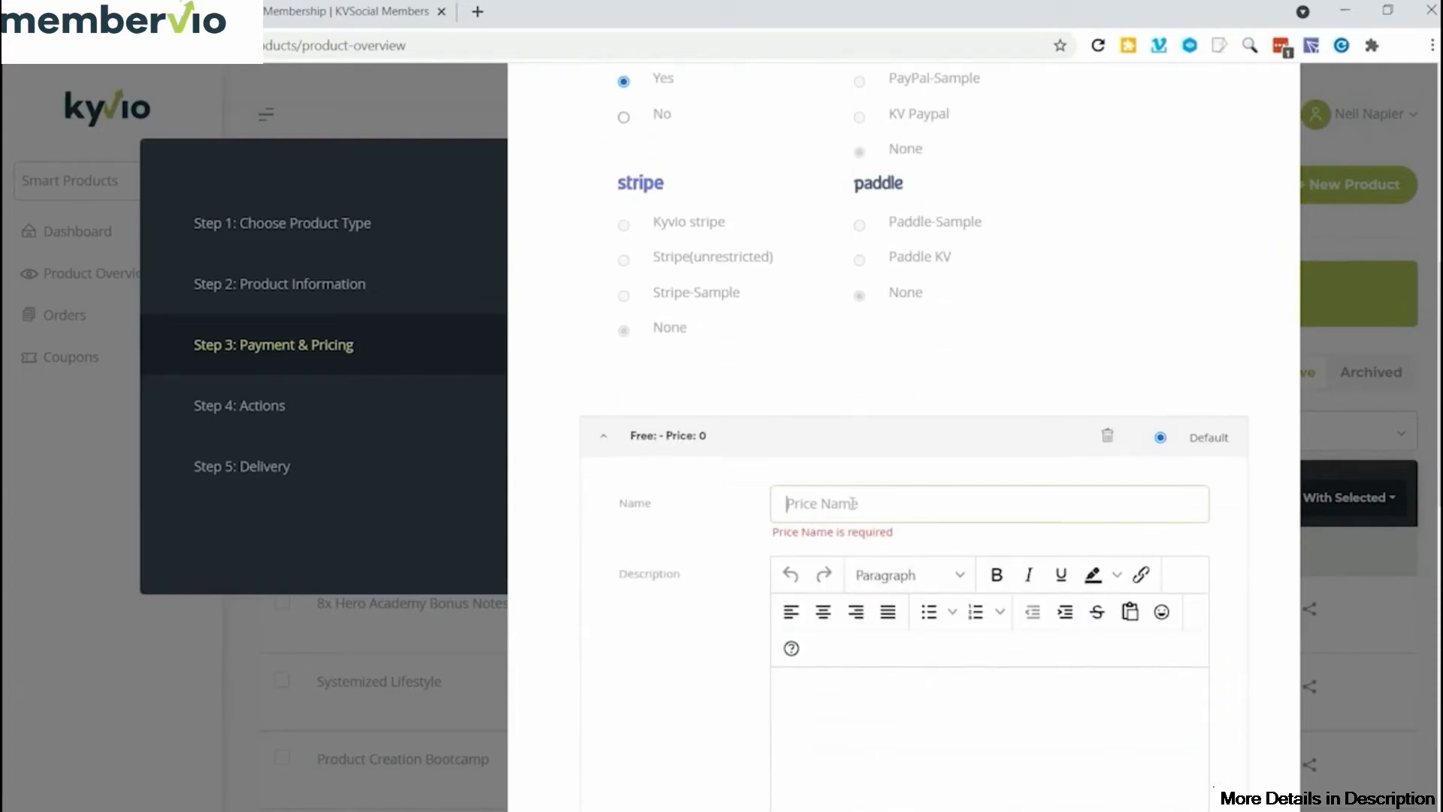
type("Free")
key("Tab")
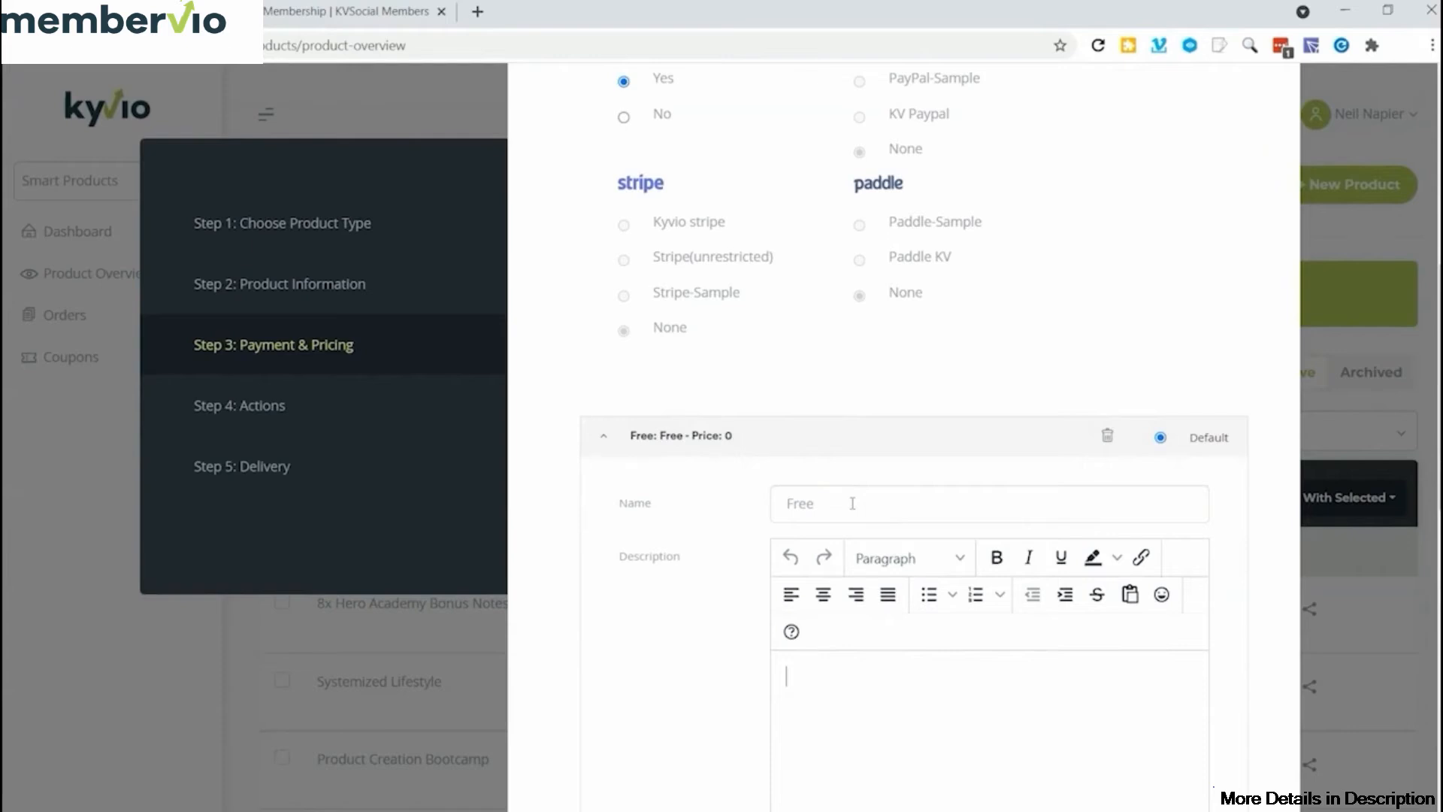
type("No charge")
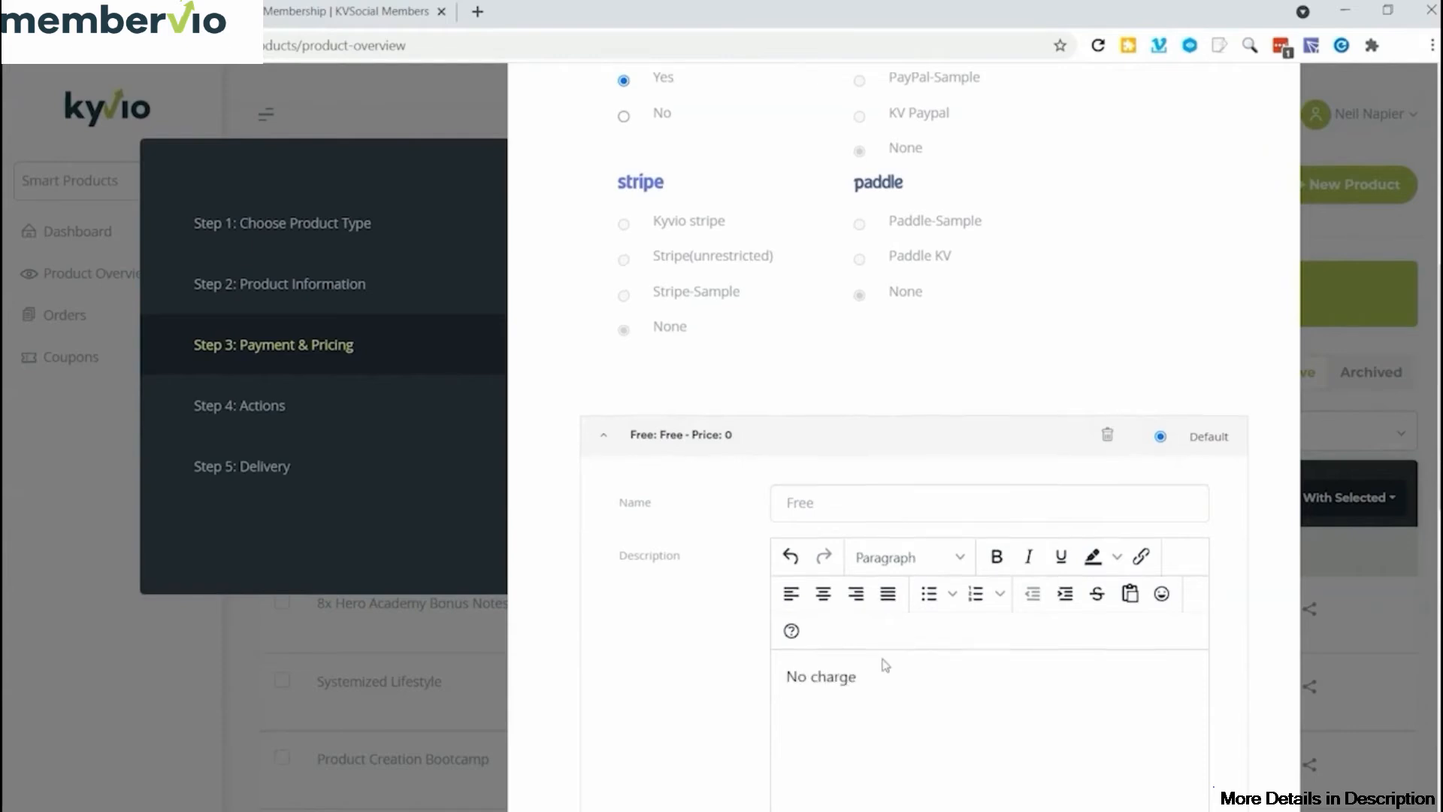
- Set the price variant's thank you page to the enabled ThankYou page and proceed to the product's actions
scroll(885, 664, "down", 8)
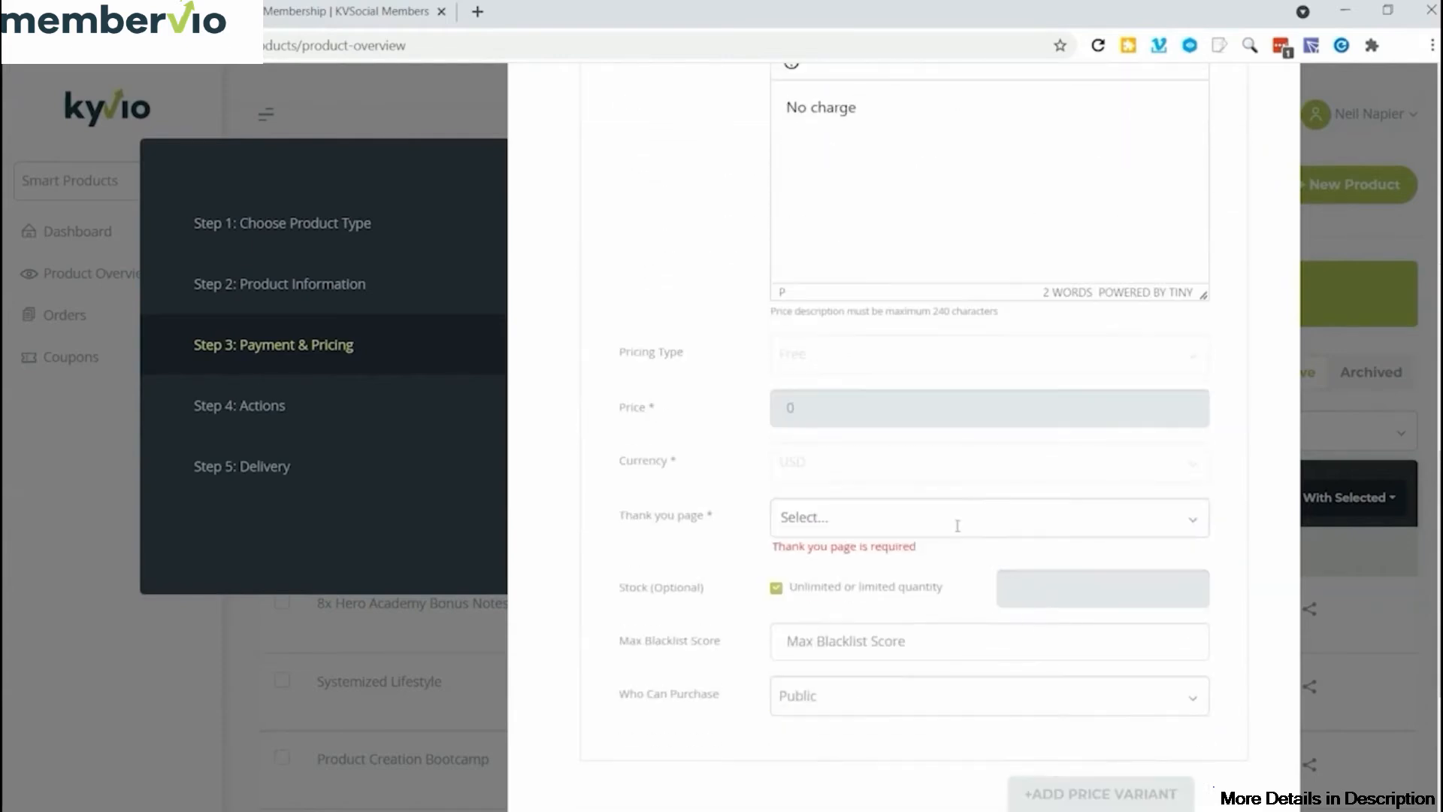
left_click(877, 518)
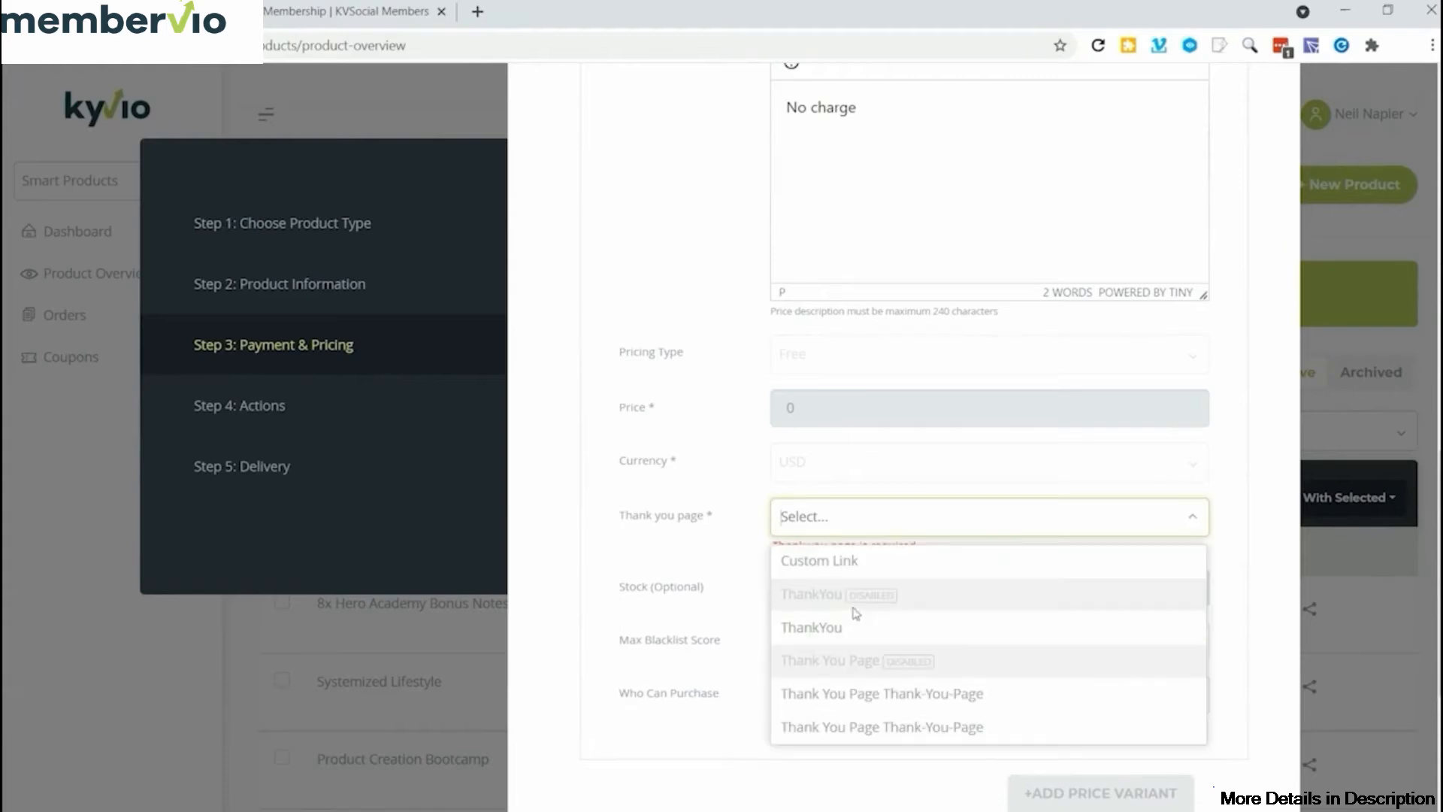
left_click(812, 627)
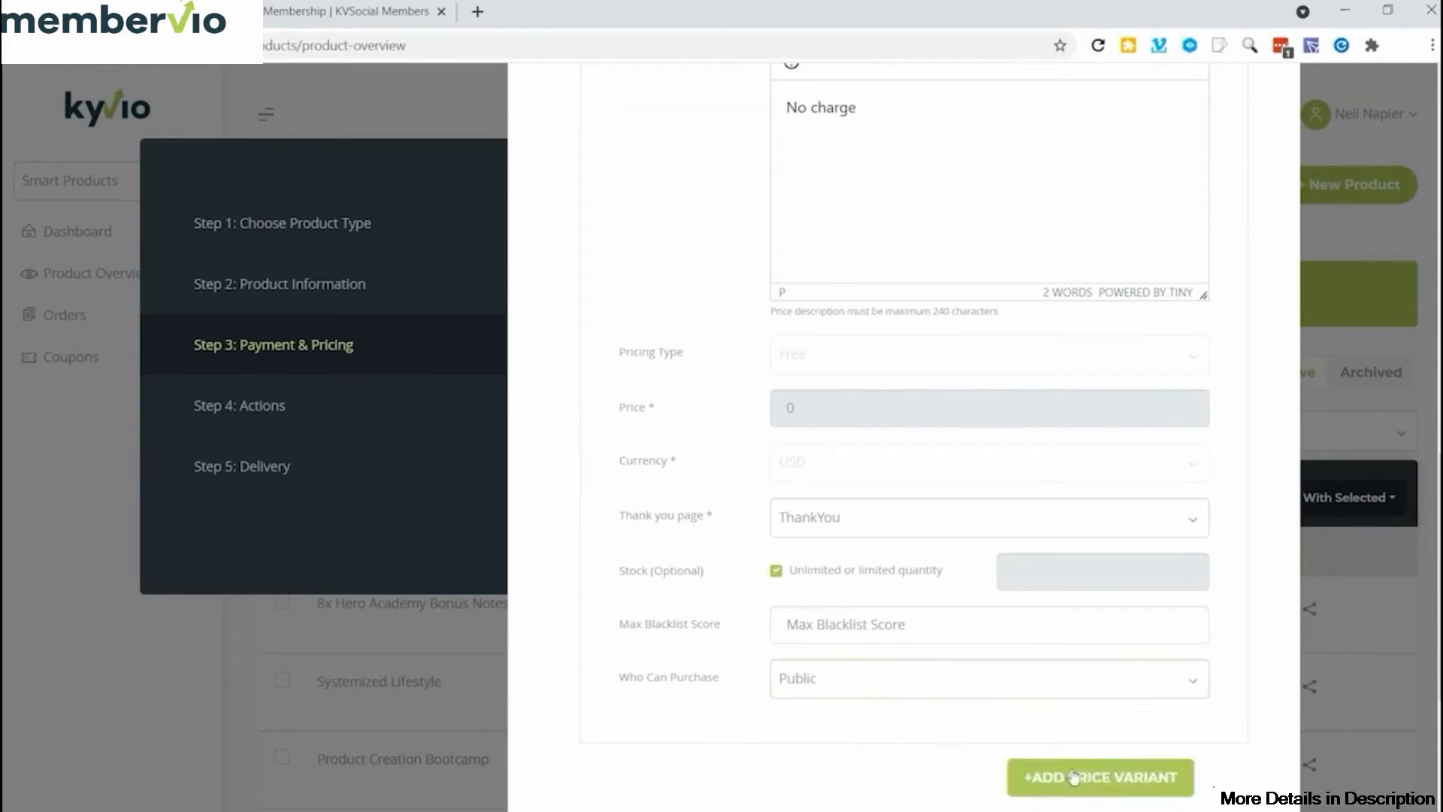
scroll(1097, 782, "down", 4)
left_click(1155, 576)
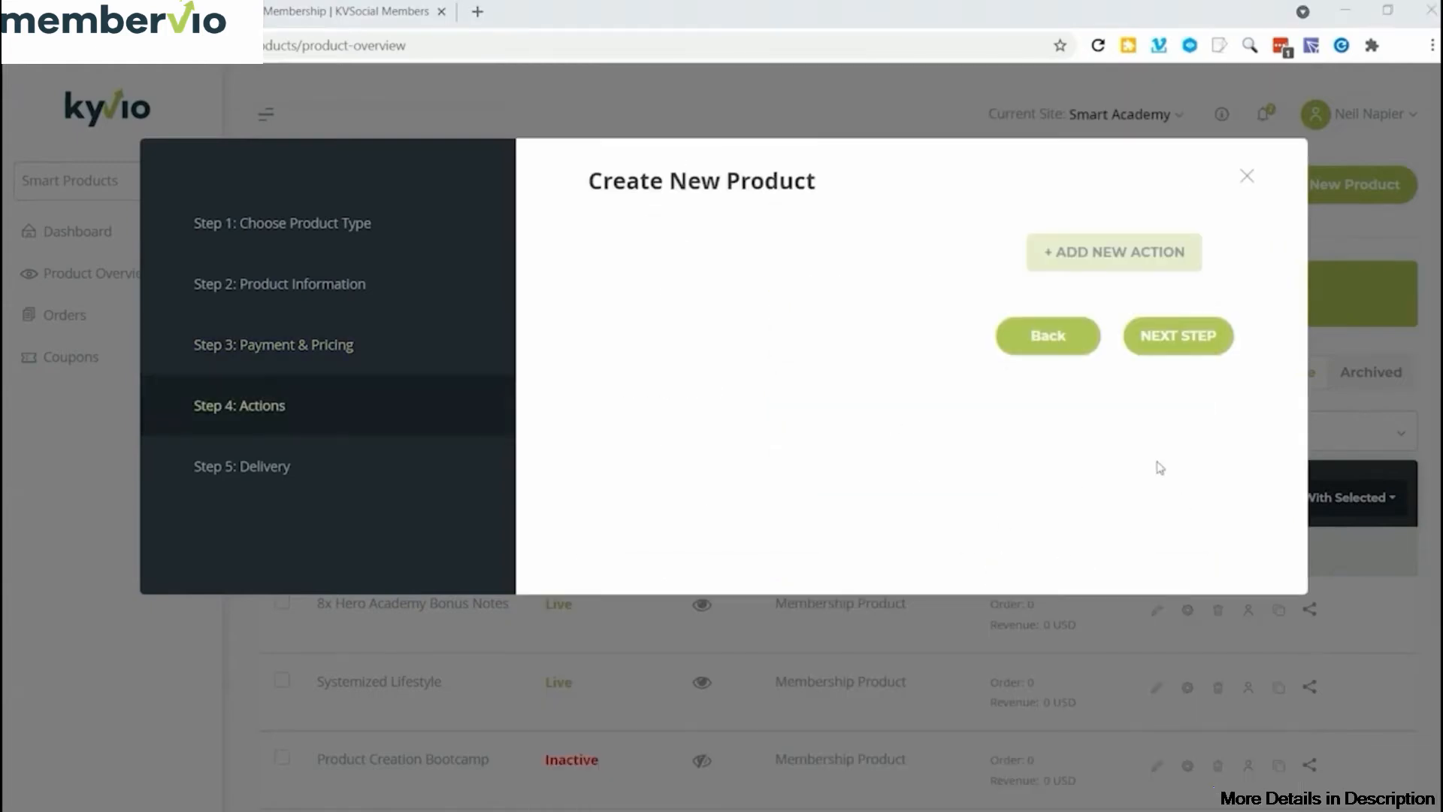
- Proceed to delivery without adding any action, review the default welcome email and create the product
left_click(1198, 348)
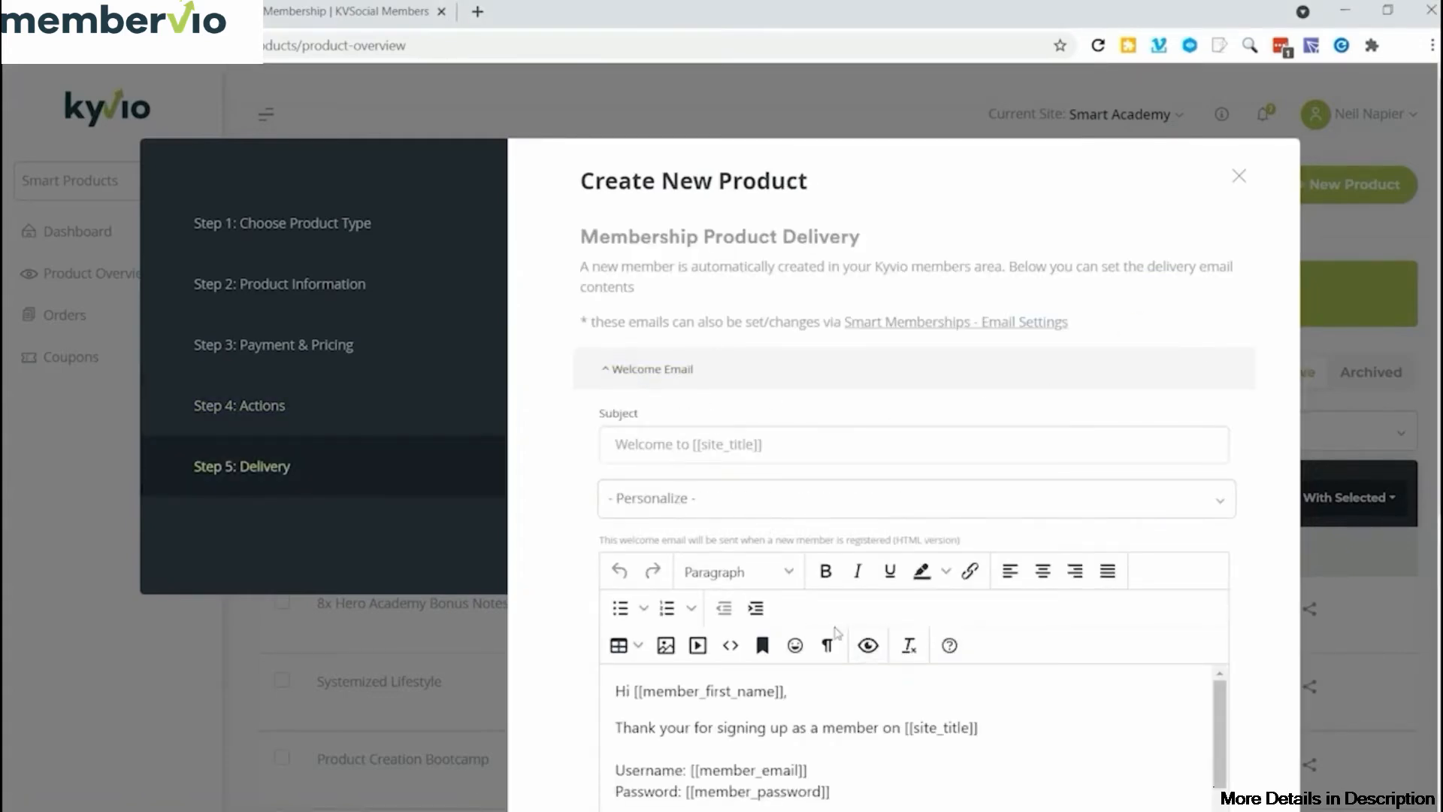
scroll(837, 632, "down", 3)
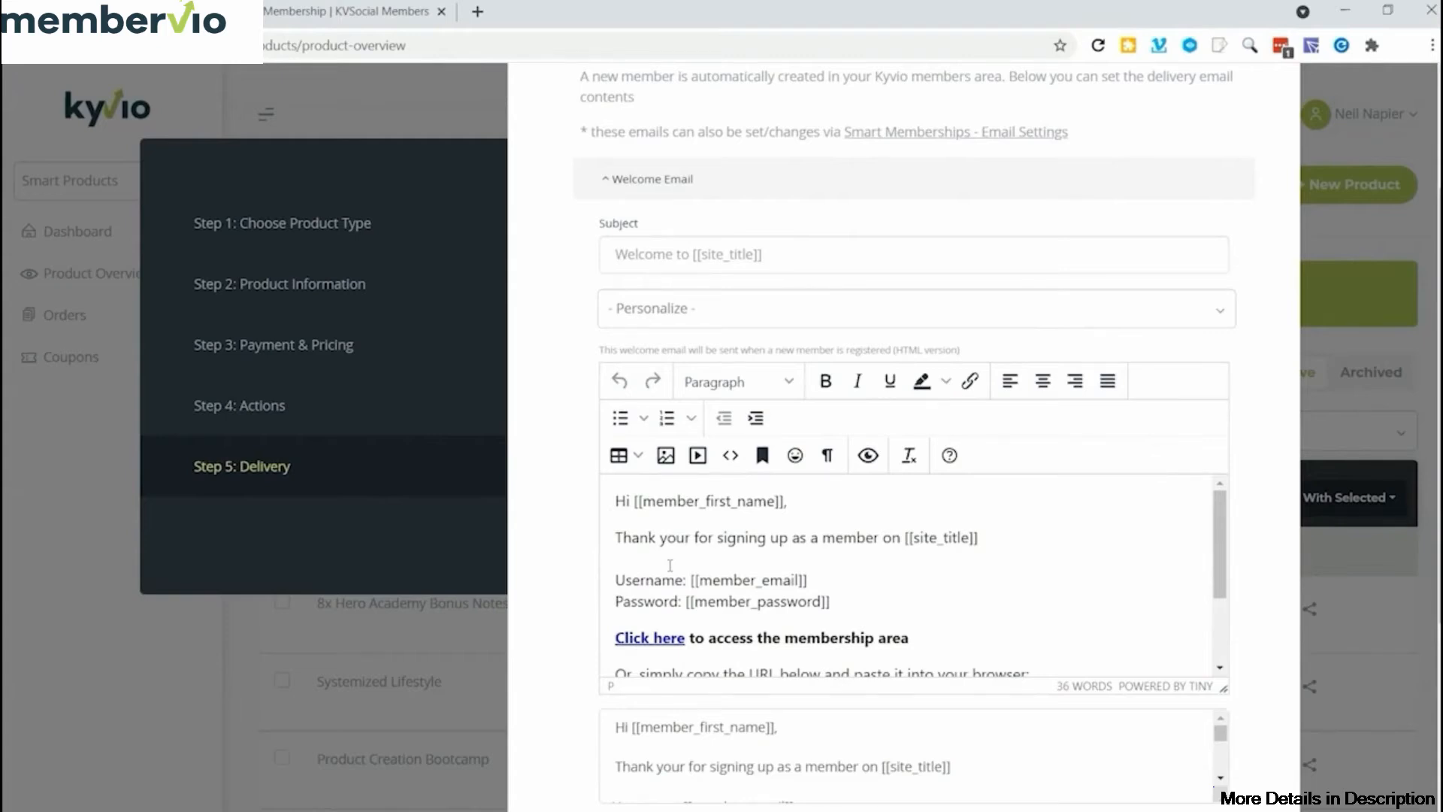
scroll(669, 564, "down", 3)
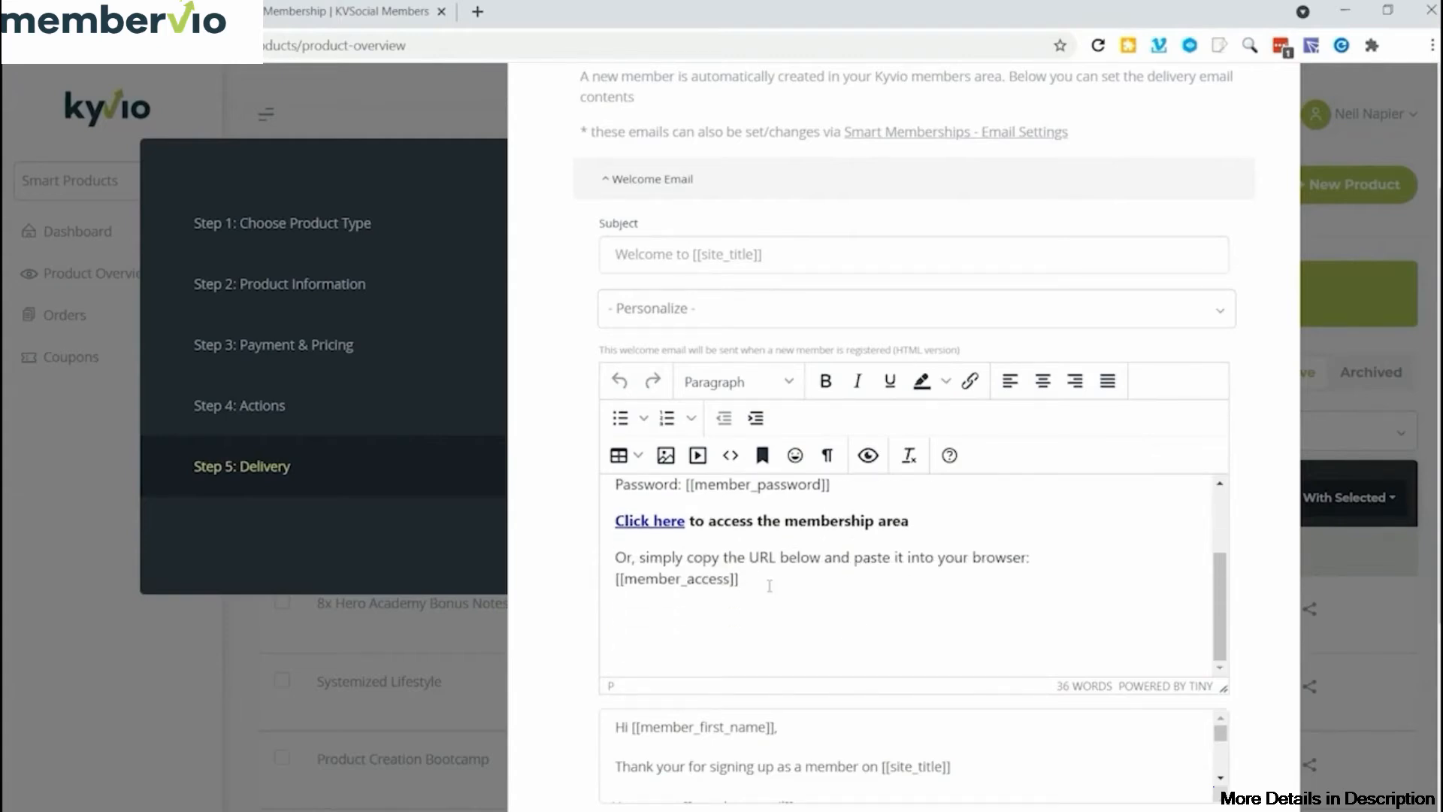
scroll(760, 369, "down", 5)
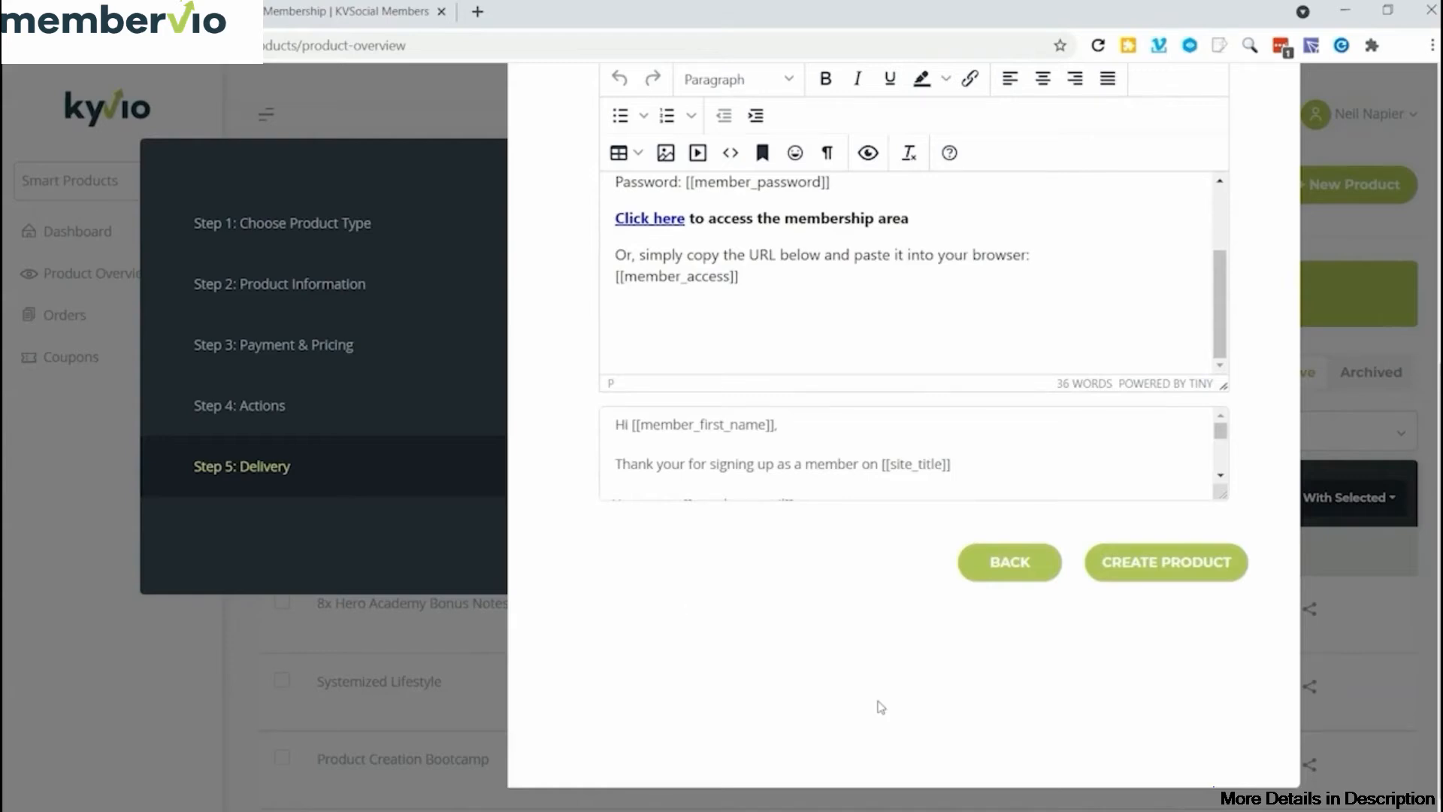
left_click(1143, 576)
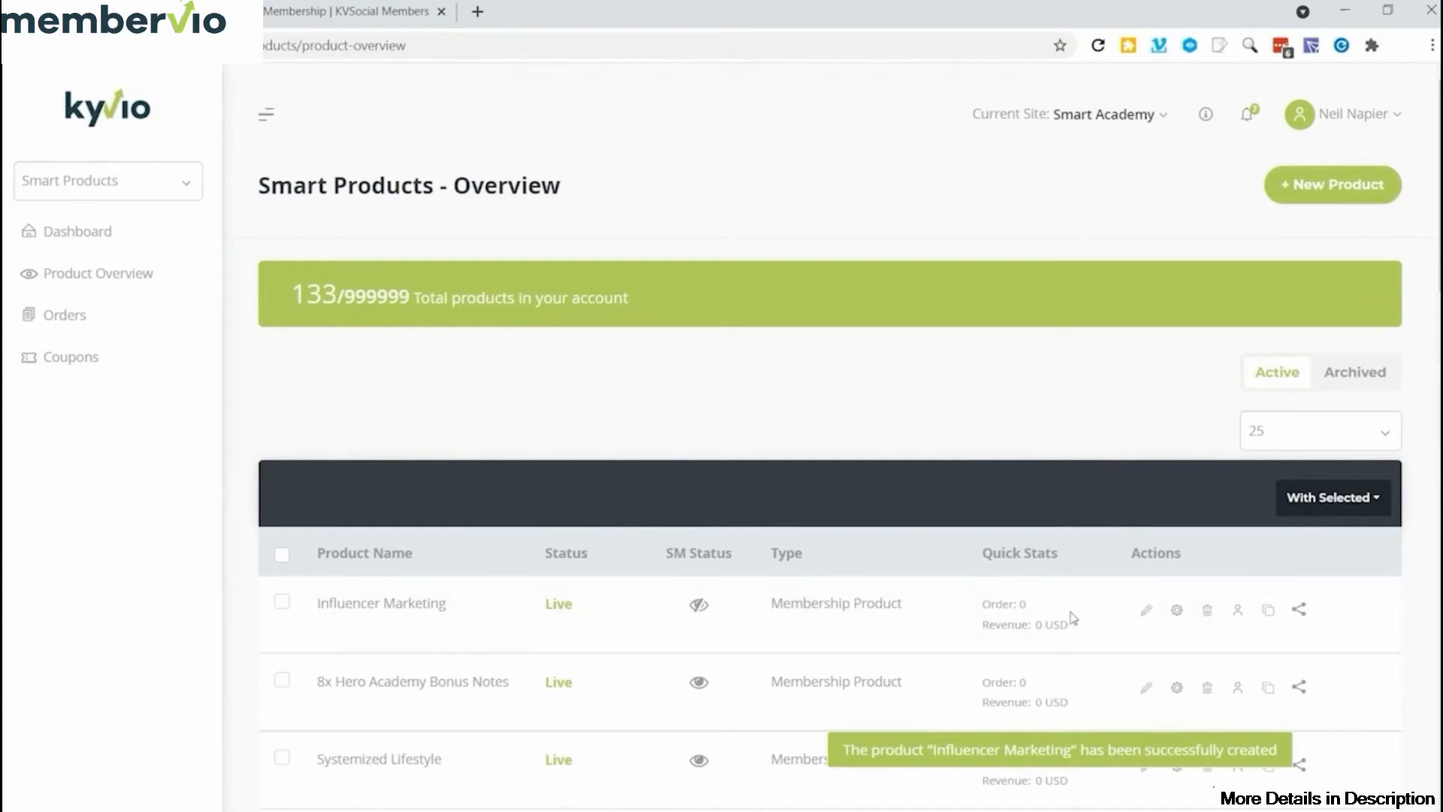
- Open the Influencer Marketing product for editing and create a module named "Introduction" with the description "Introducing Influencer Marketing"
left_click(1144, 610)
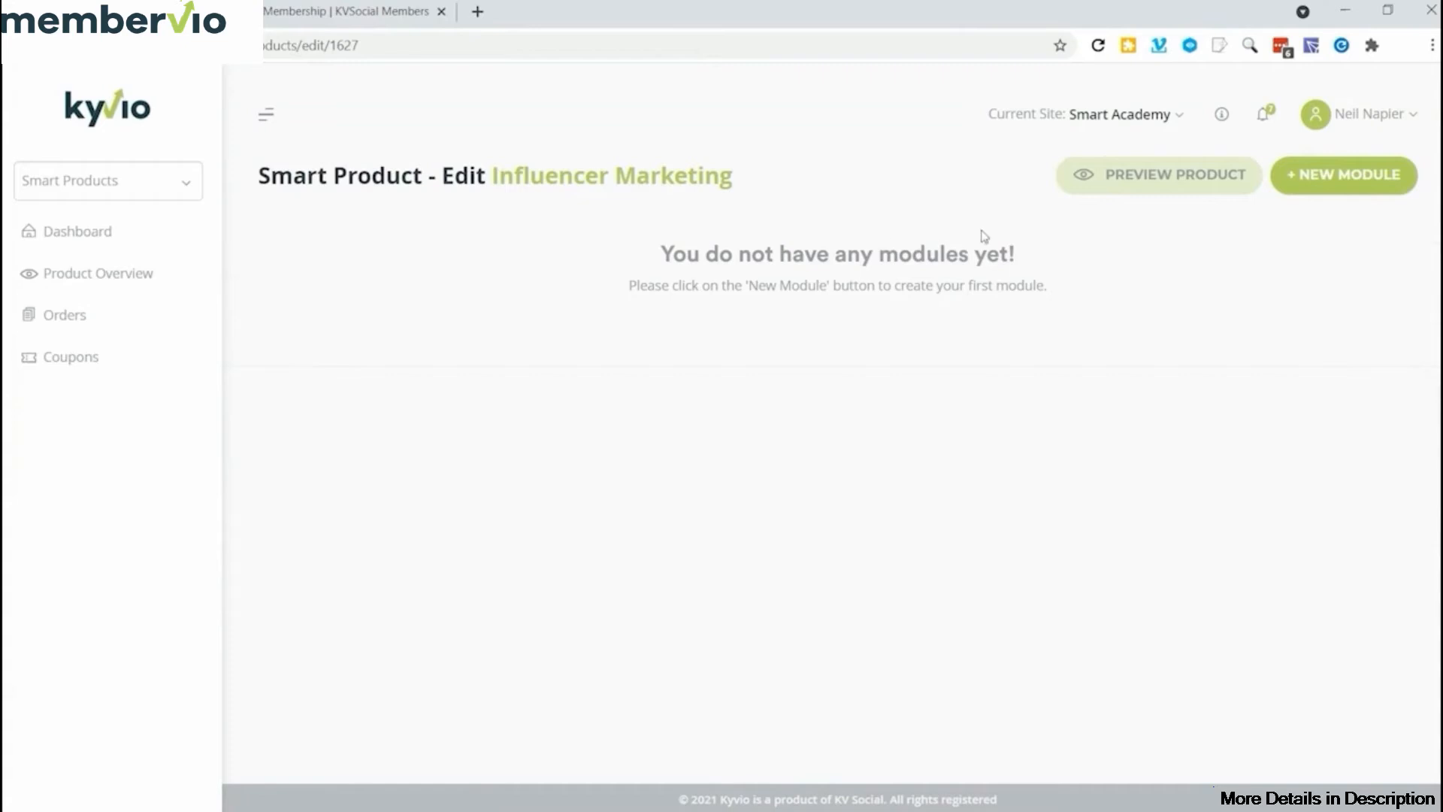
left_click(1337, 177)
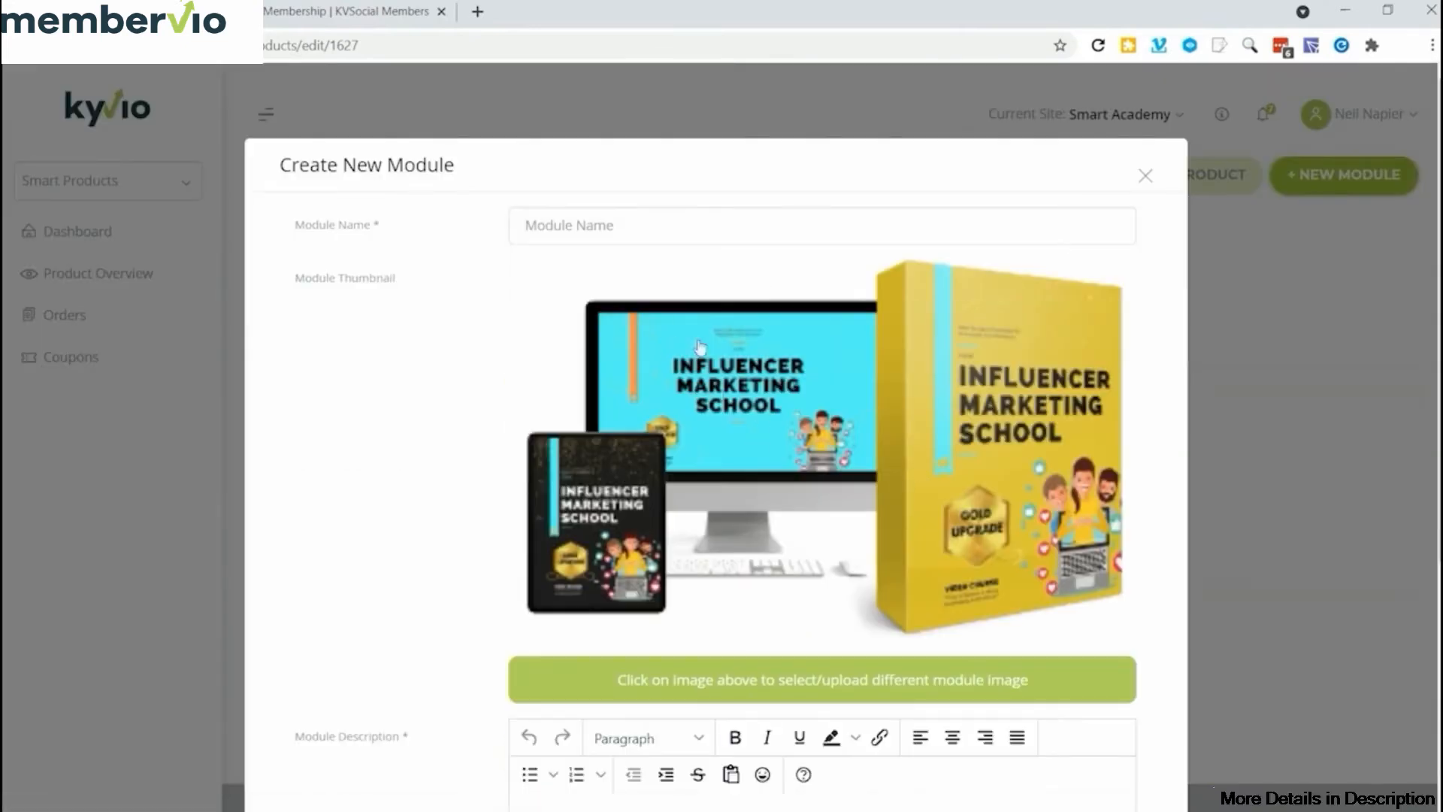
left_click(669, 229)
type("Introduction")
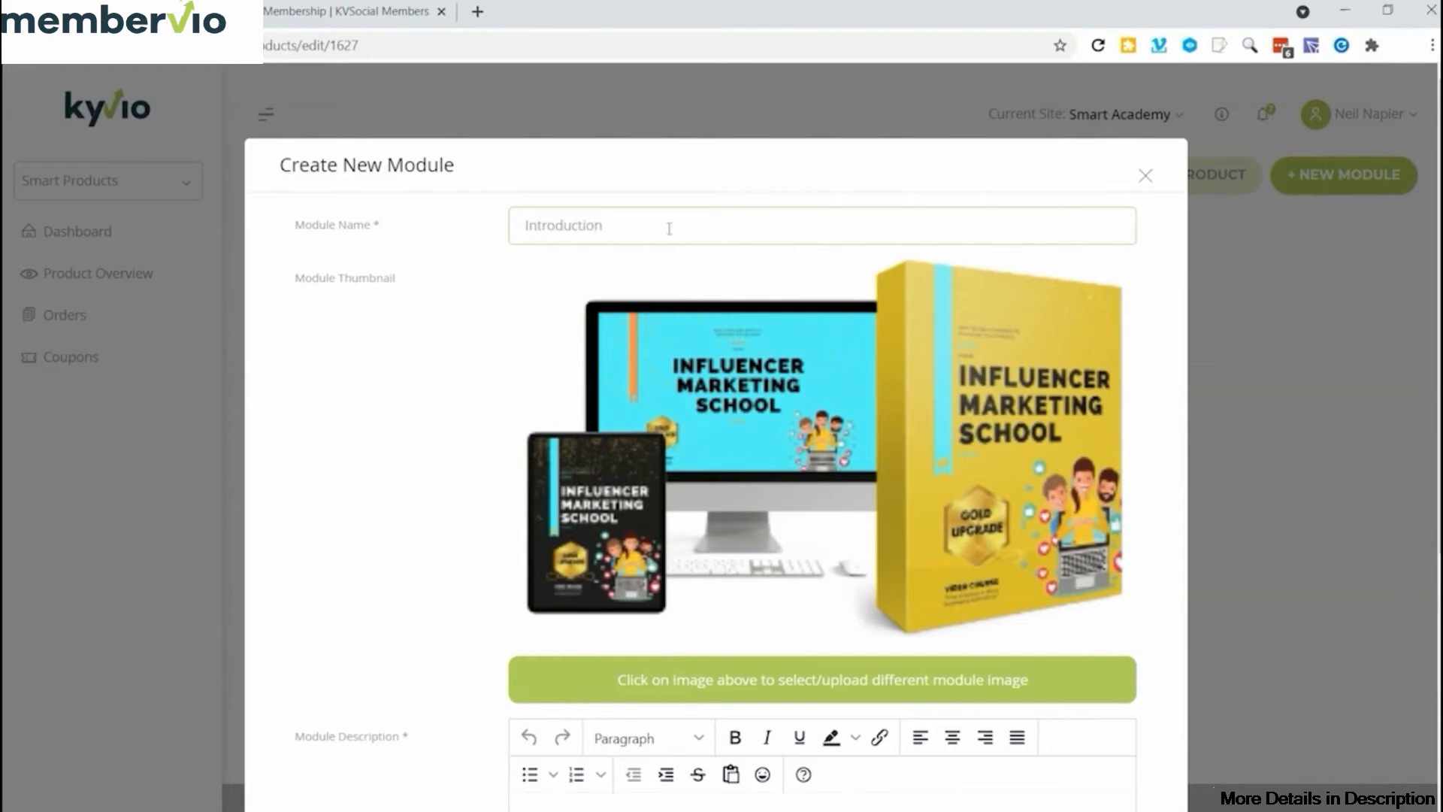
scroll(677, 338, "down", 5)
left_click(696, 439)
type("In")
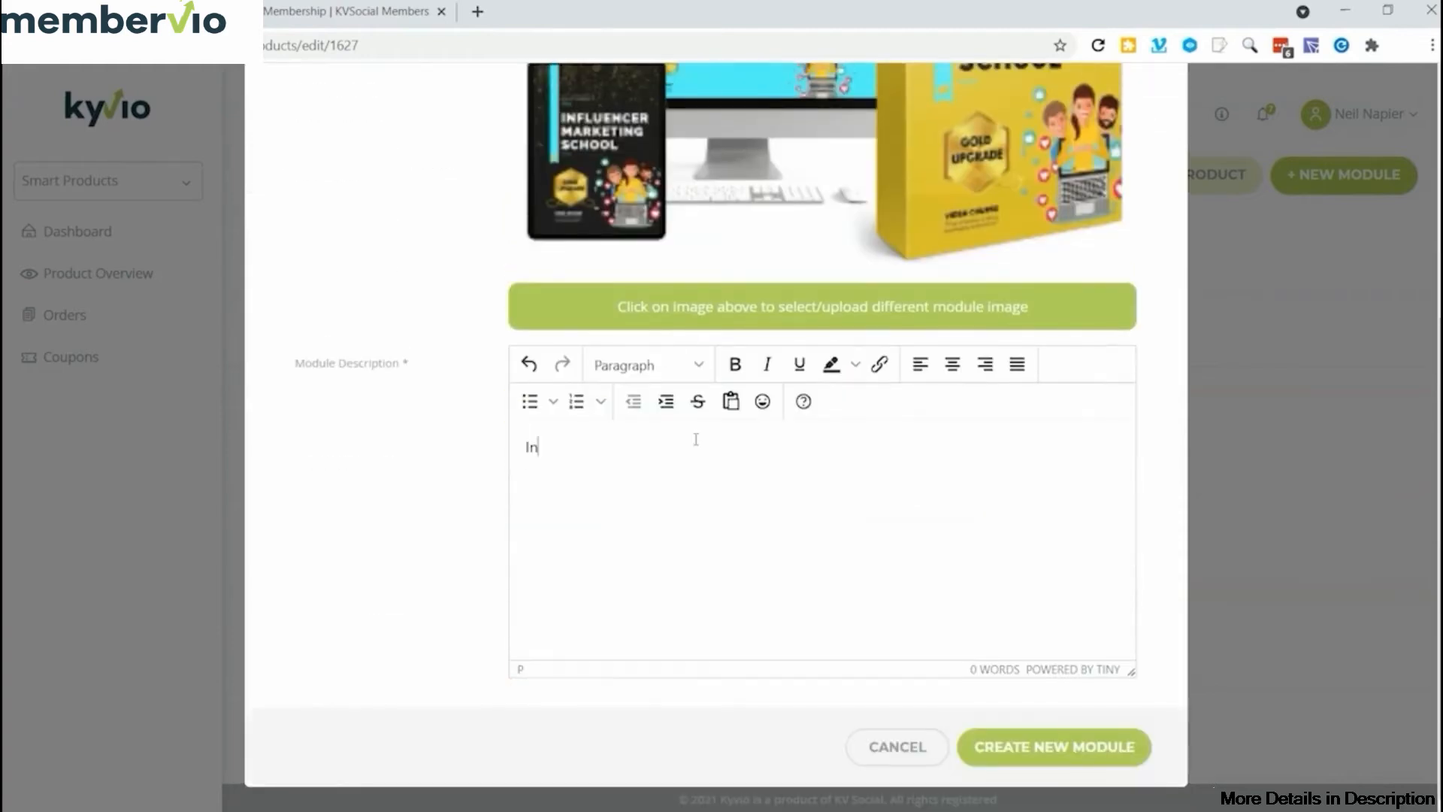
type("troducing Influencer Marketing")
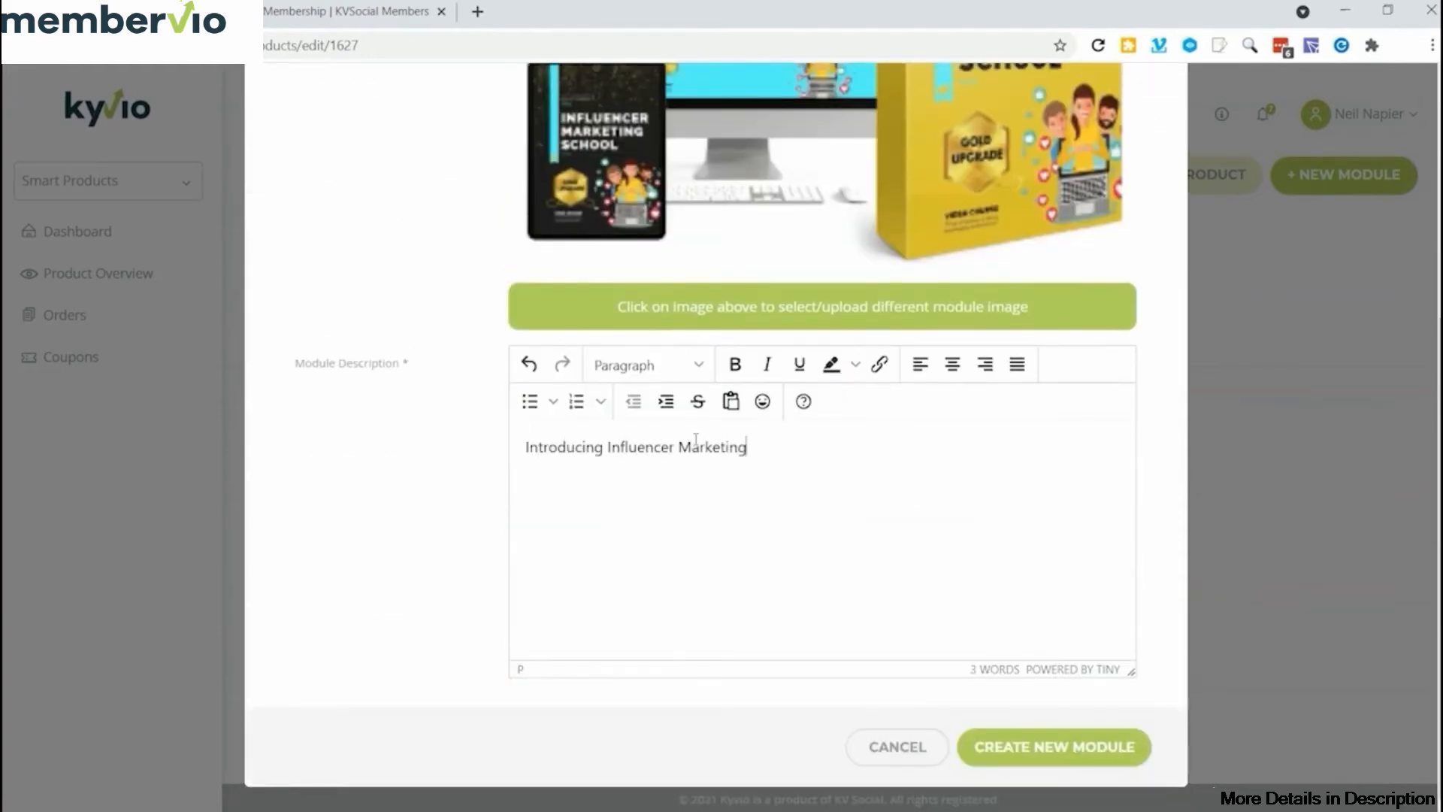
left_click(1041, 746)
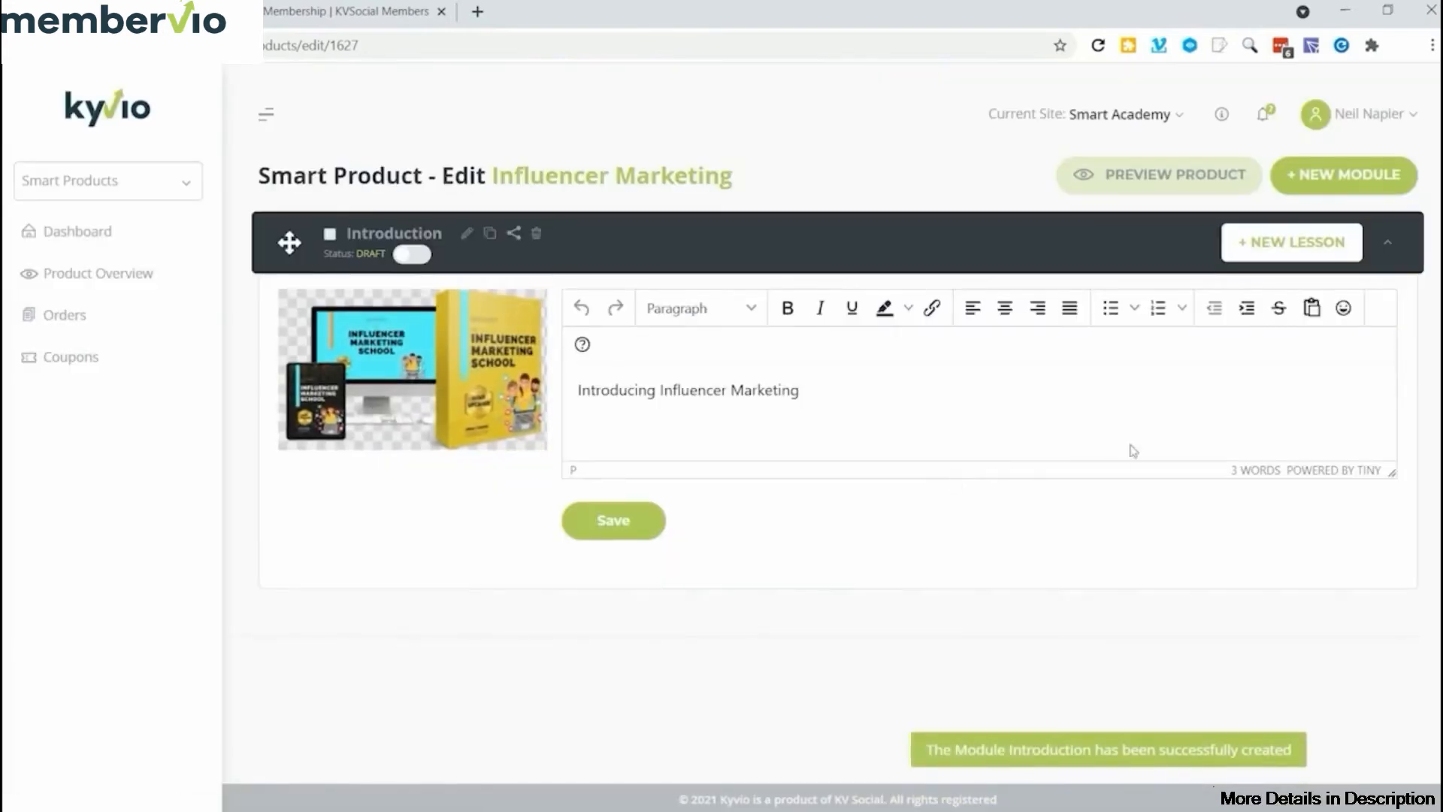
- Create a lesson named "Intro Video" in the Introduction module
left_click(1291, 255)
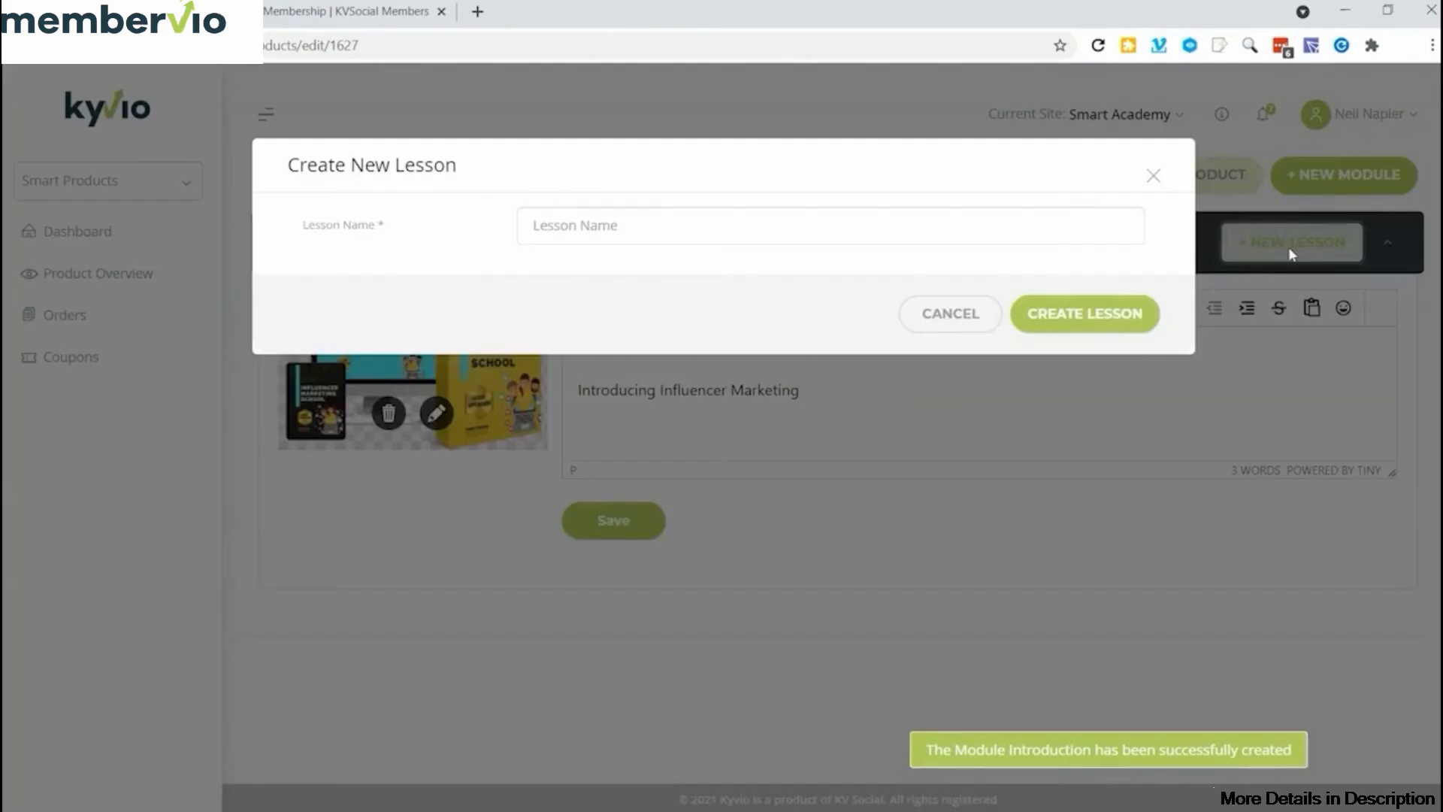
left_click(638, 235)
type("Intro Video")
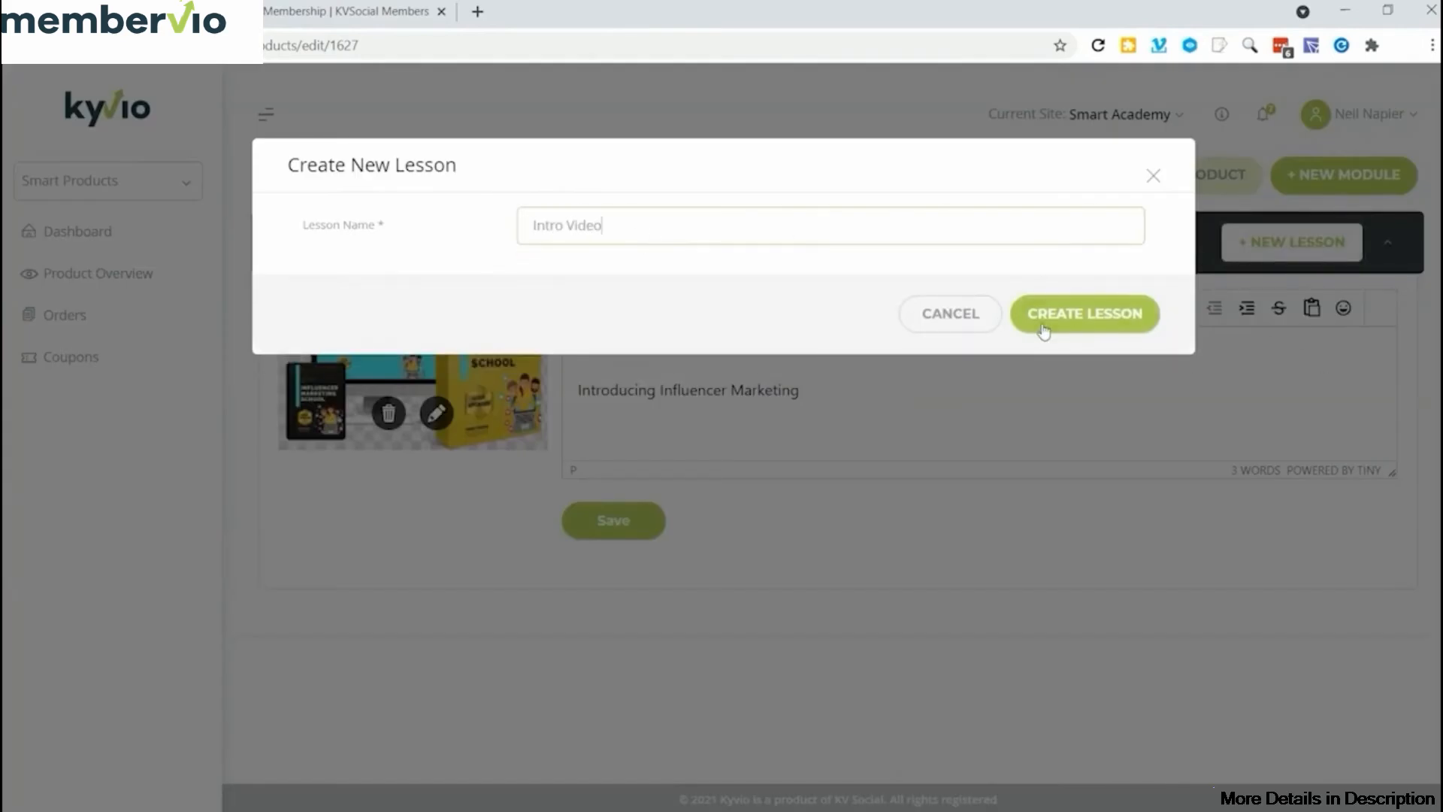
left_click(1043, 330)
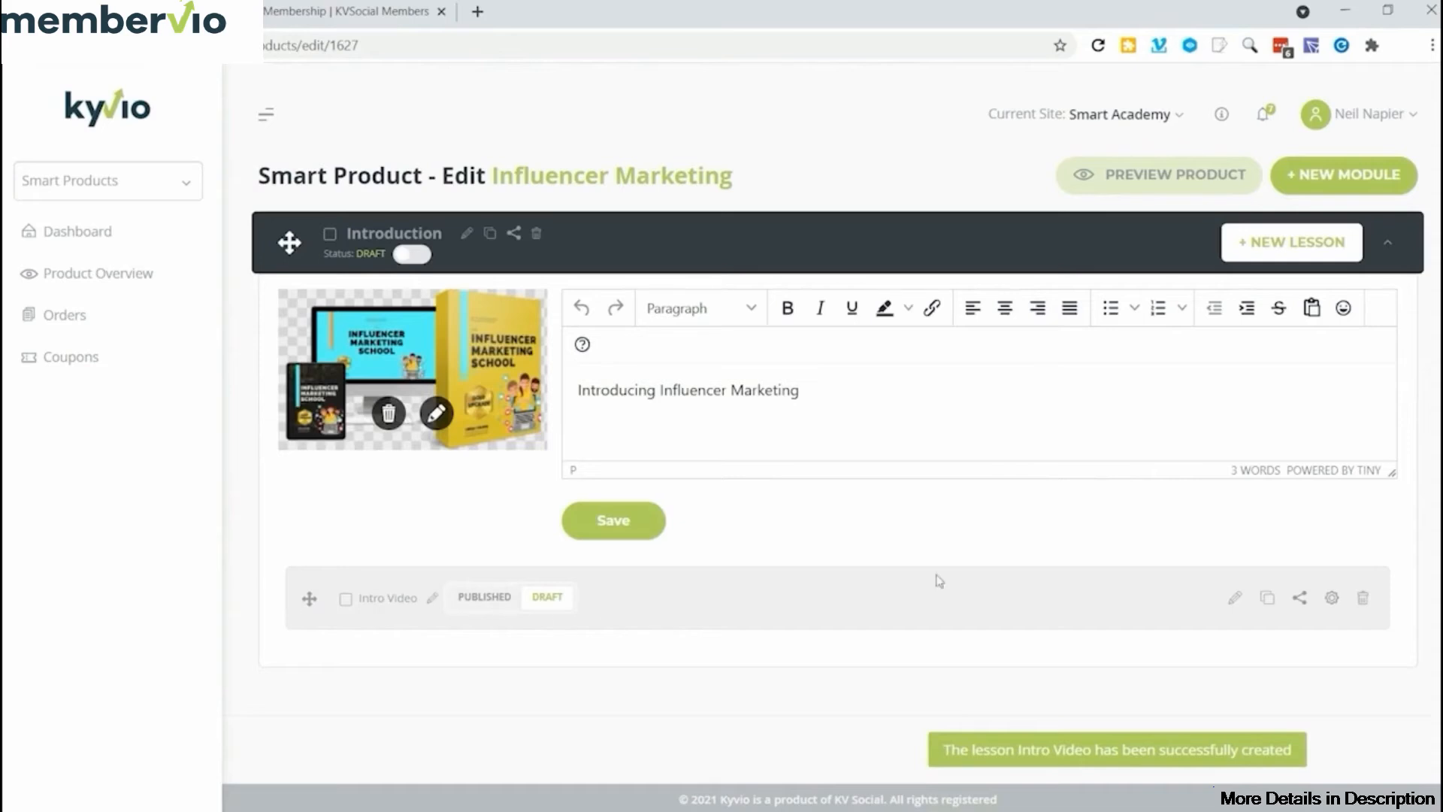
- Embed the copied YouTube iframe code as media in the Intro Video lesson, save the content and check the saved video
left_click(1231, 599)
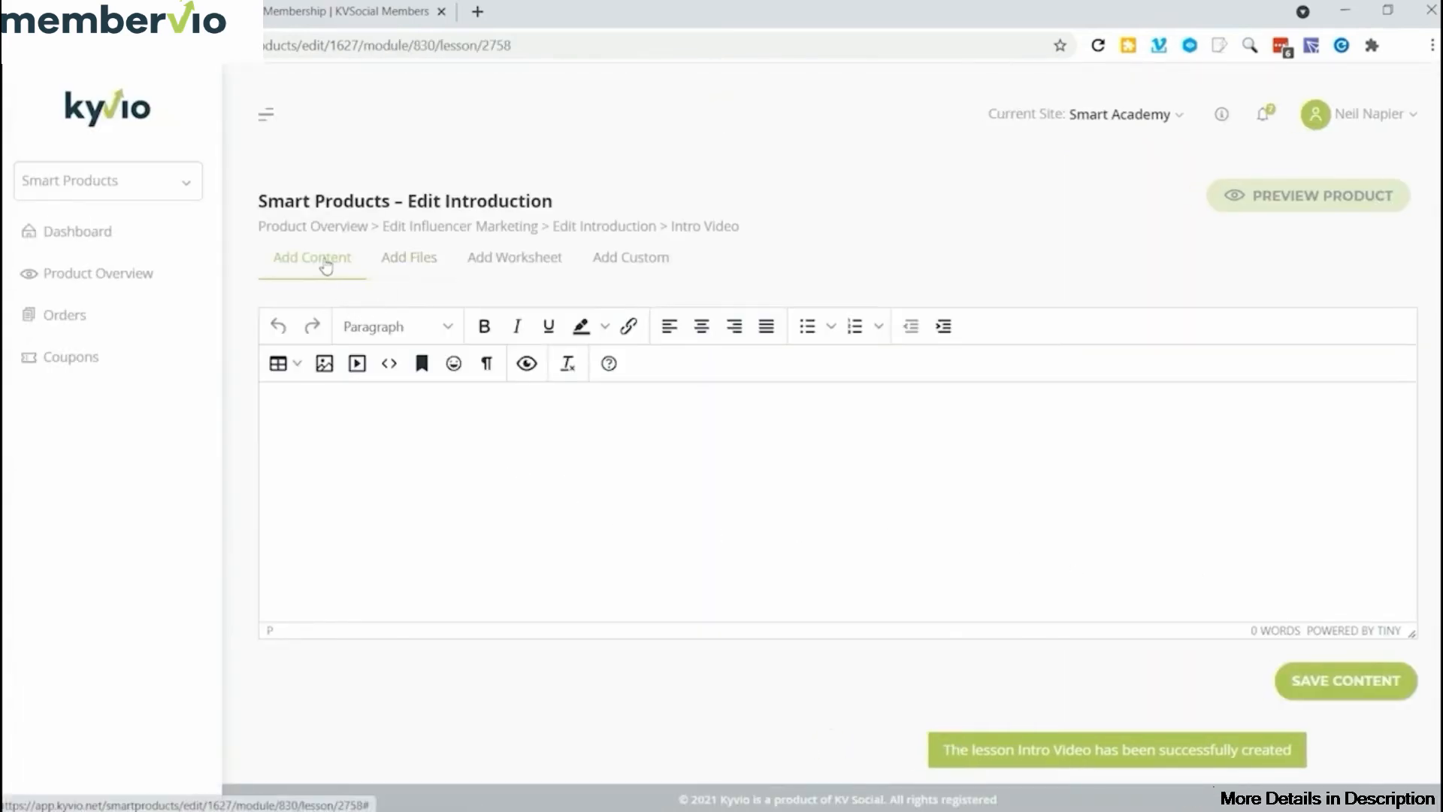
left_click(357, 363)
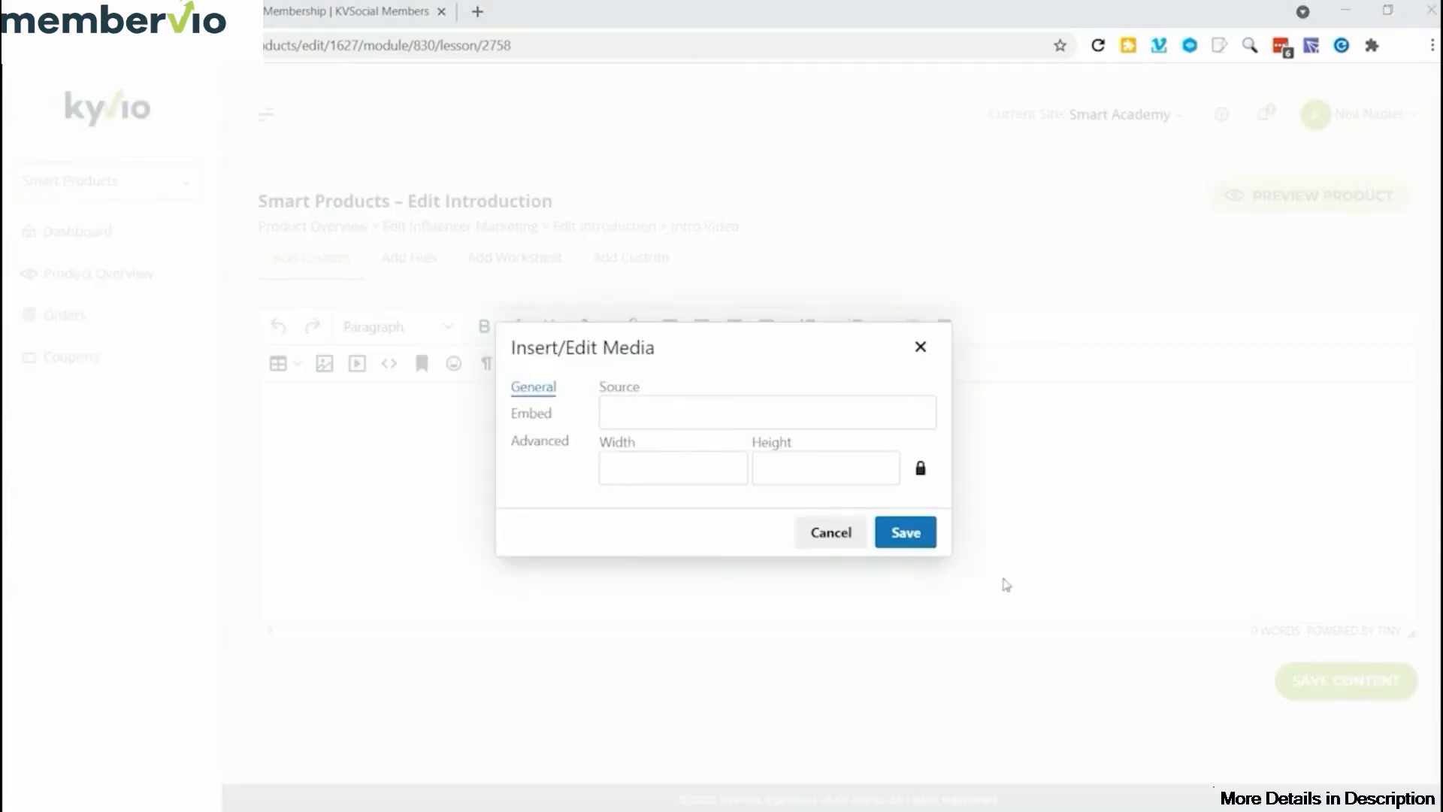
left_click(635, 413)
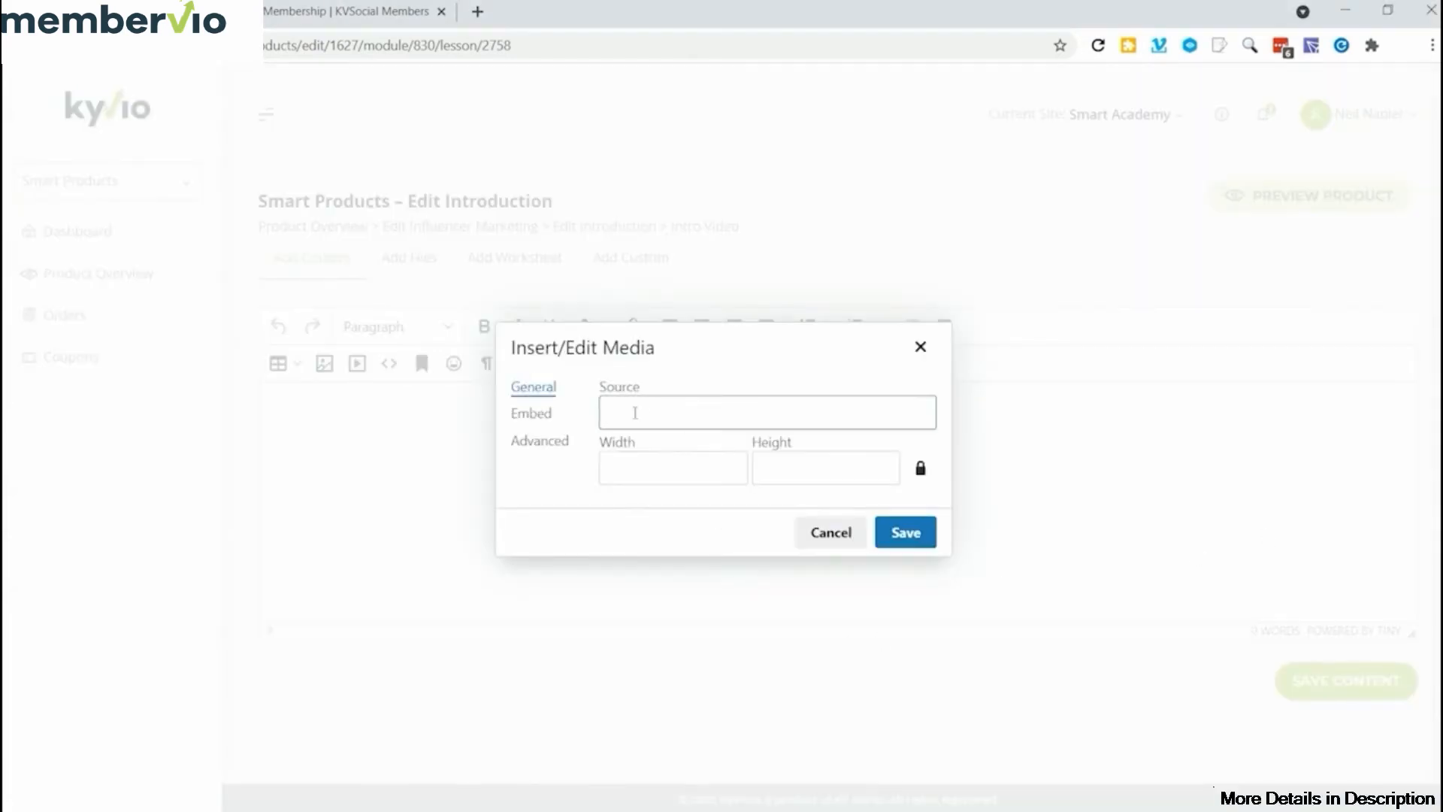
key("ctrl+v")
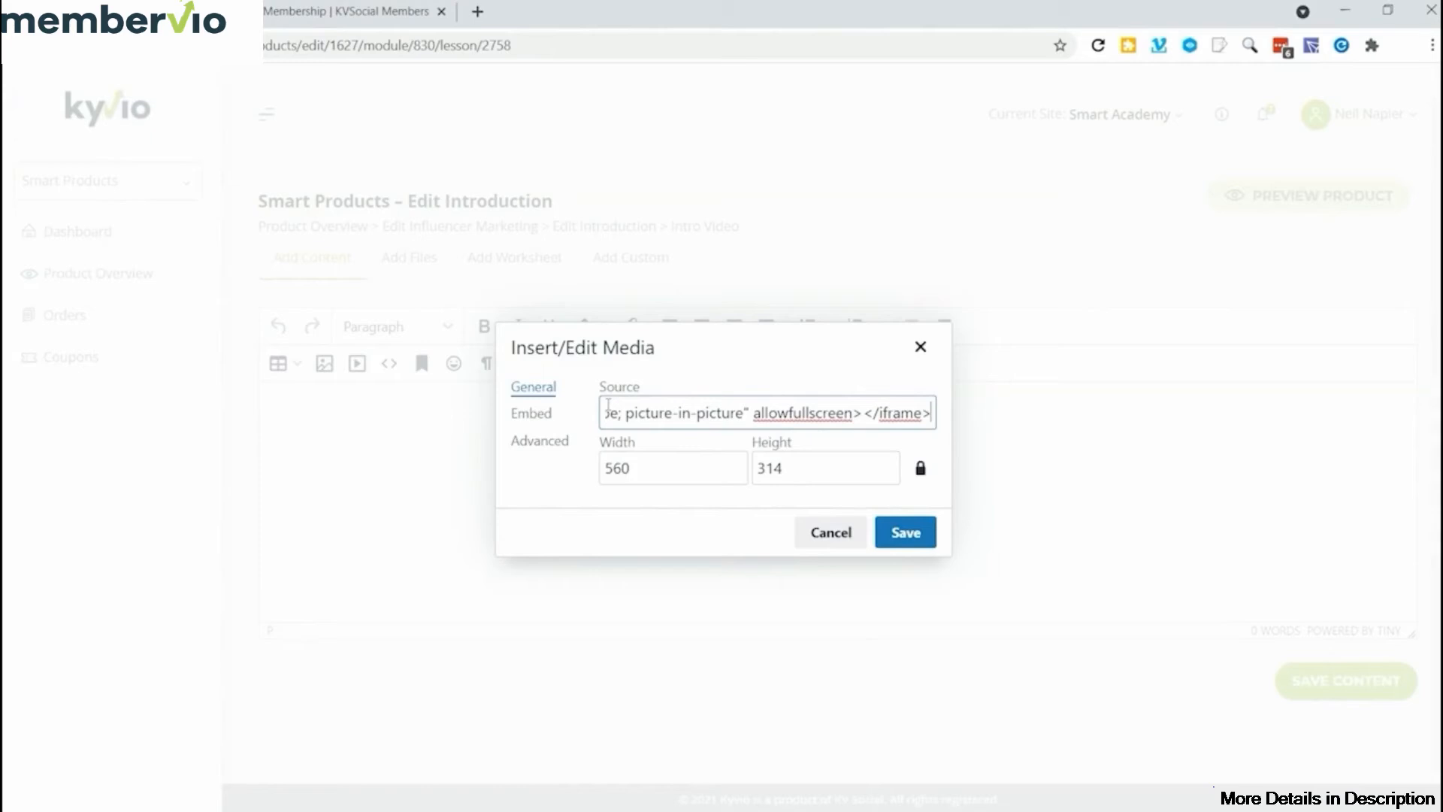
left_click(905, 532)
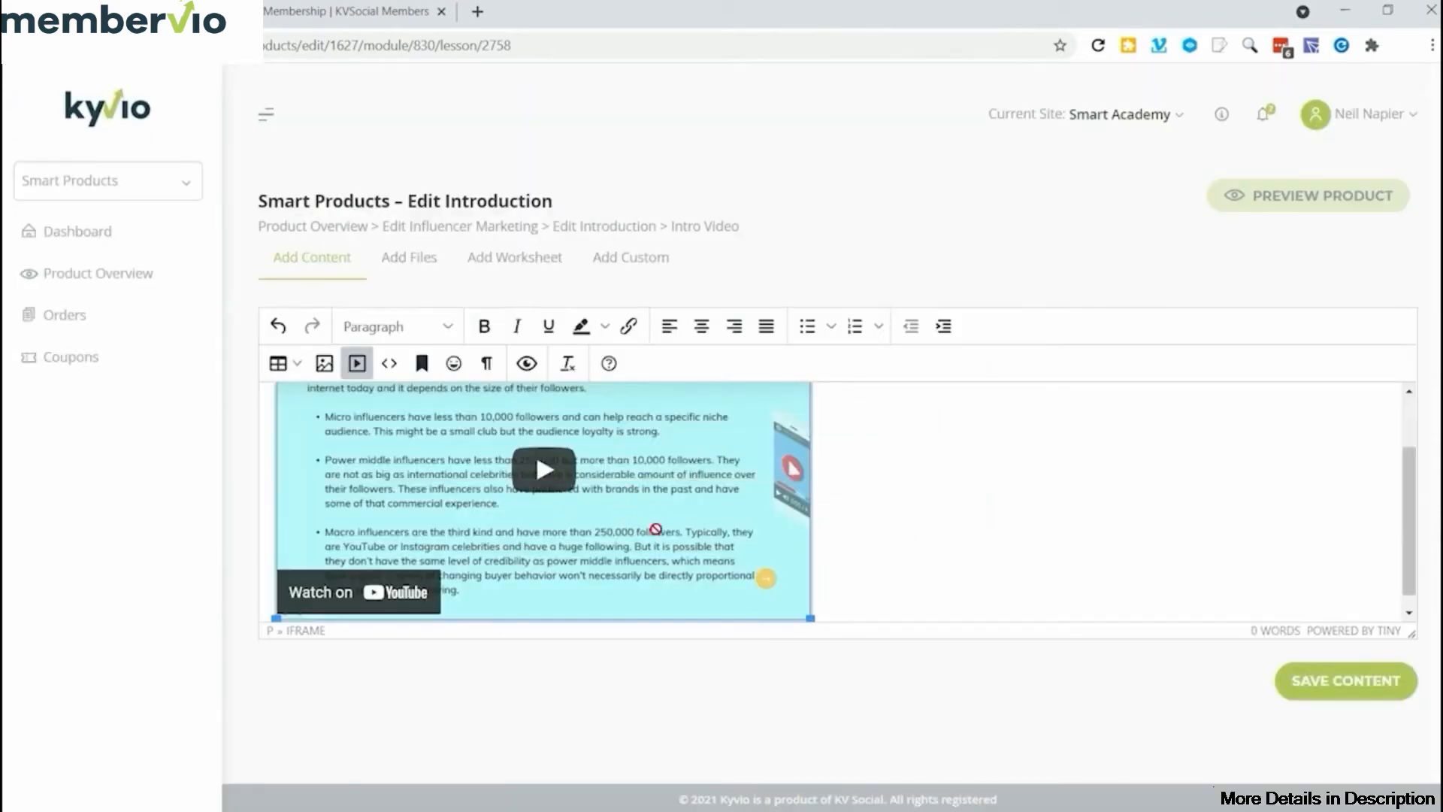
left_click(1334, 692)
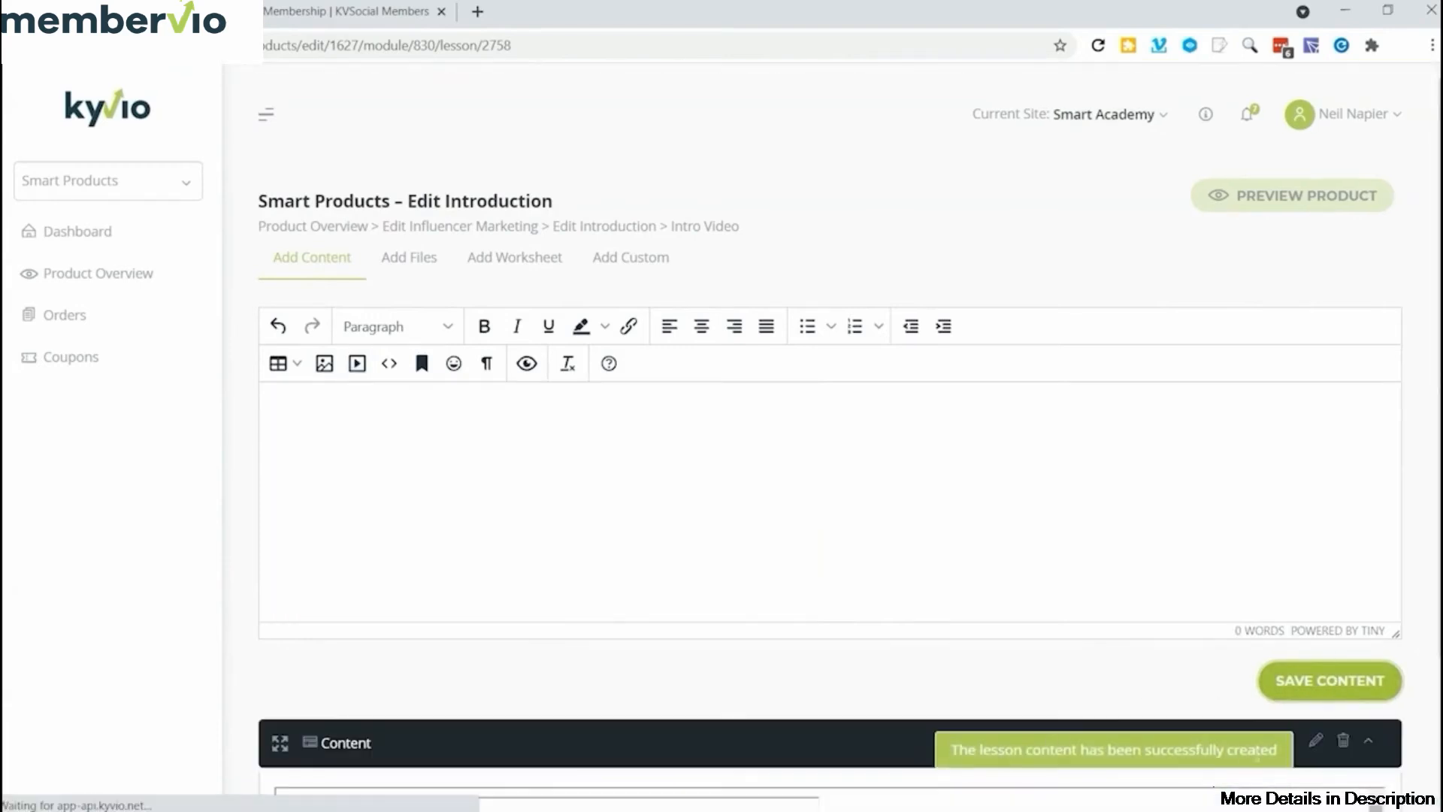
scroll(1059, 685, "down", 3)
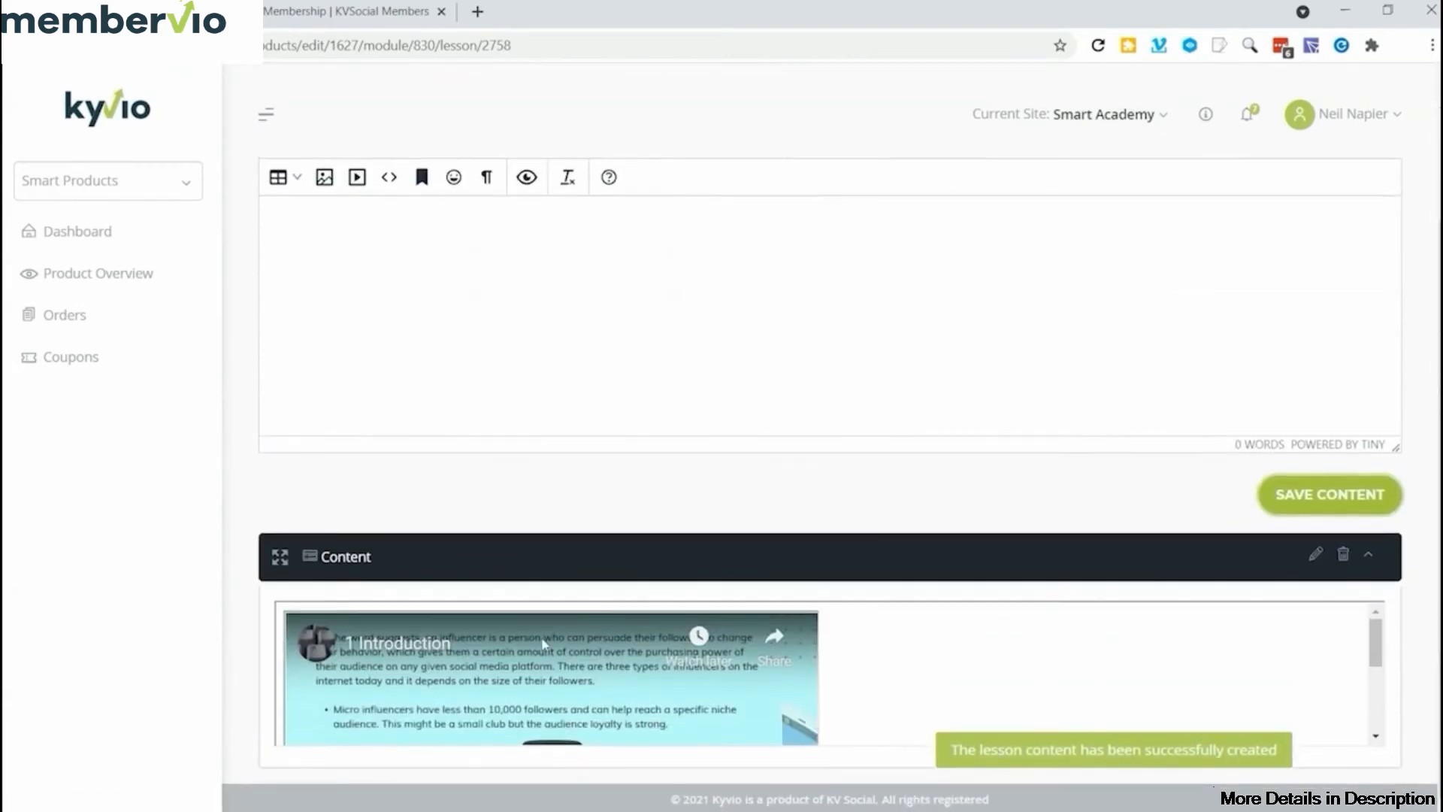
left_click_drag(1376, 661, 1278, 560)
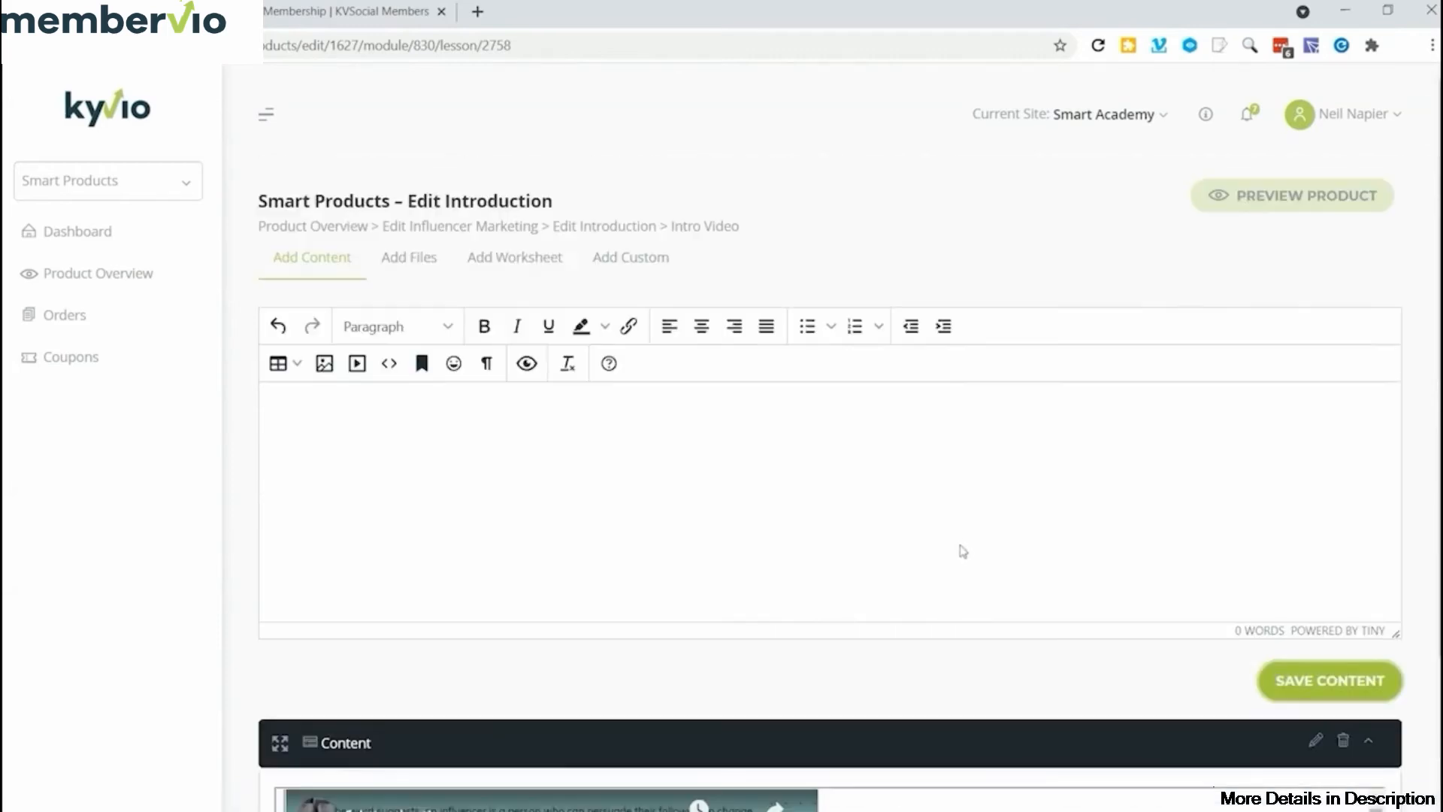
- Publish the Introduction module and its Intro Video lesson in the Influencer Marketing product, and preview the product's lessons as a member
left_click(321, 229)
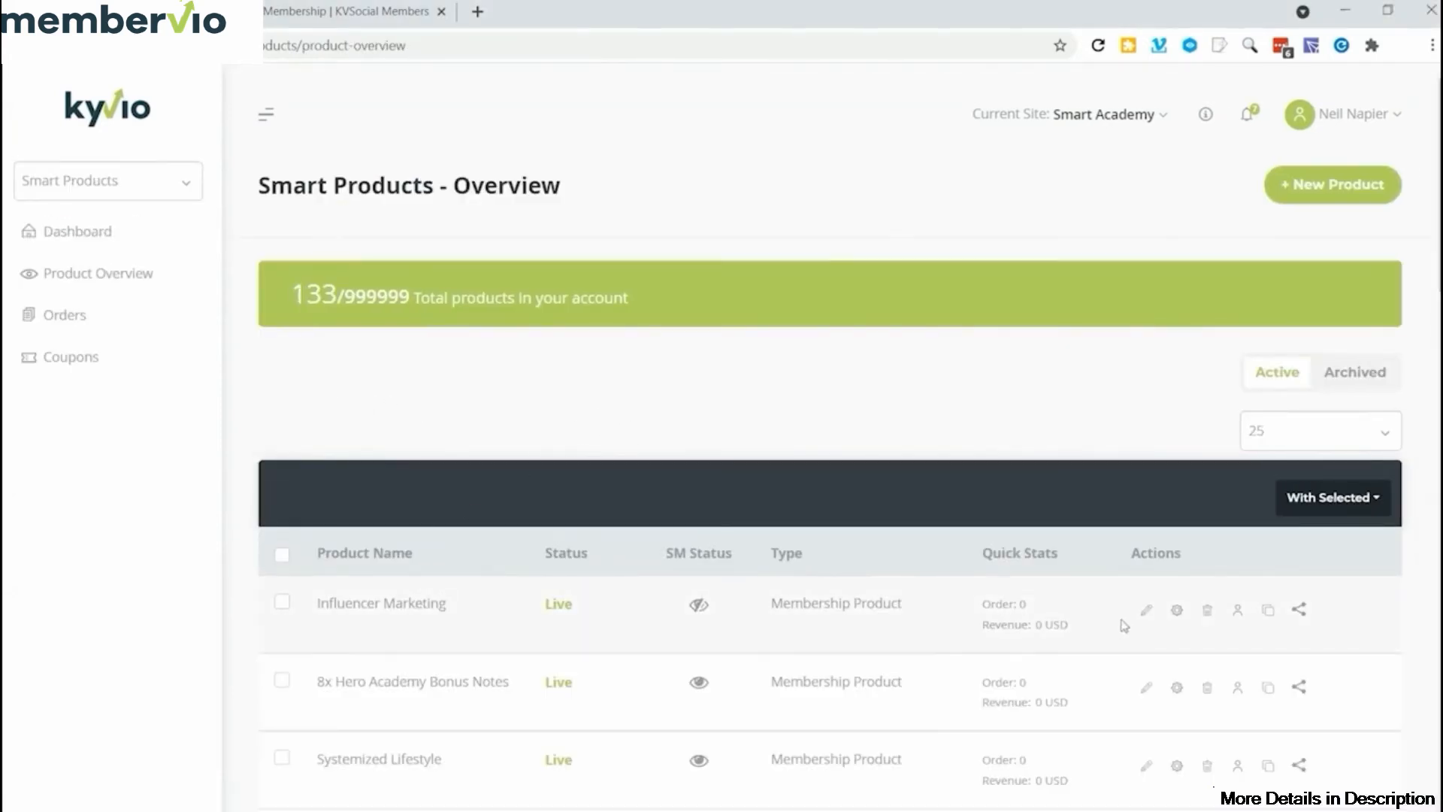
left_click(1145, 610)
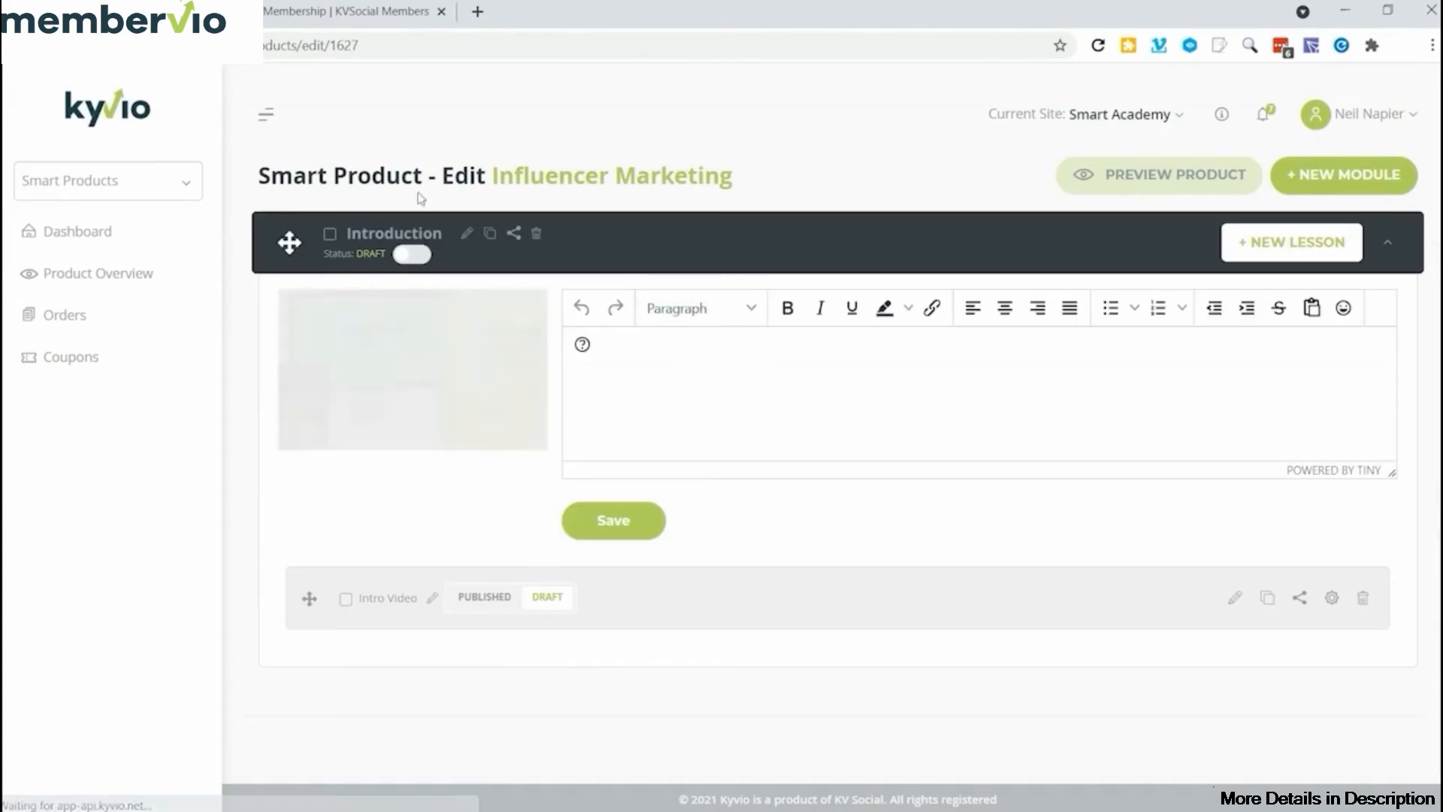
left_click(413, 255)
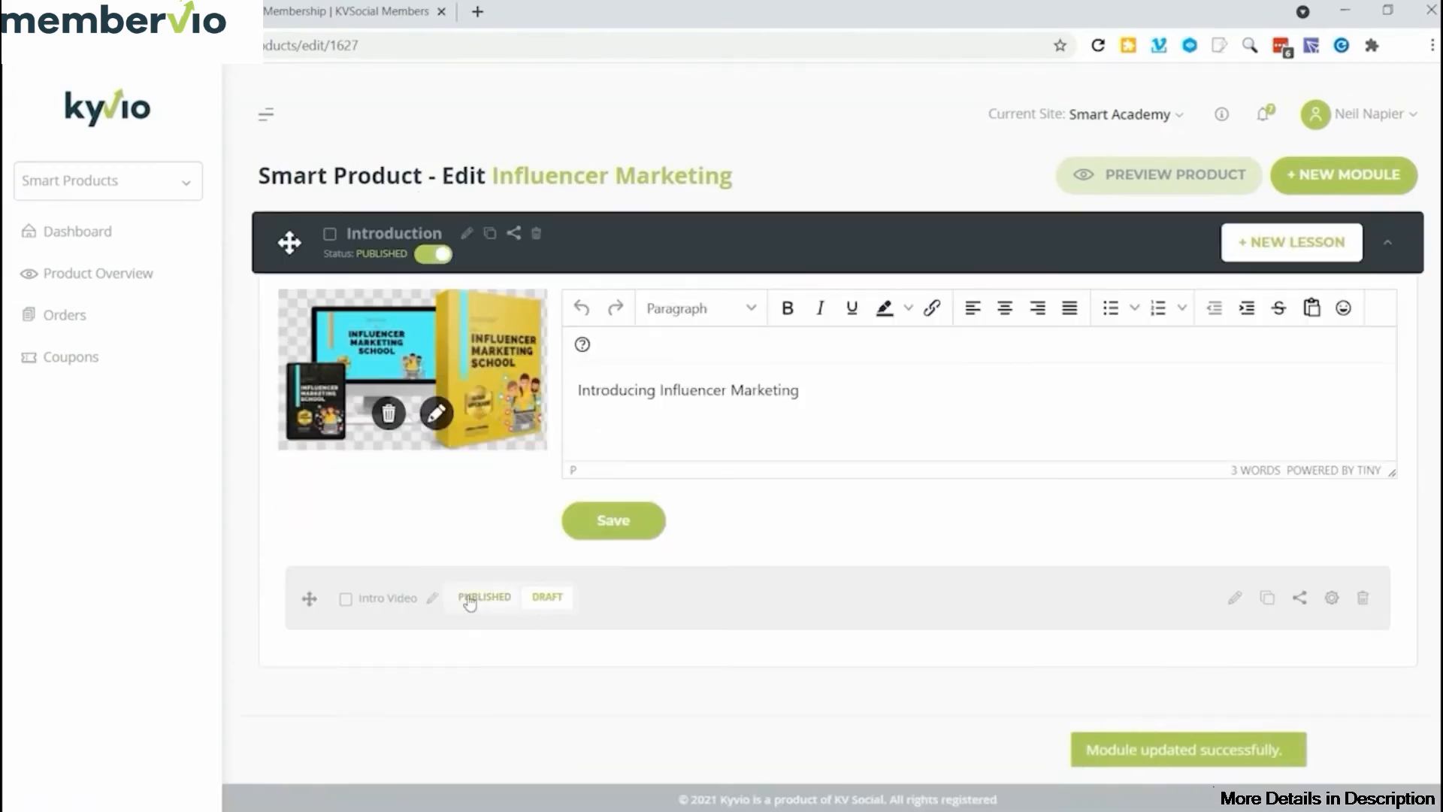
left_click(481, 598)
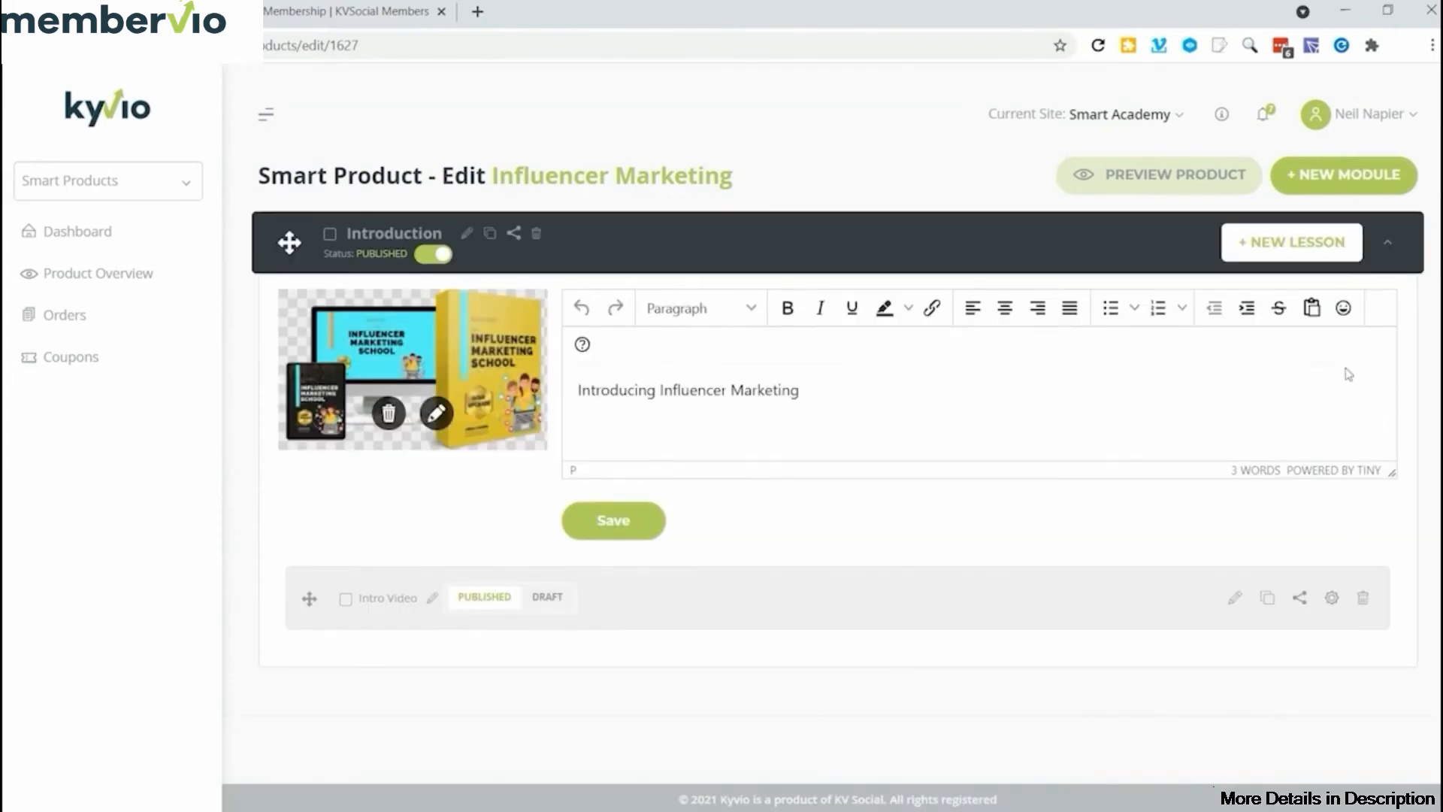
left_click(1164, 177)
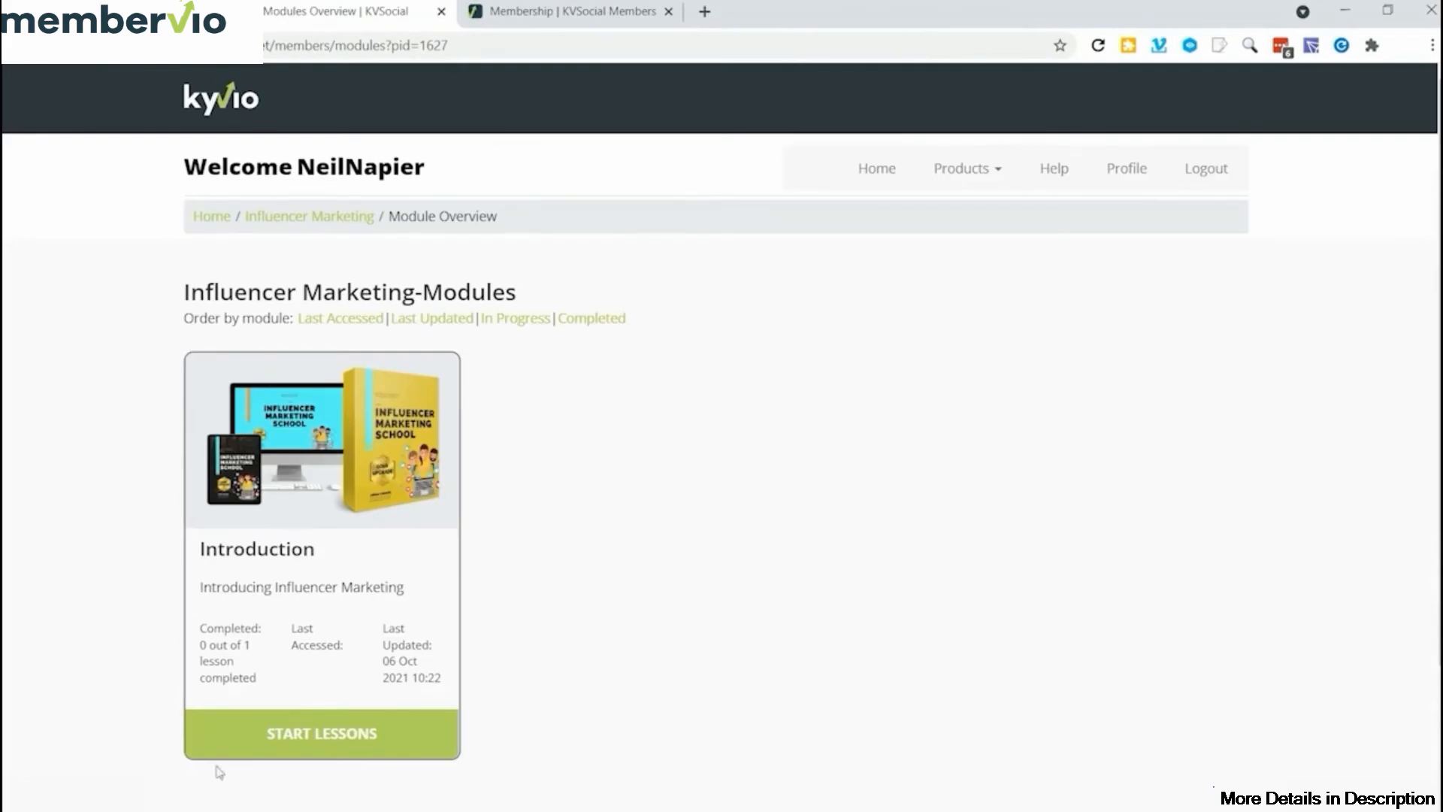
left_click(325, 732)
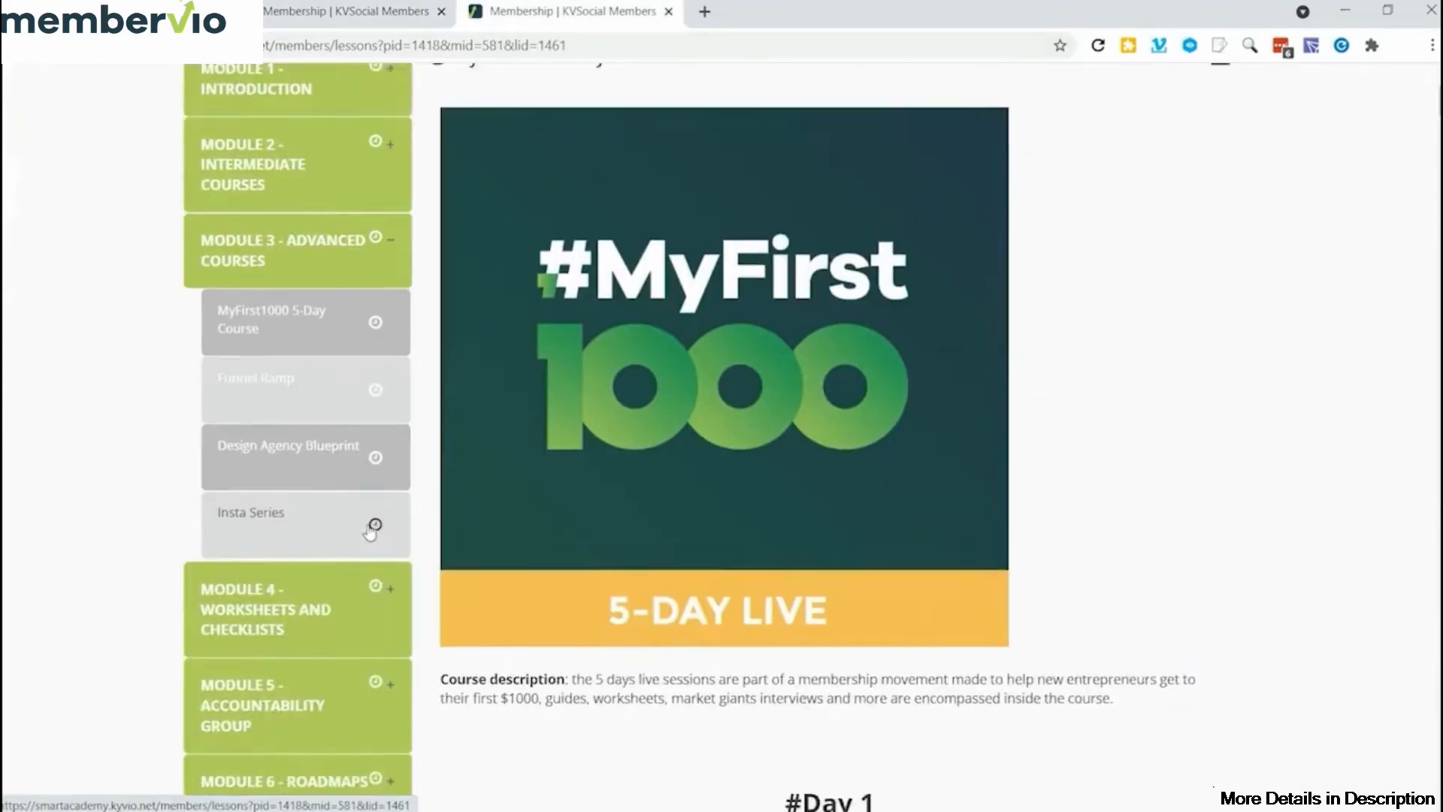
- View the "Building a Sales Funnel from Scratch" lesson under Module 4 - Worksheets and Checklists in the Smart Academy member area
scroll(244, 475, "down", 2)
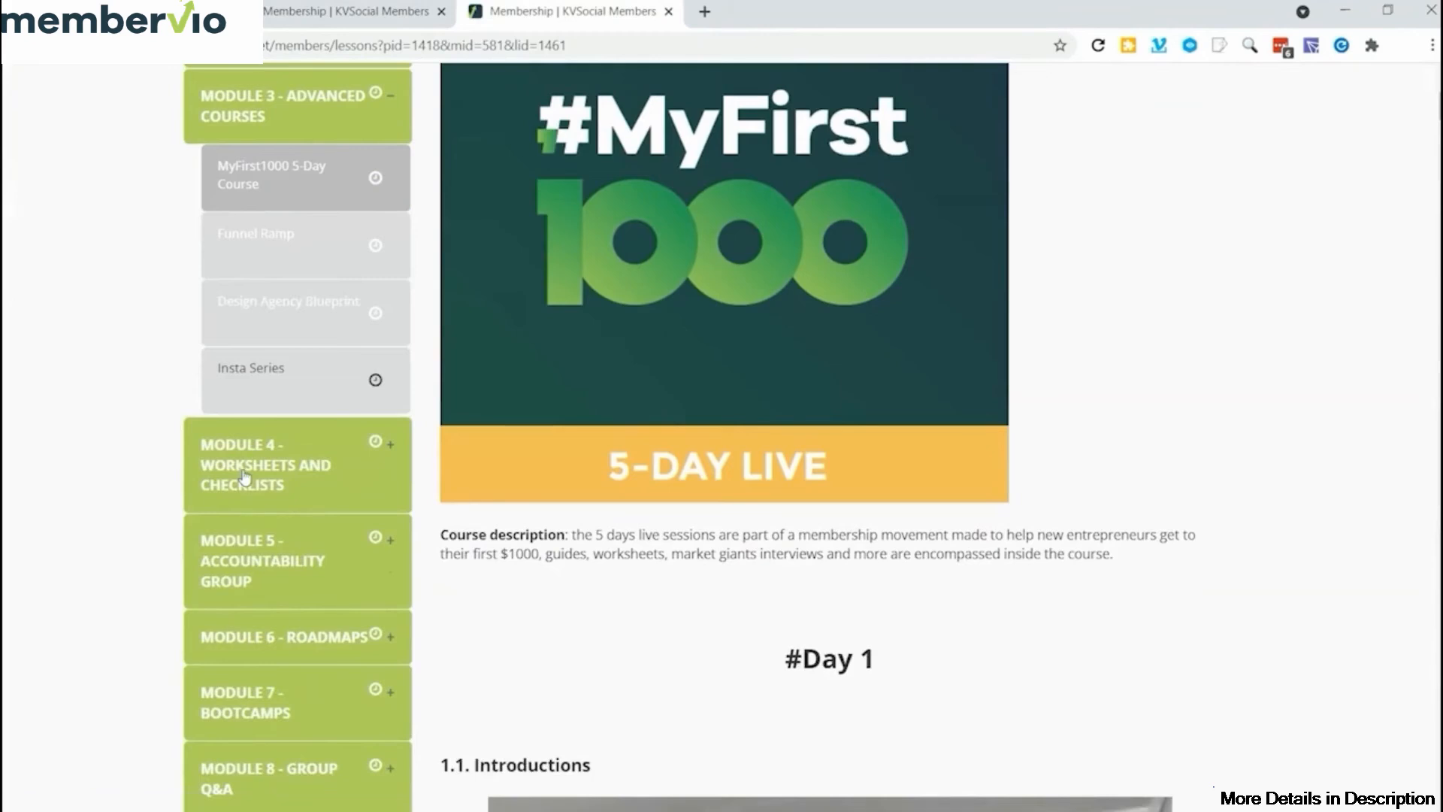
left_click(245, 476)
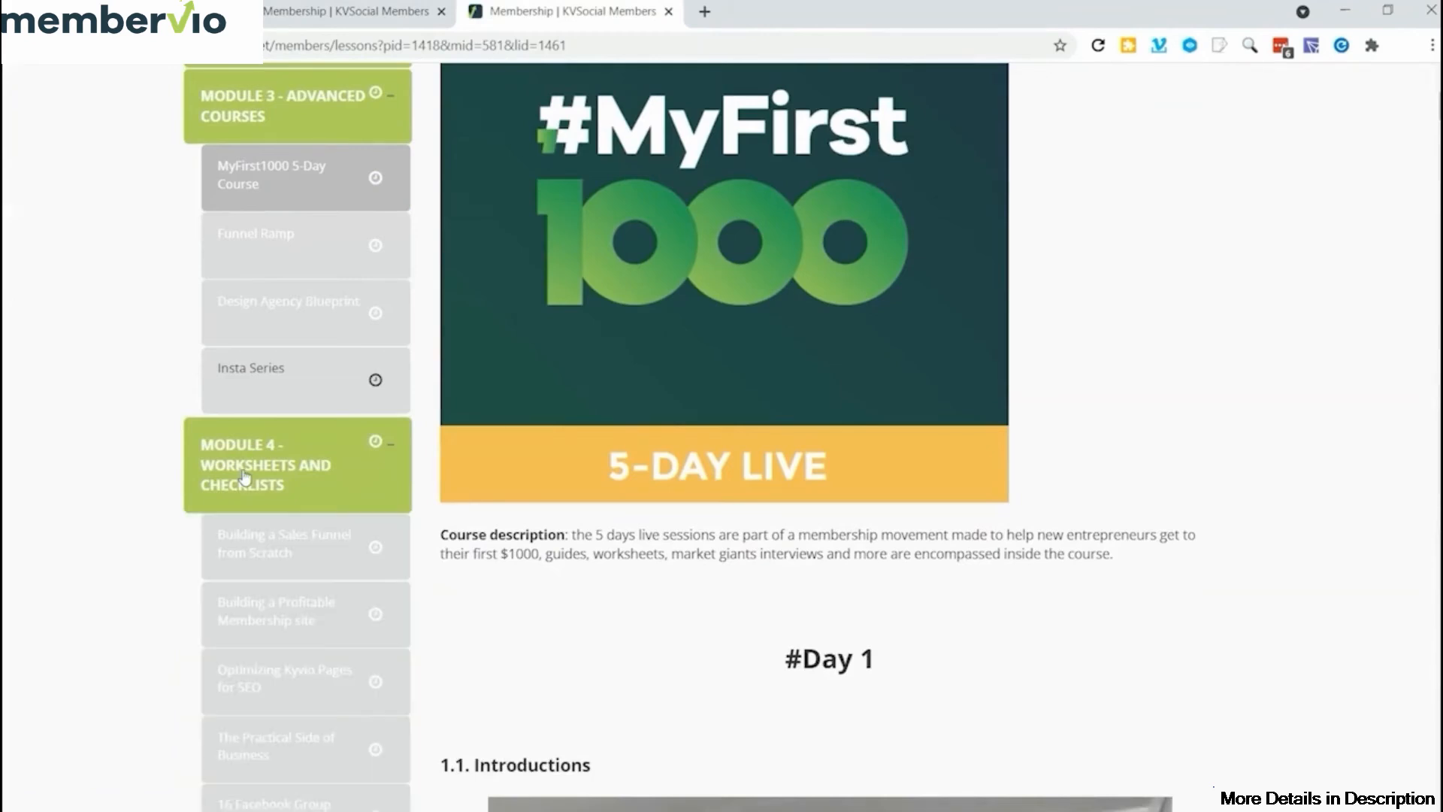
scroll(244, 476, "down", 2)
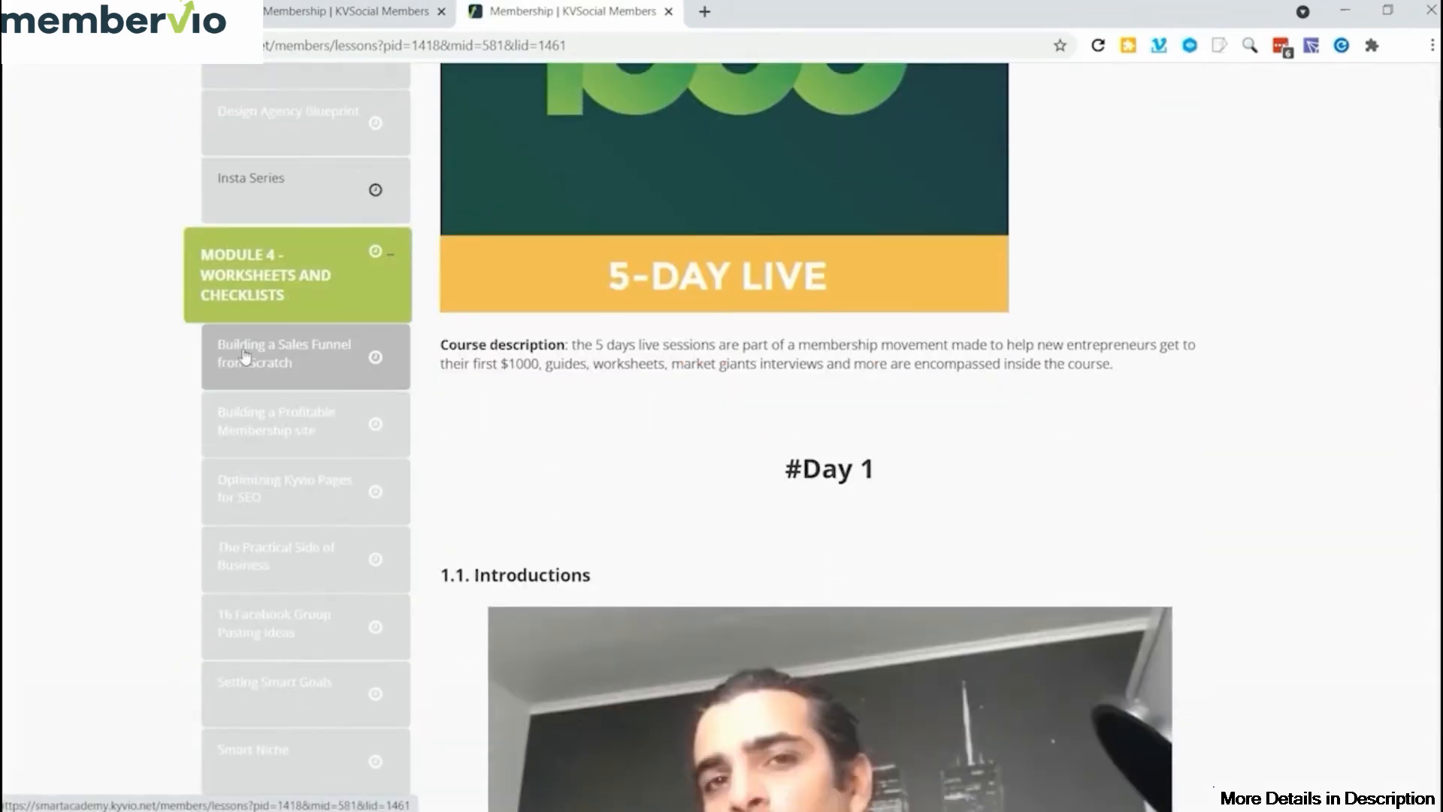
left_click(289, 353)
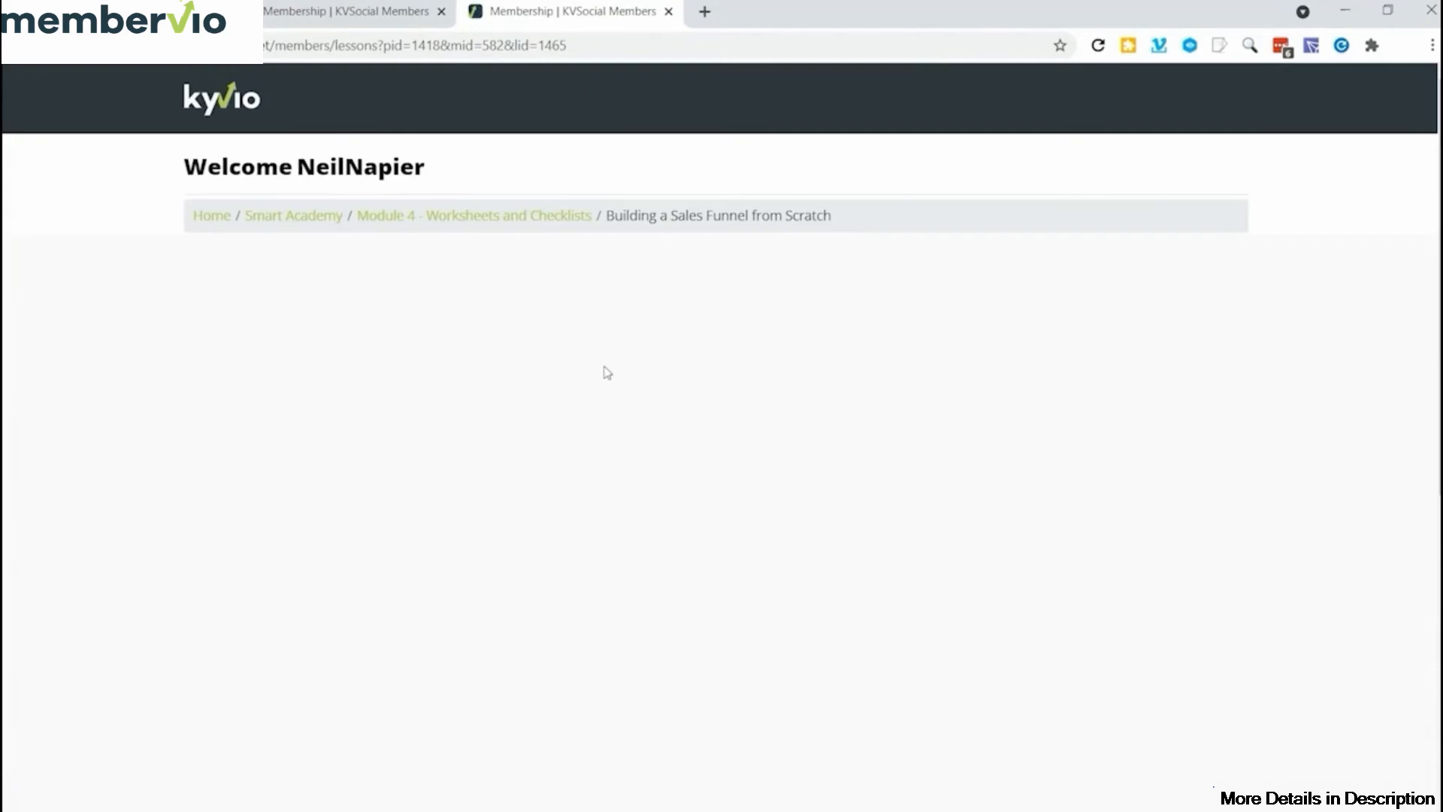
scroll(462, 305, "down", 3)
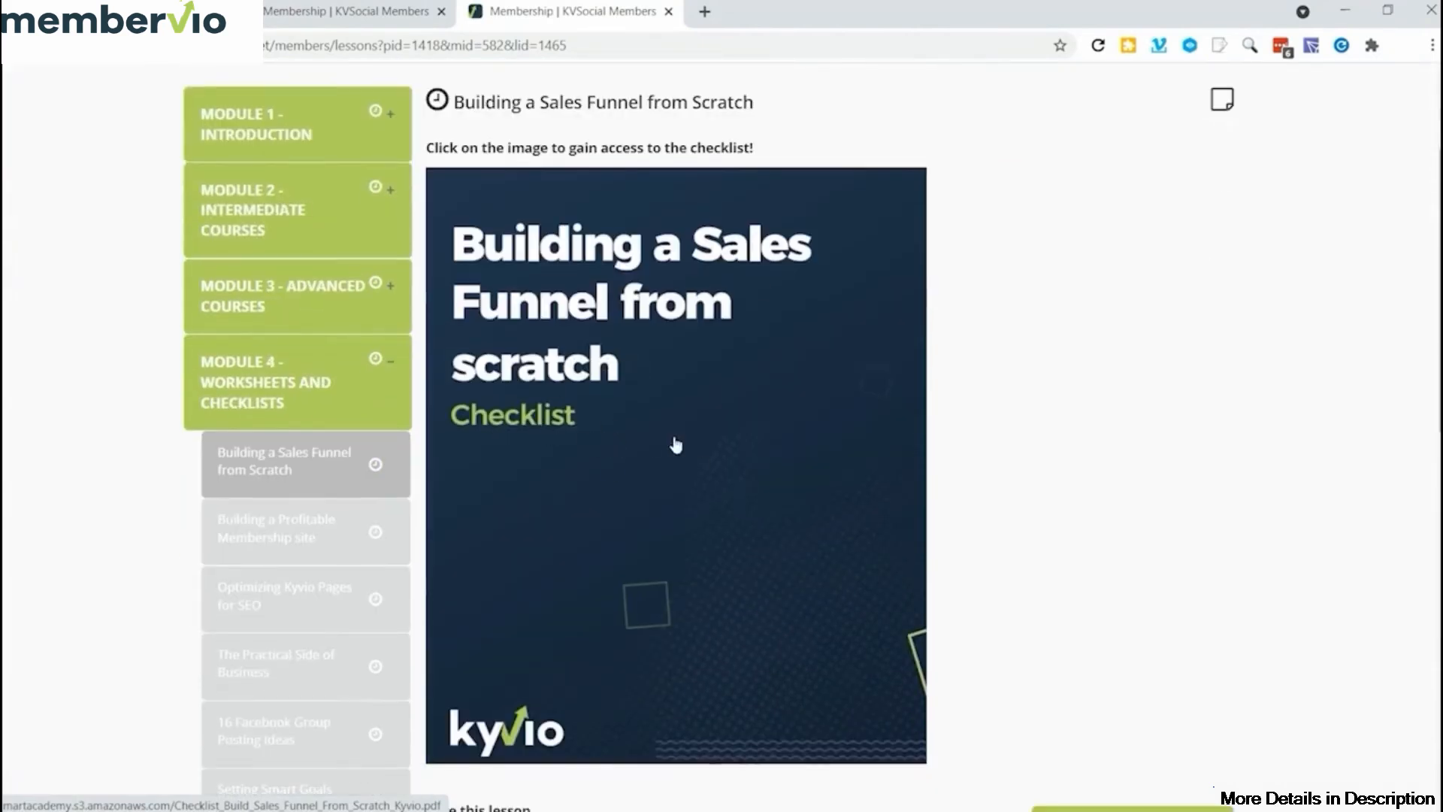
- Open the sales funnel checklist PDF from the lesson and look through its pages
left_click(710, 446)
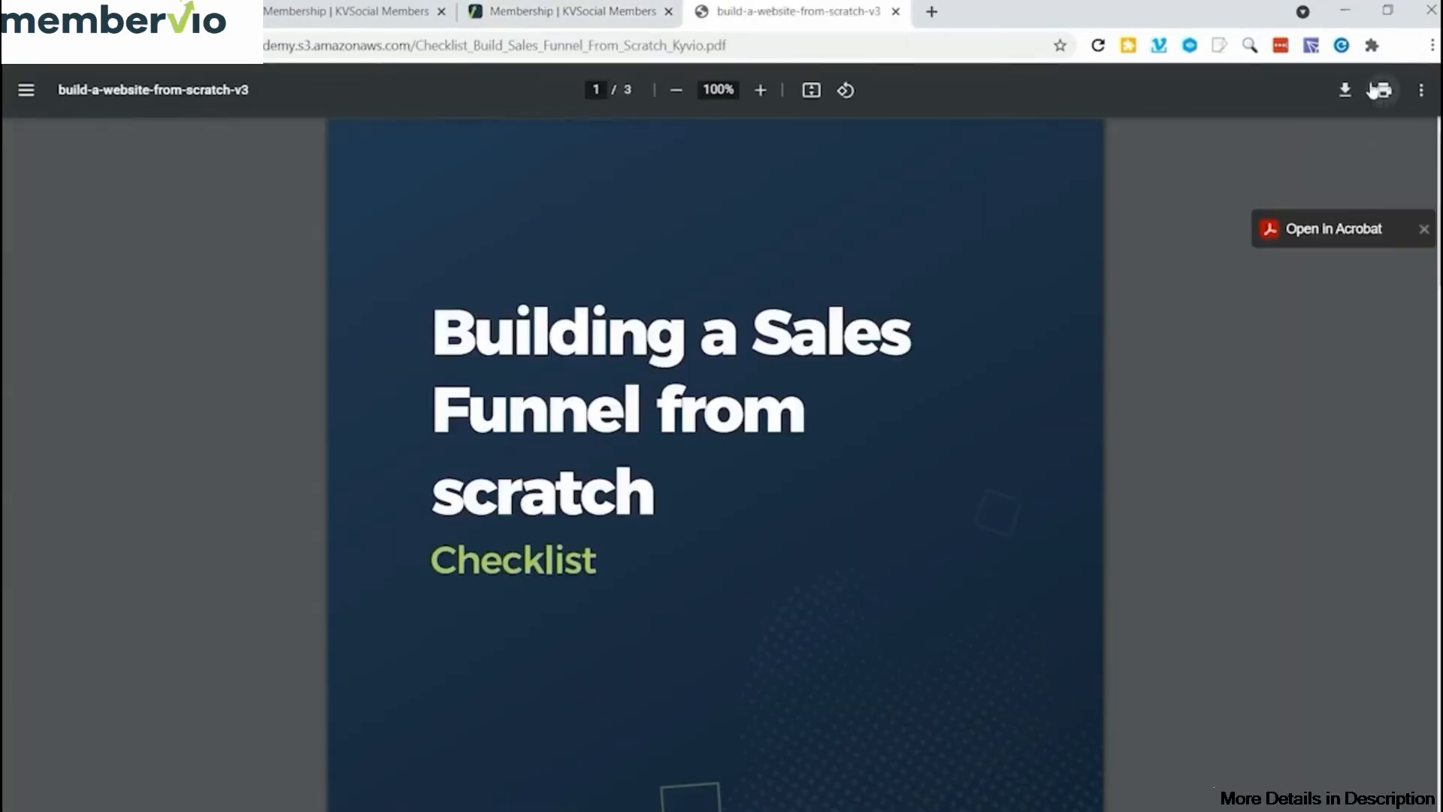
scroll(744, 545, "down", 15)
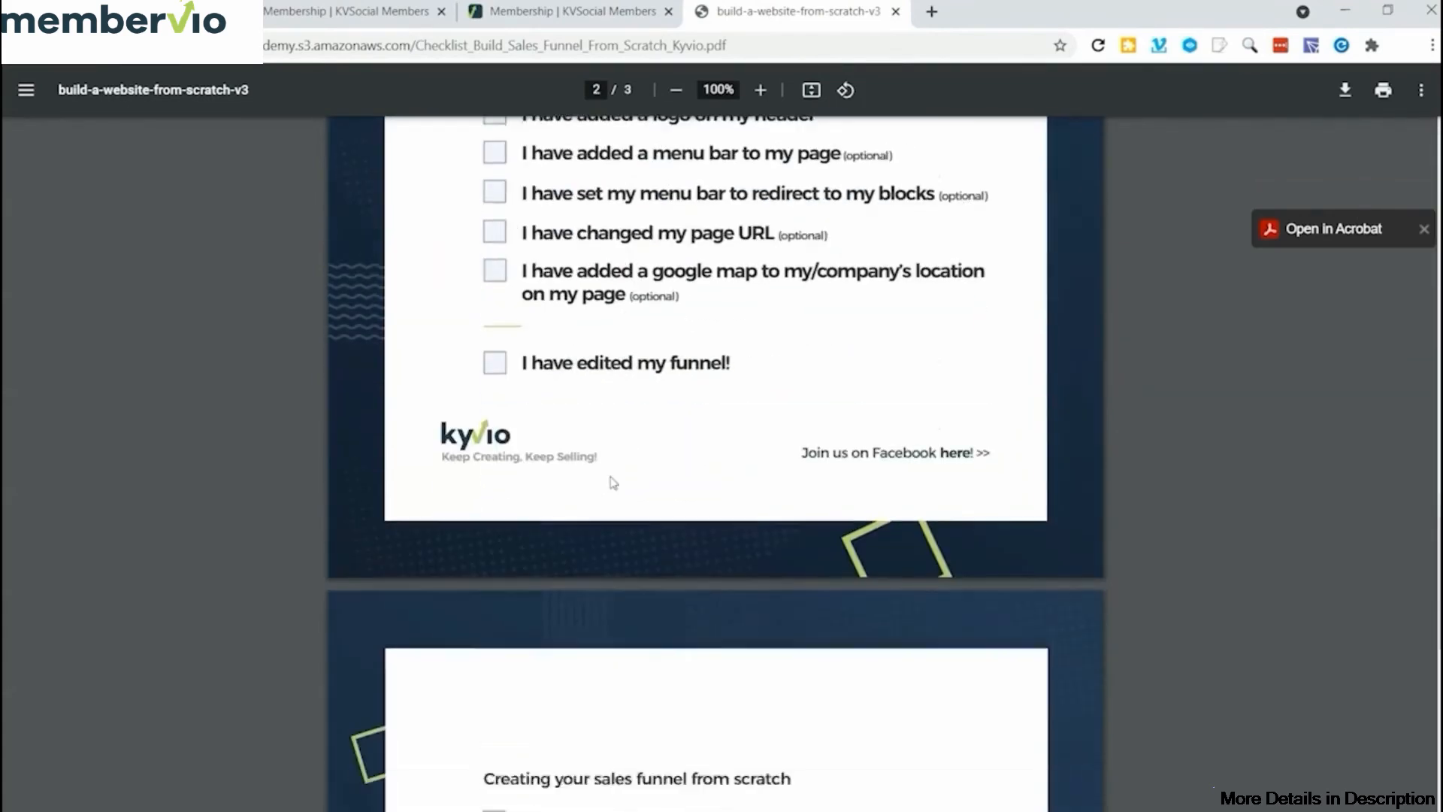
scroll(613, 482, "down", 12)
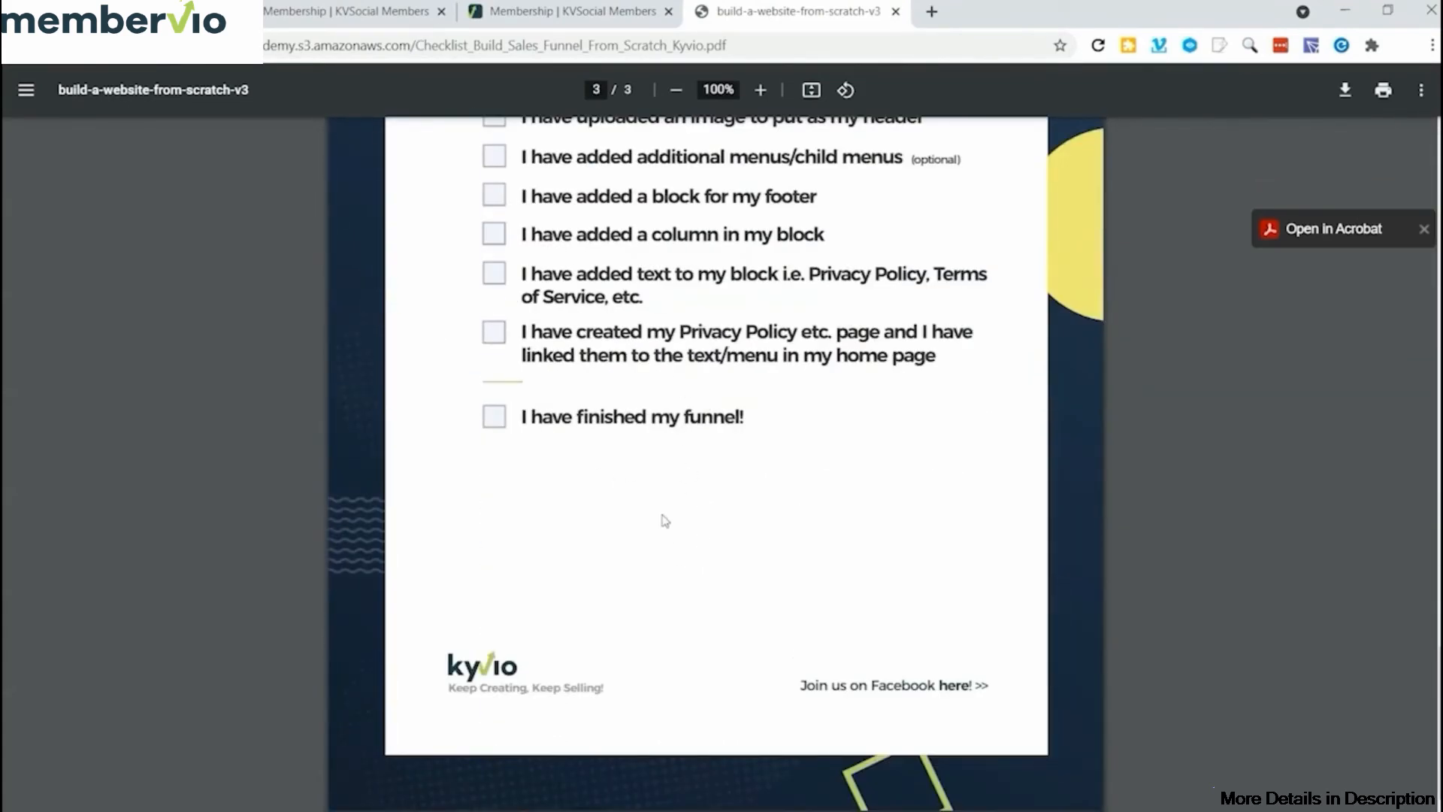
scroll(661, 520, "up", 6)
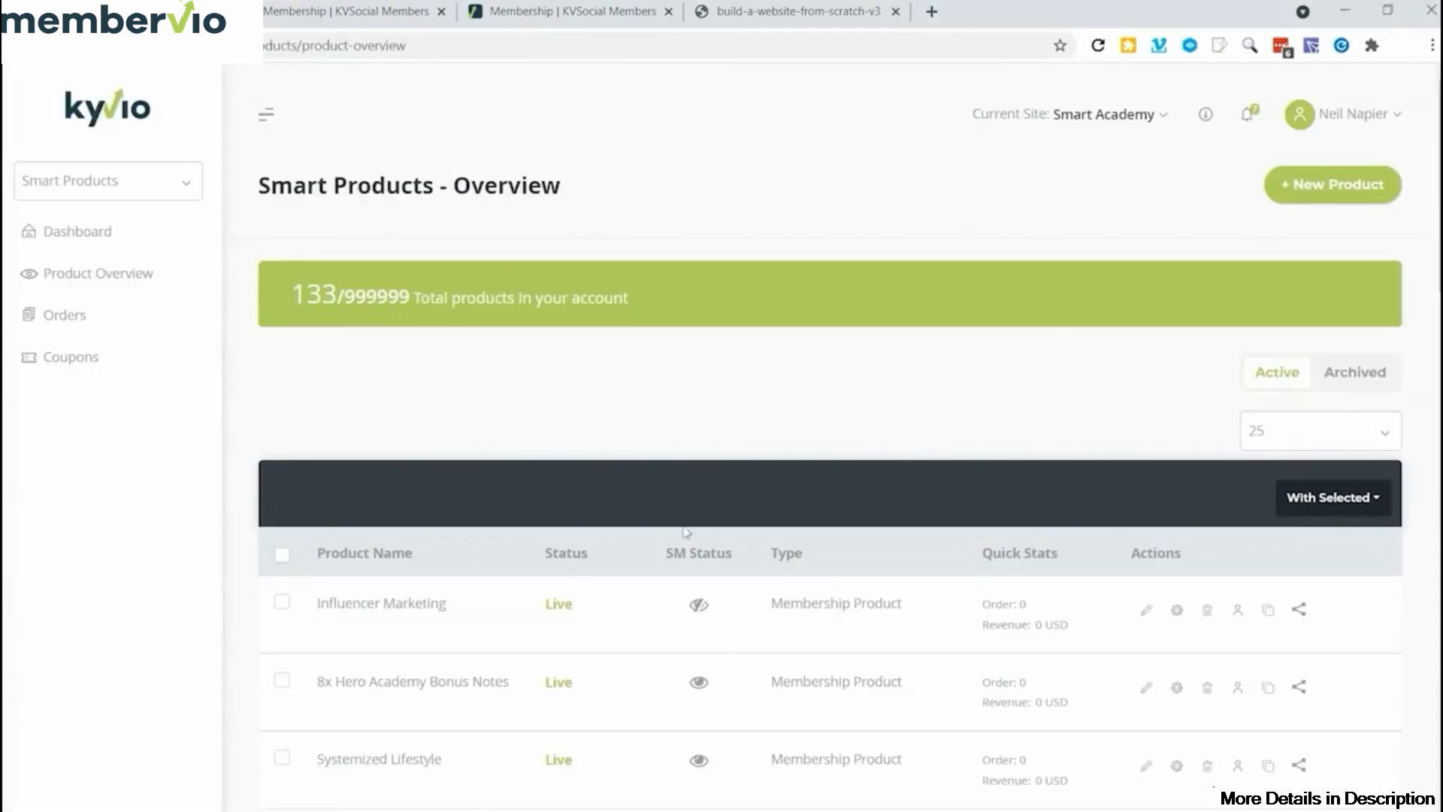
- Draft an action on the Influencer Marketing product for customers who Purchased the Free price variant, check the available follow-up actions and close without saving
left_click(1179, 613)
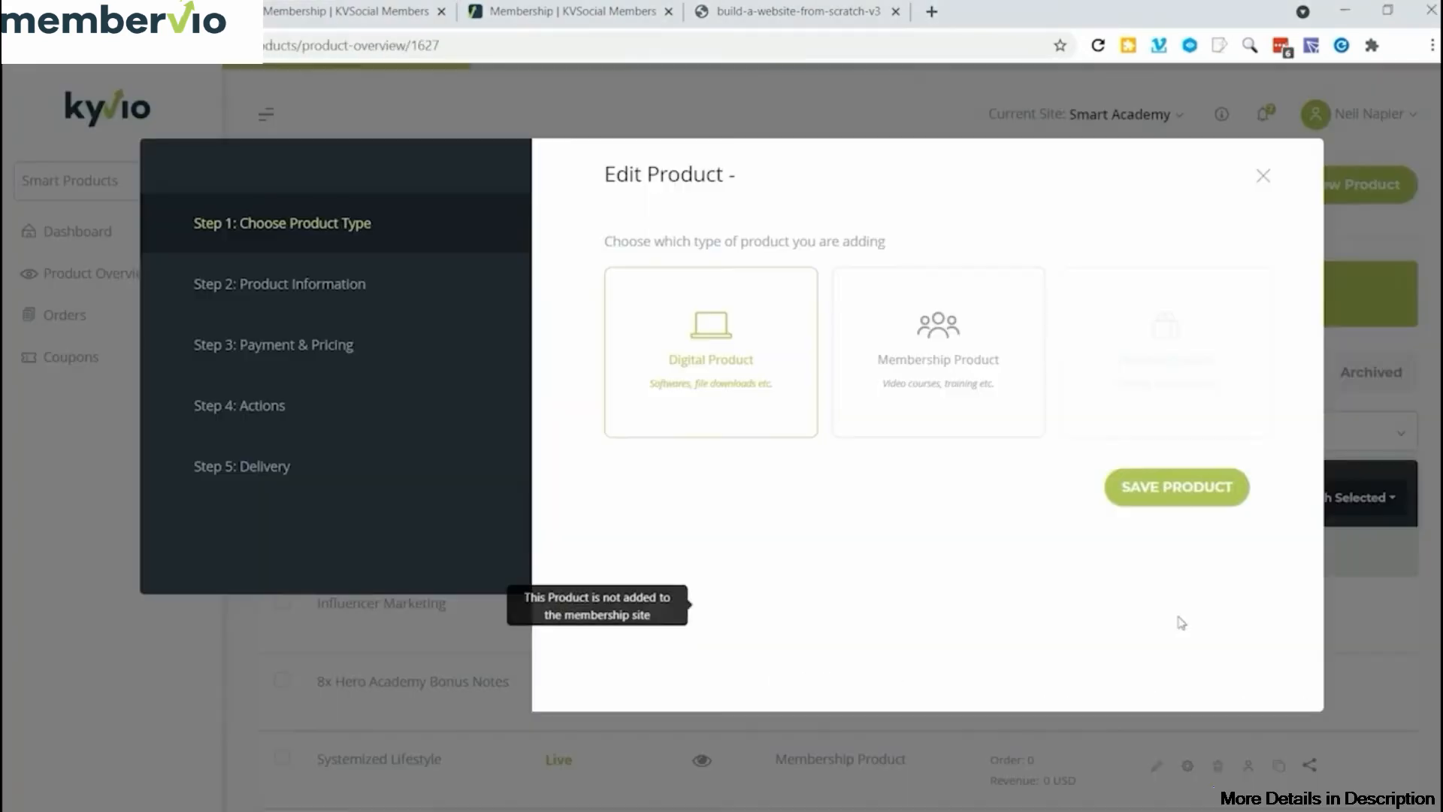
left_click(970, 381)
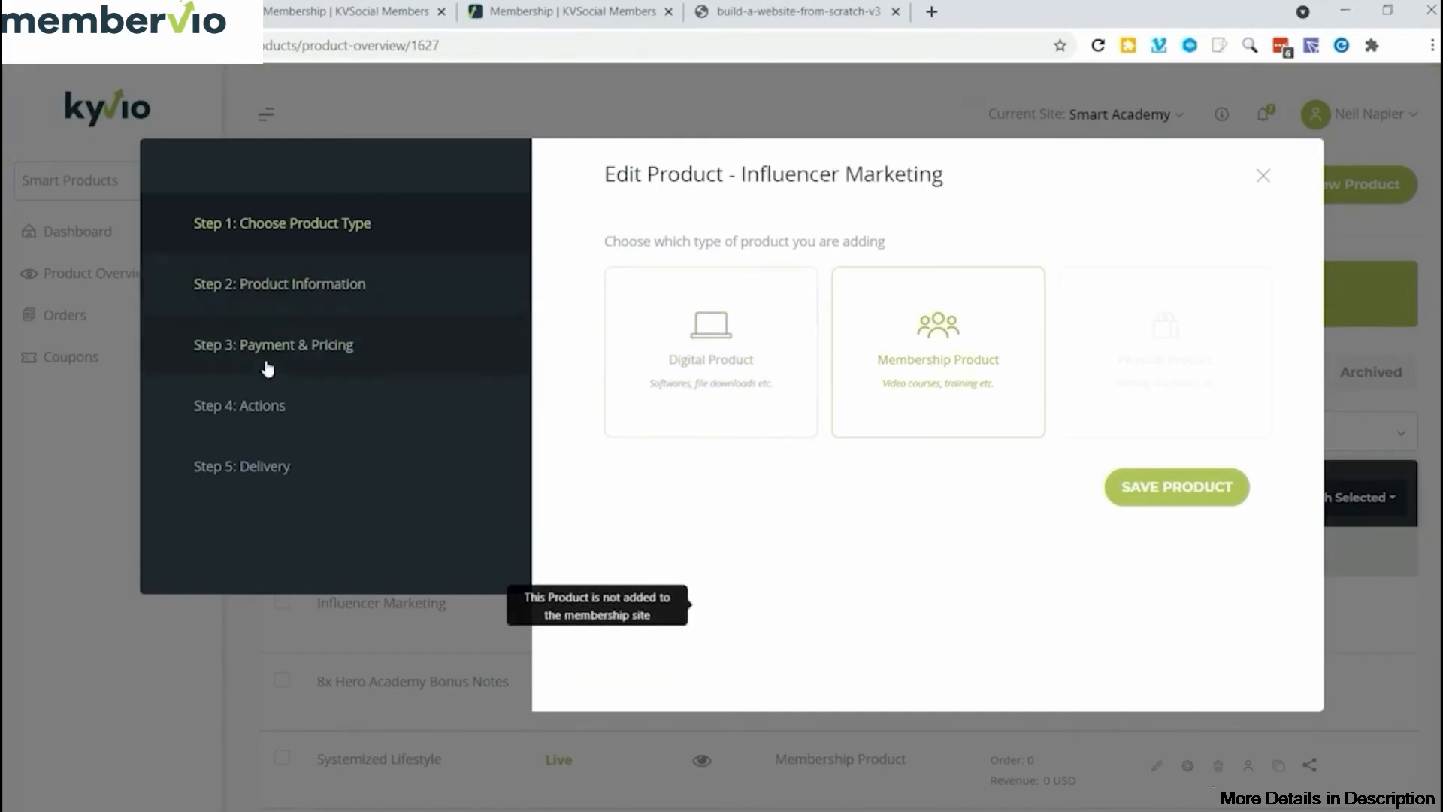
left_click(260, 404)
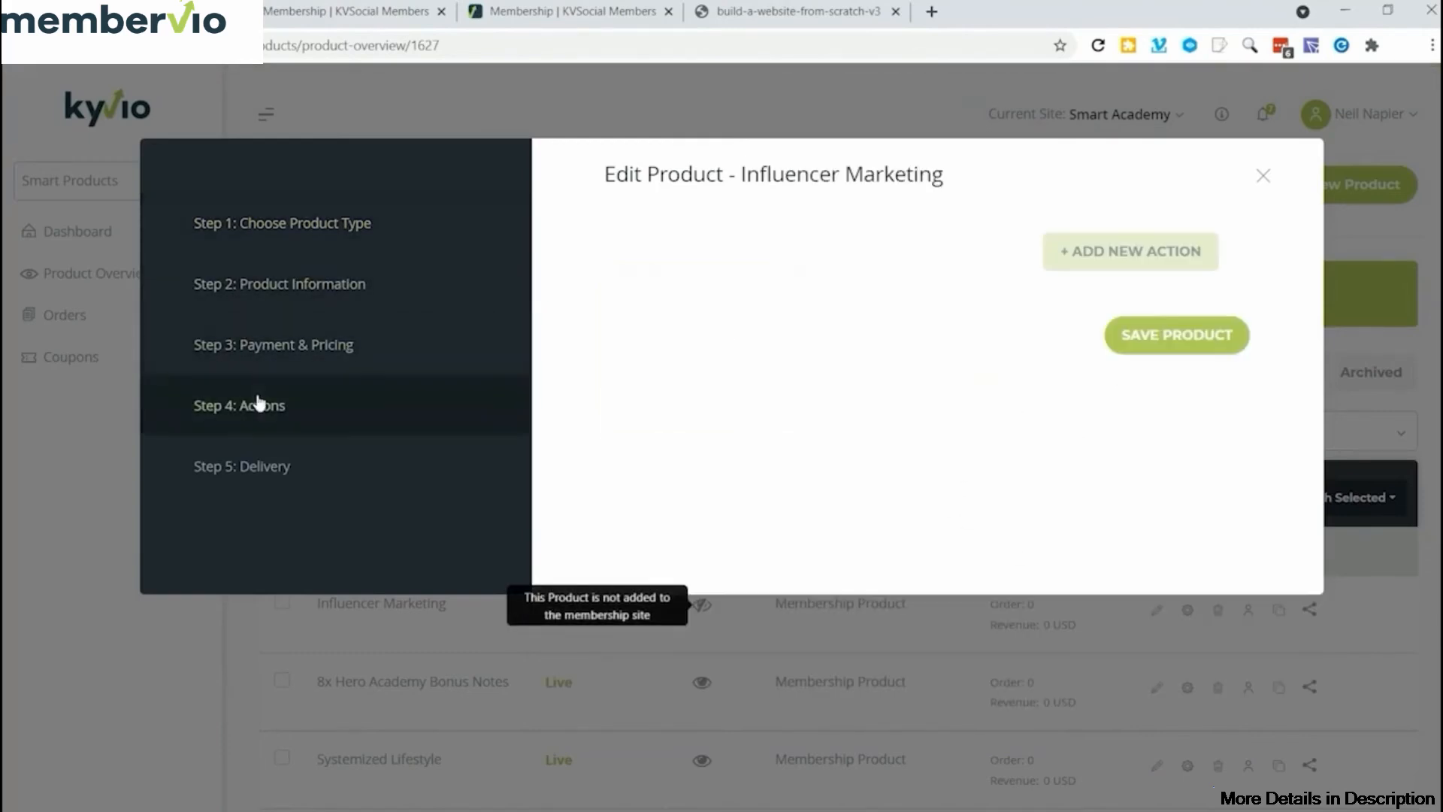
left_click(1111, 255)
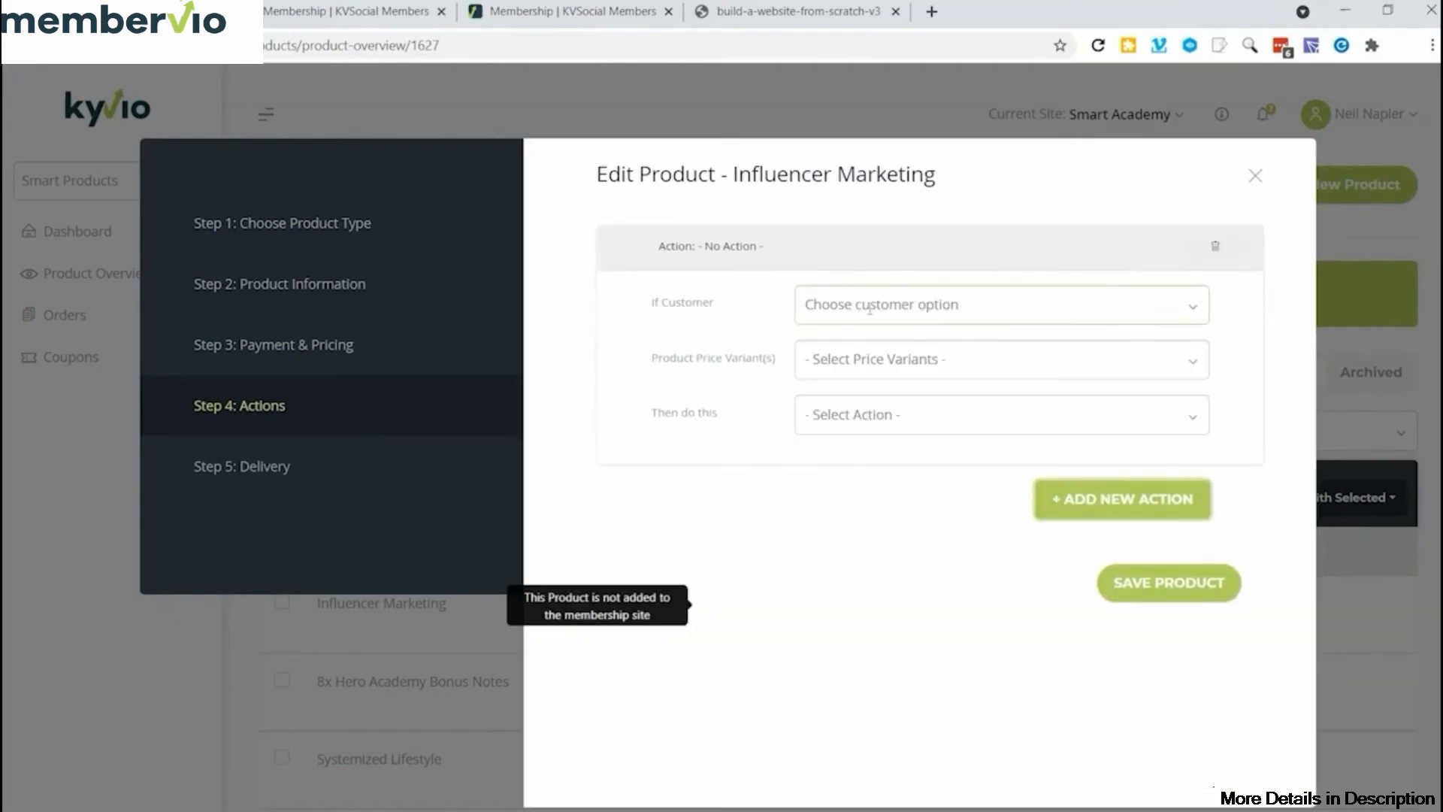
left_click(954, 307)
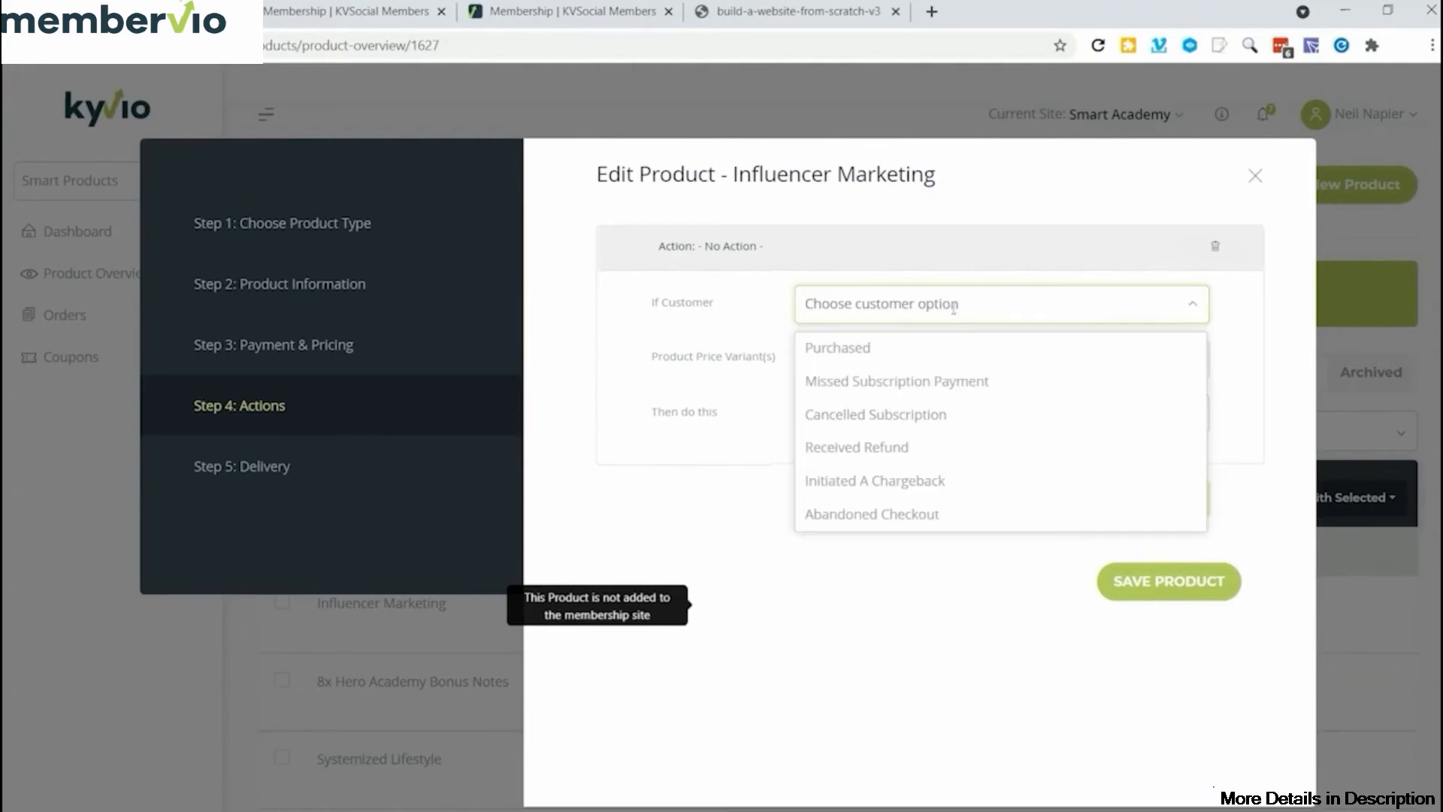
left_click(916, 353)
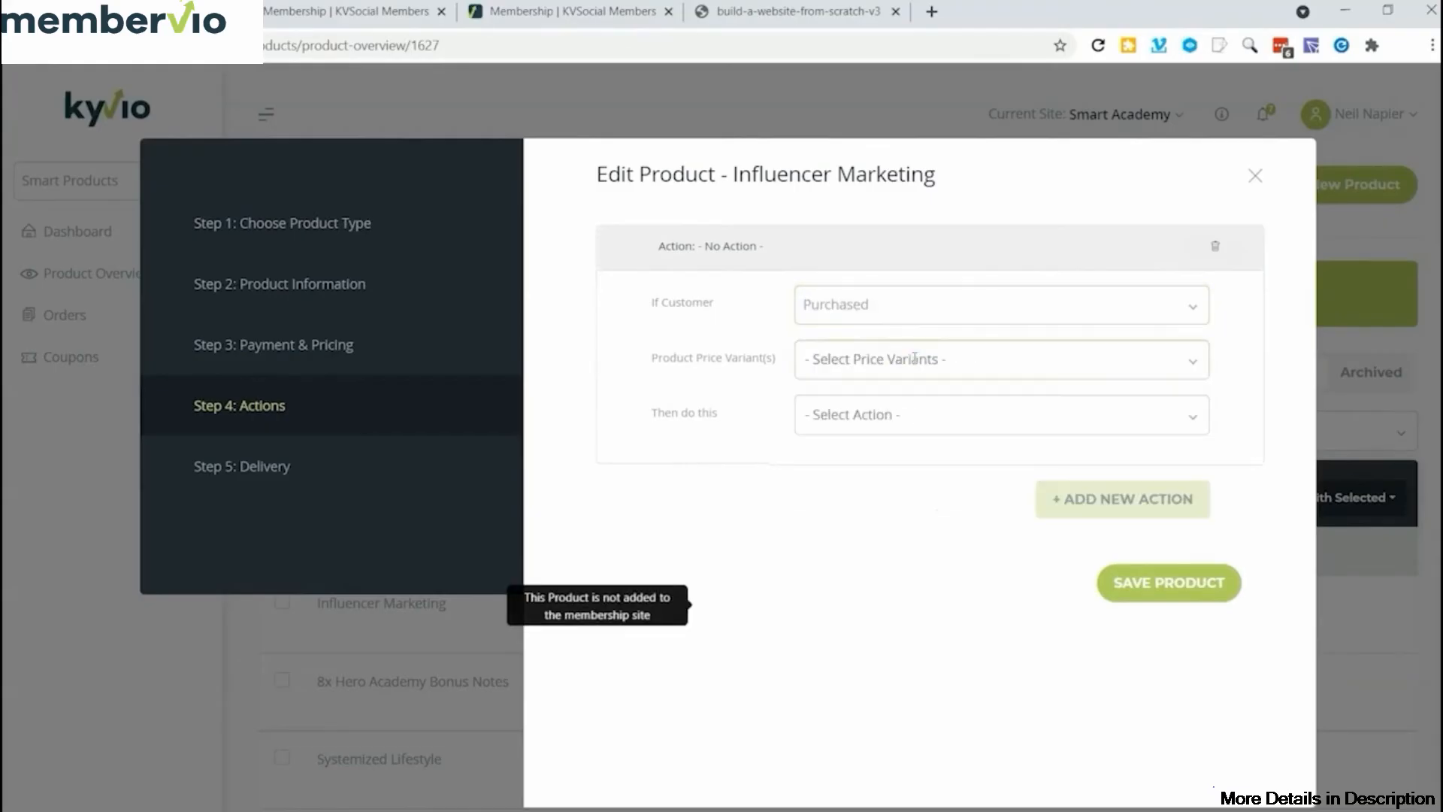
left_click(855, 358)
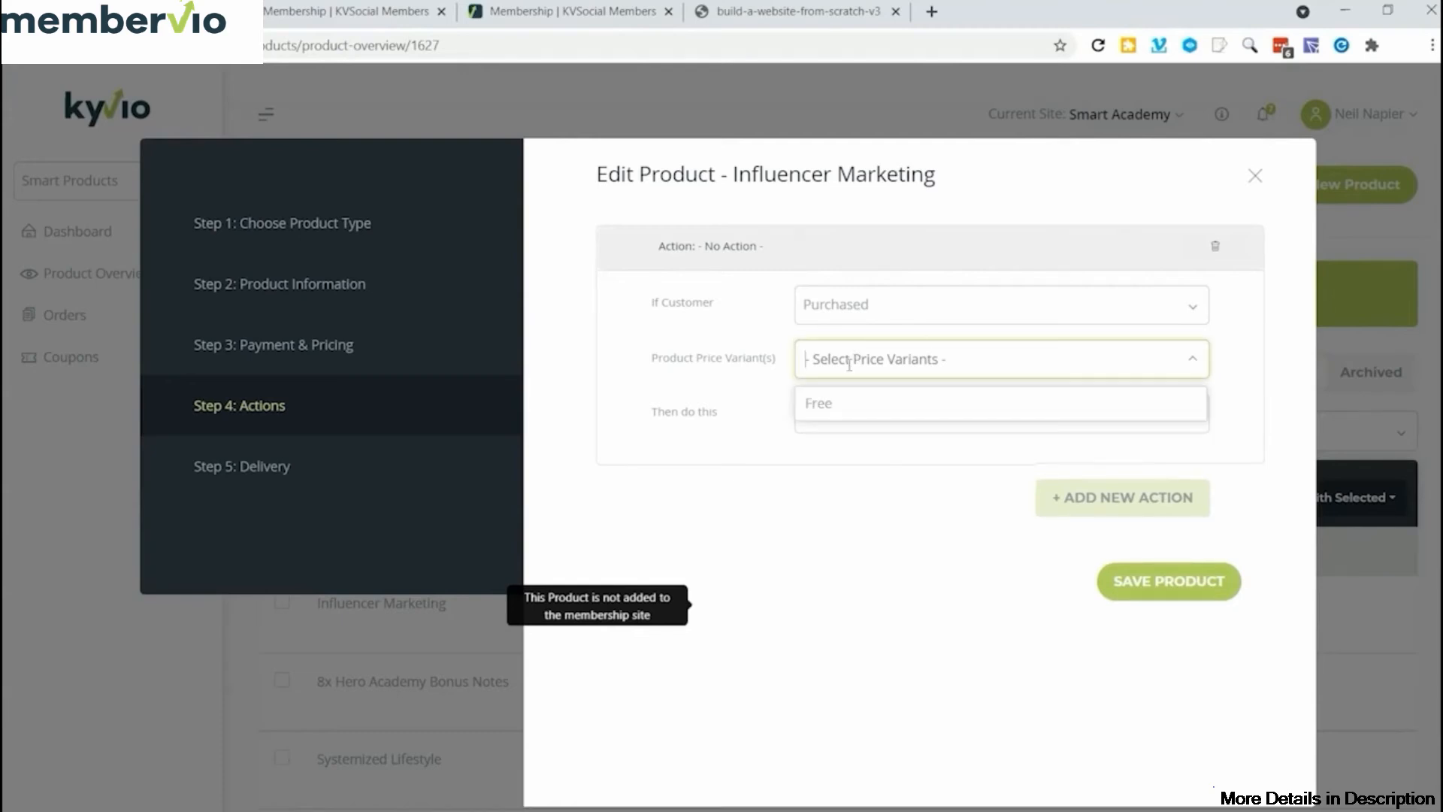
left_click(839, 406)
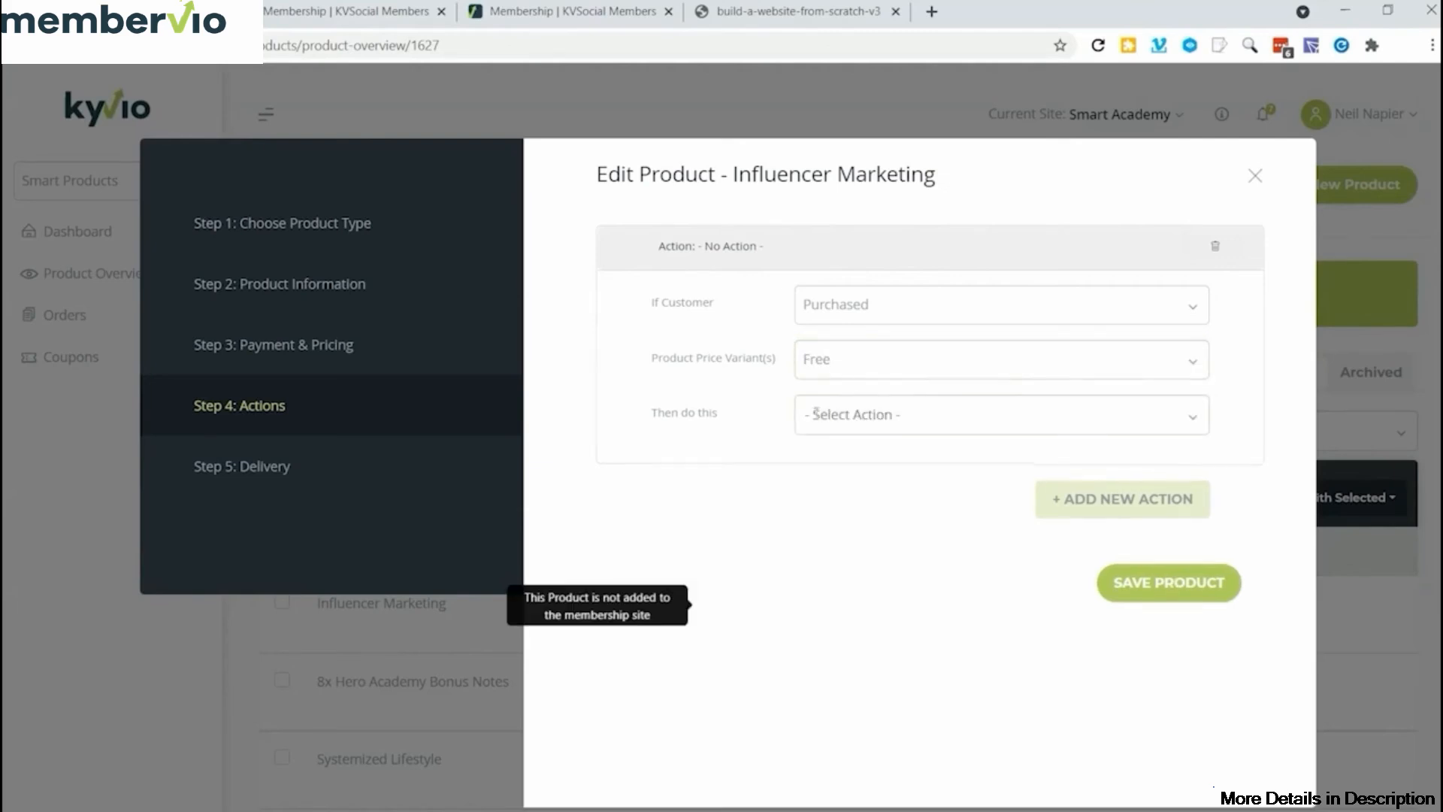
left_click(863, 419)
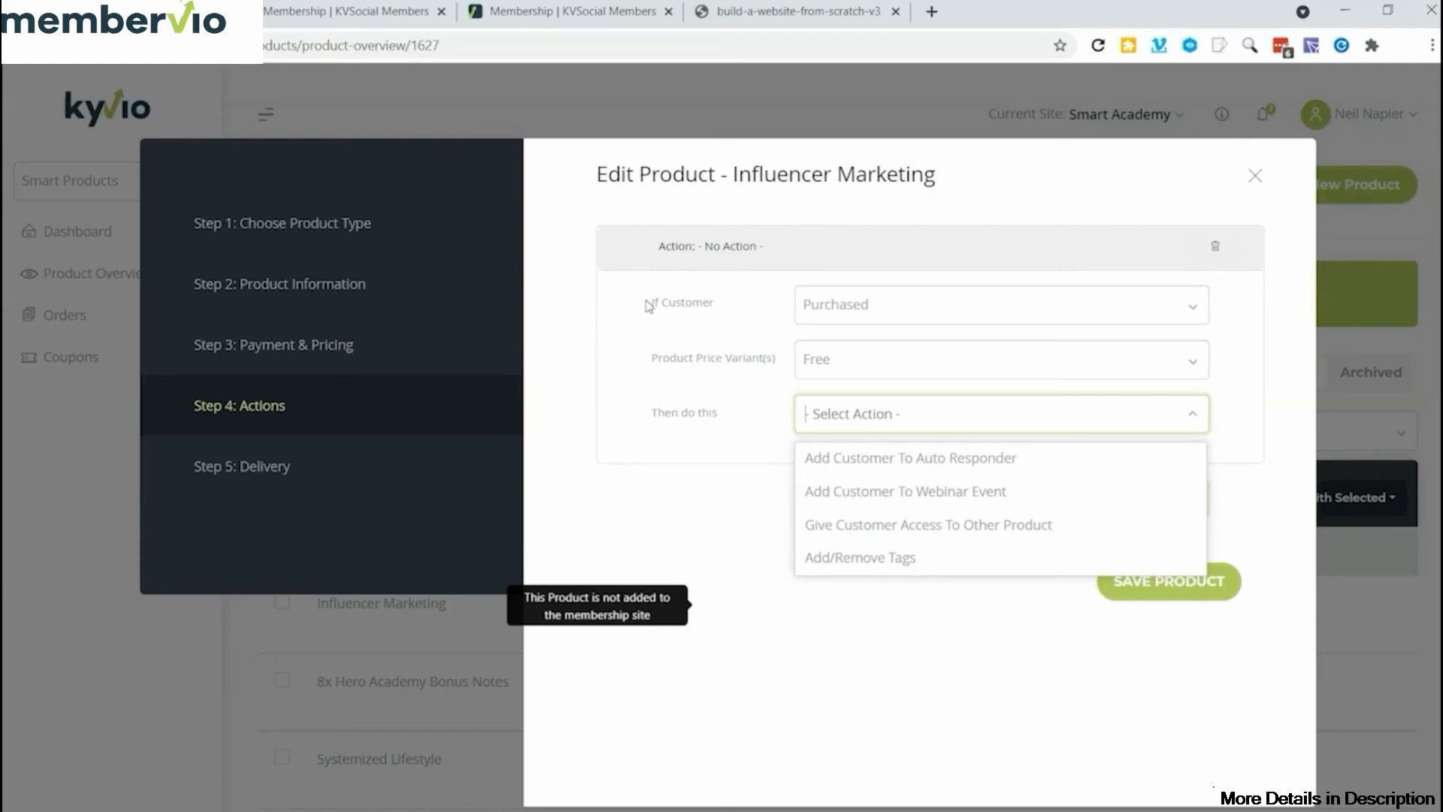
left_click(1255, 178)
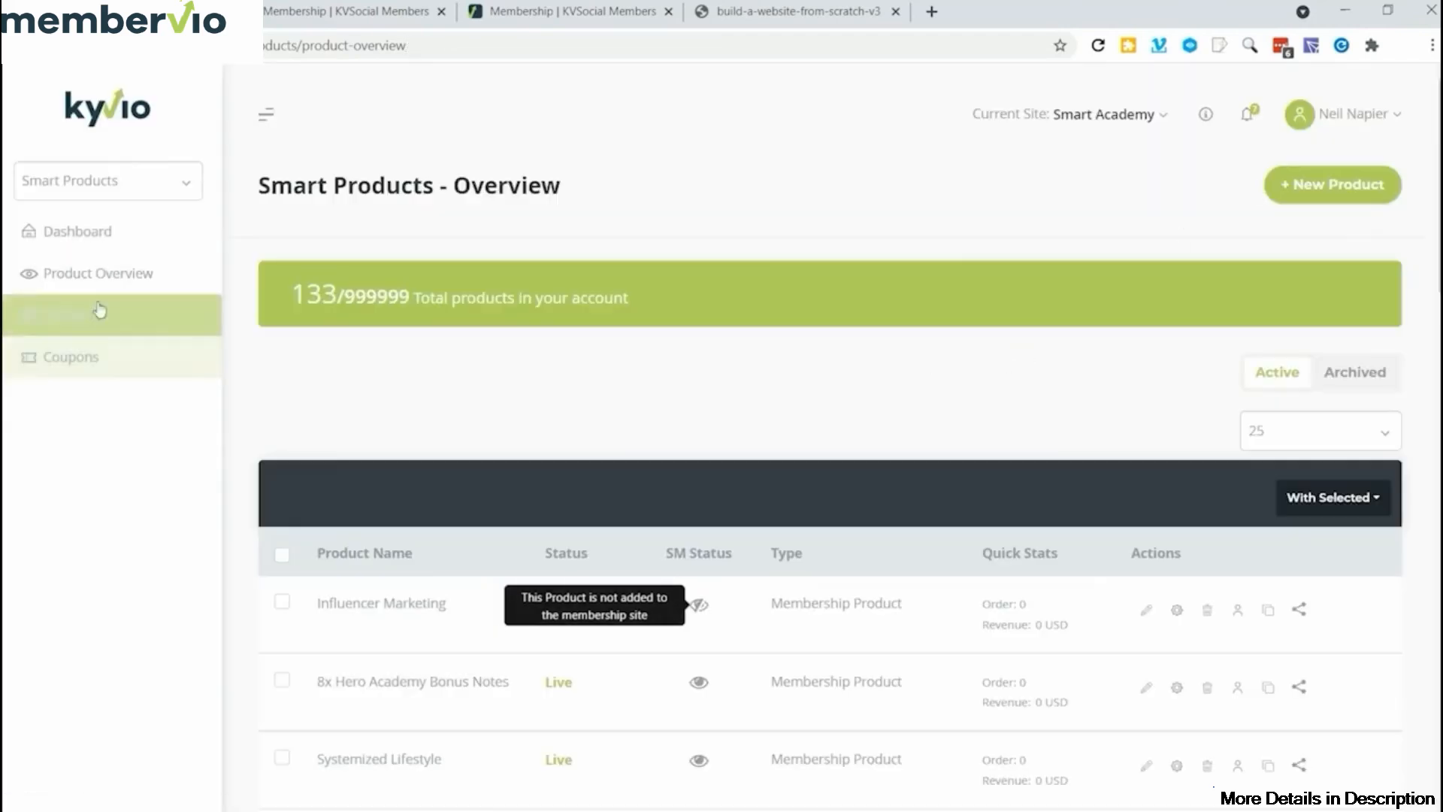
- Check the Smart Products orders list and its filters, and open the coupons list
left_click(70, 329)
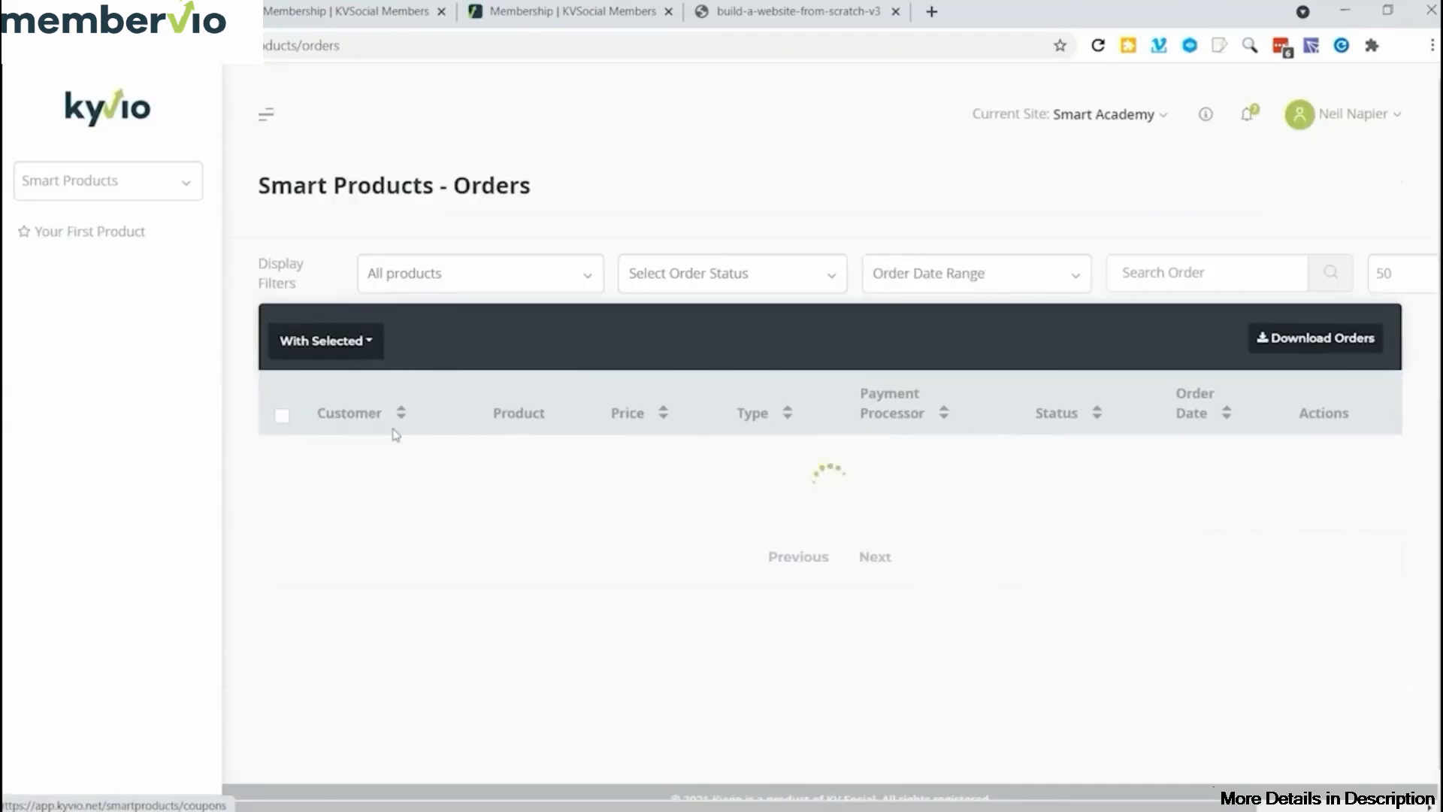
scroll(538, 381, "down", 1)
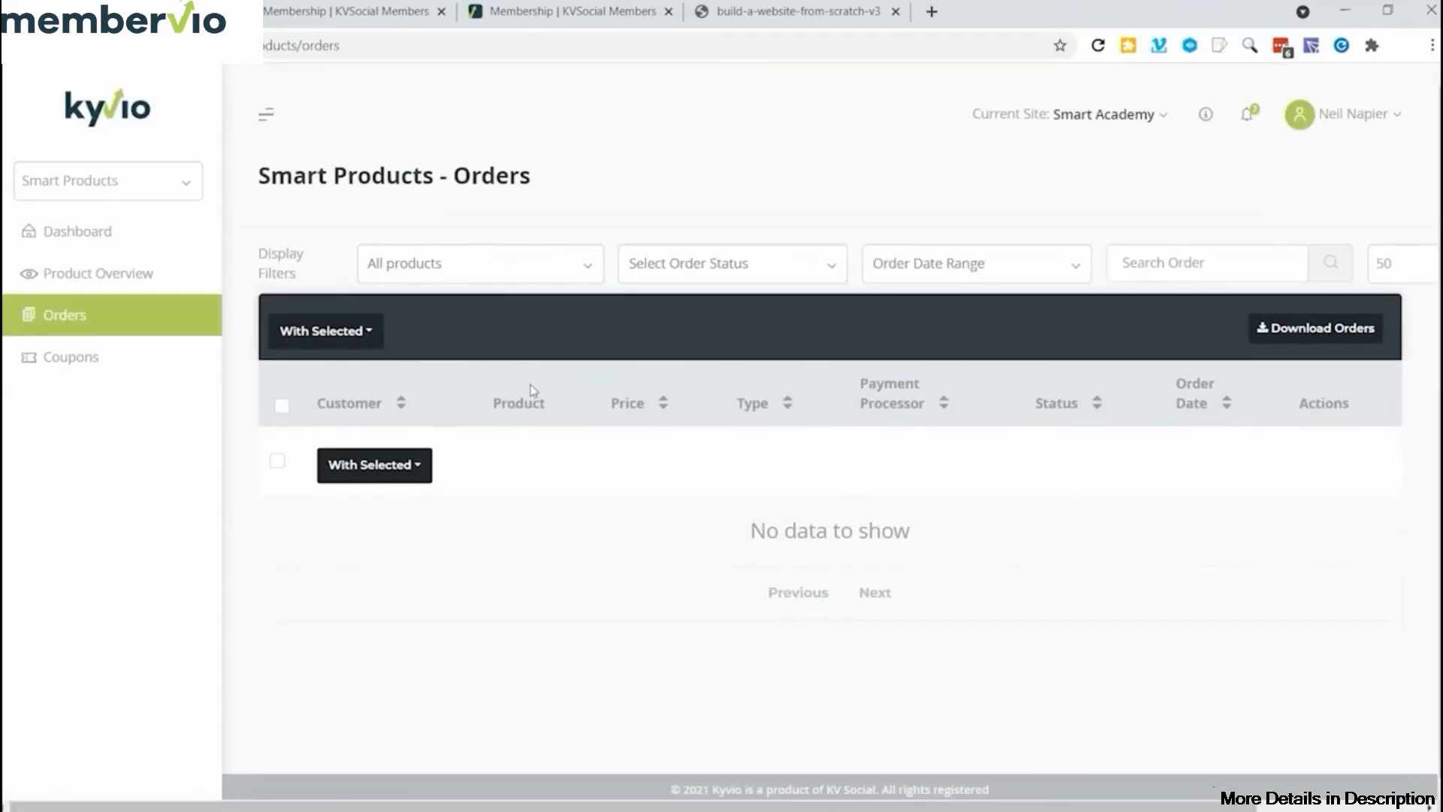
left_click(77, 356)
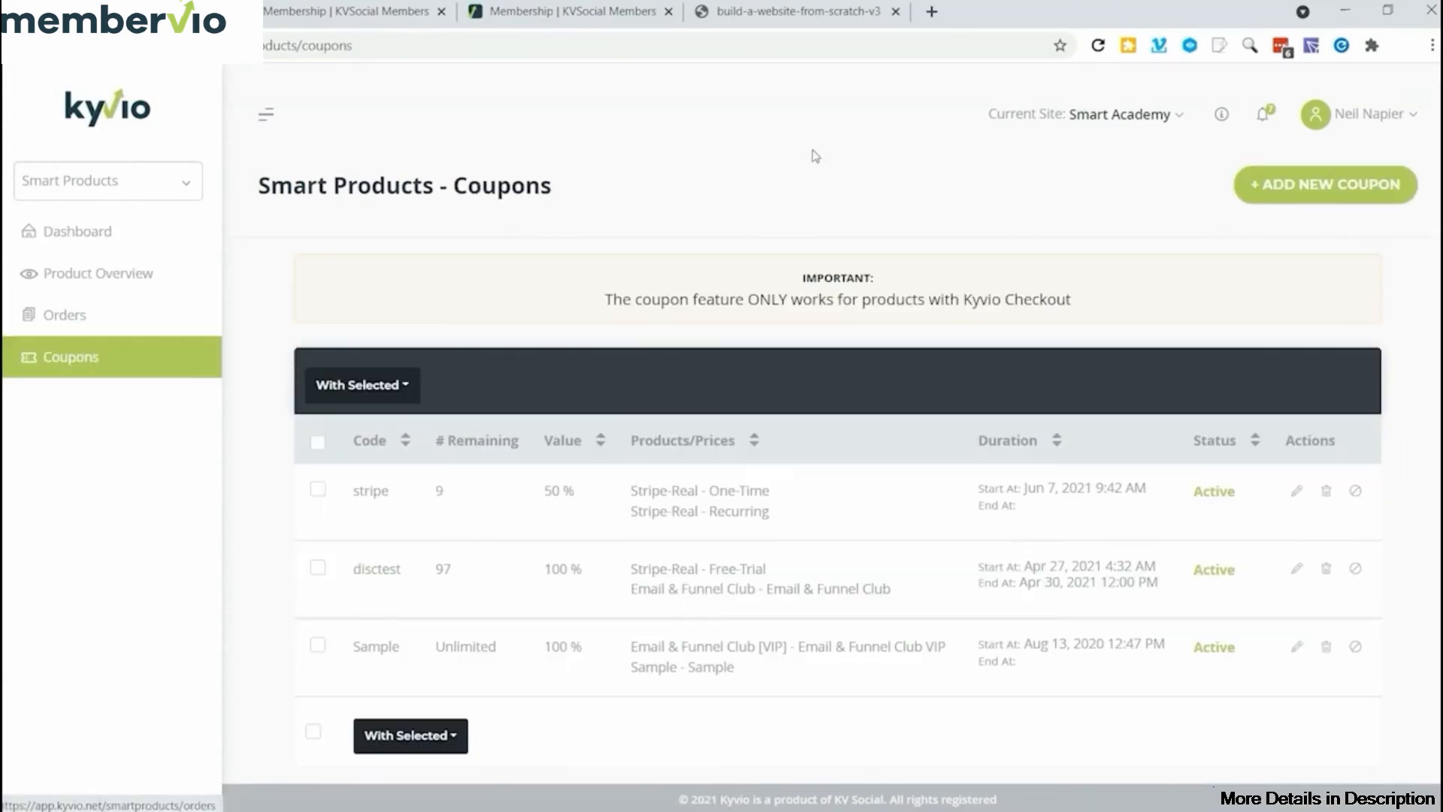
- Fill in a new coupon with code "Demo" and a 10 percent discount, applied to the Free price of Influencer Marketing
left_click(1276, 181)
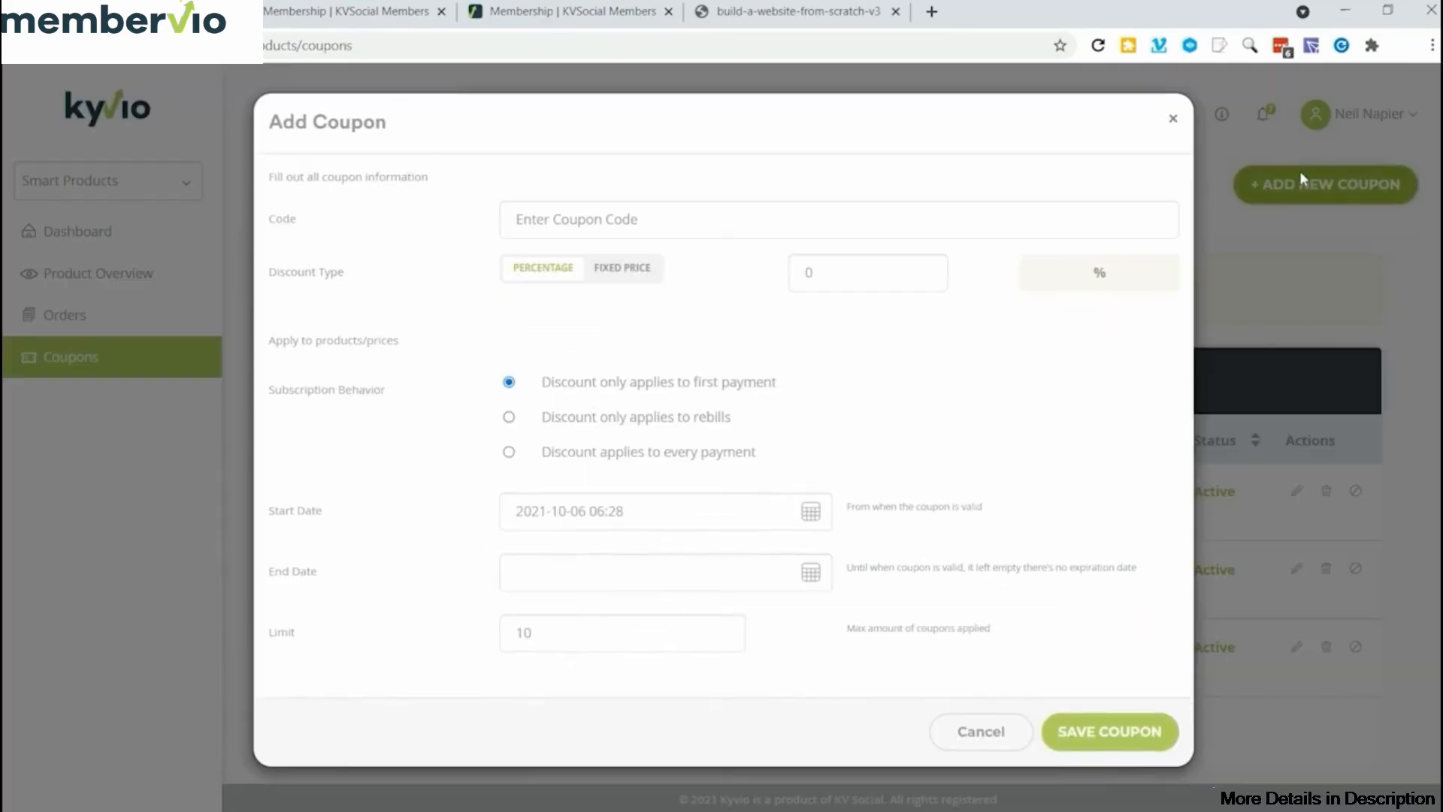
left_click(617, 218)
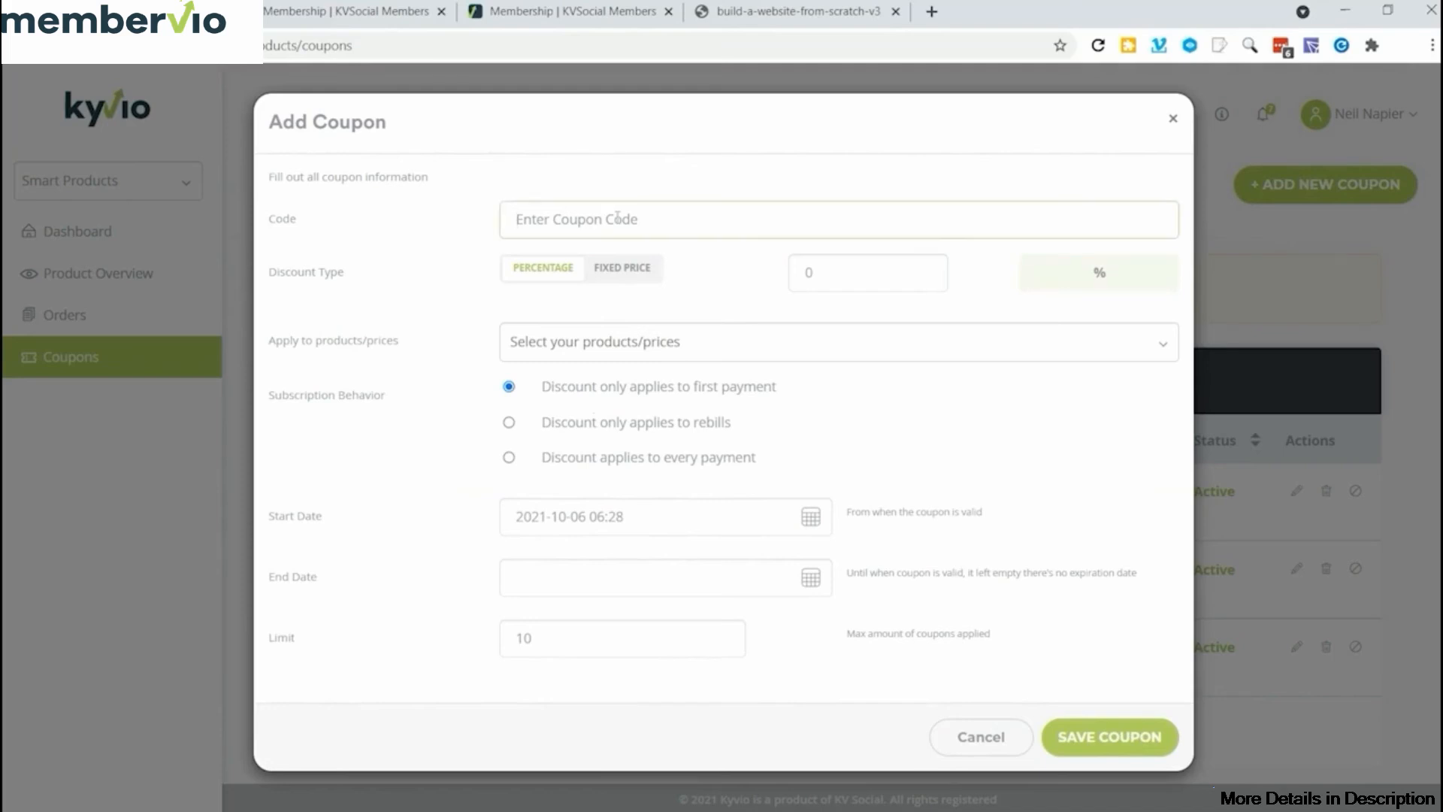
type("Demo")
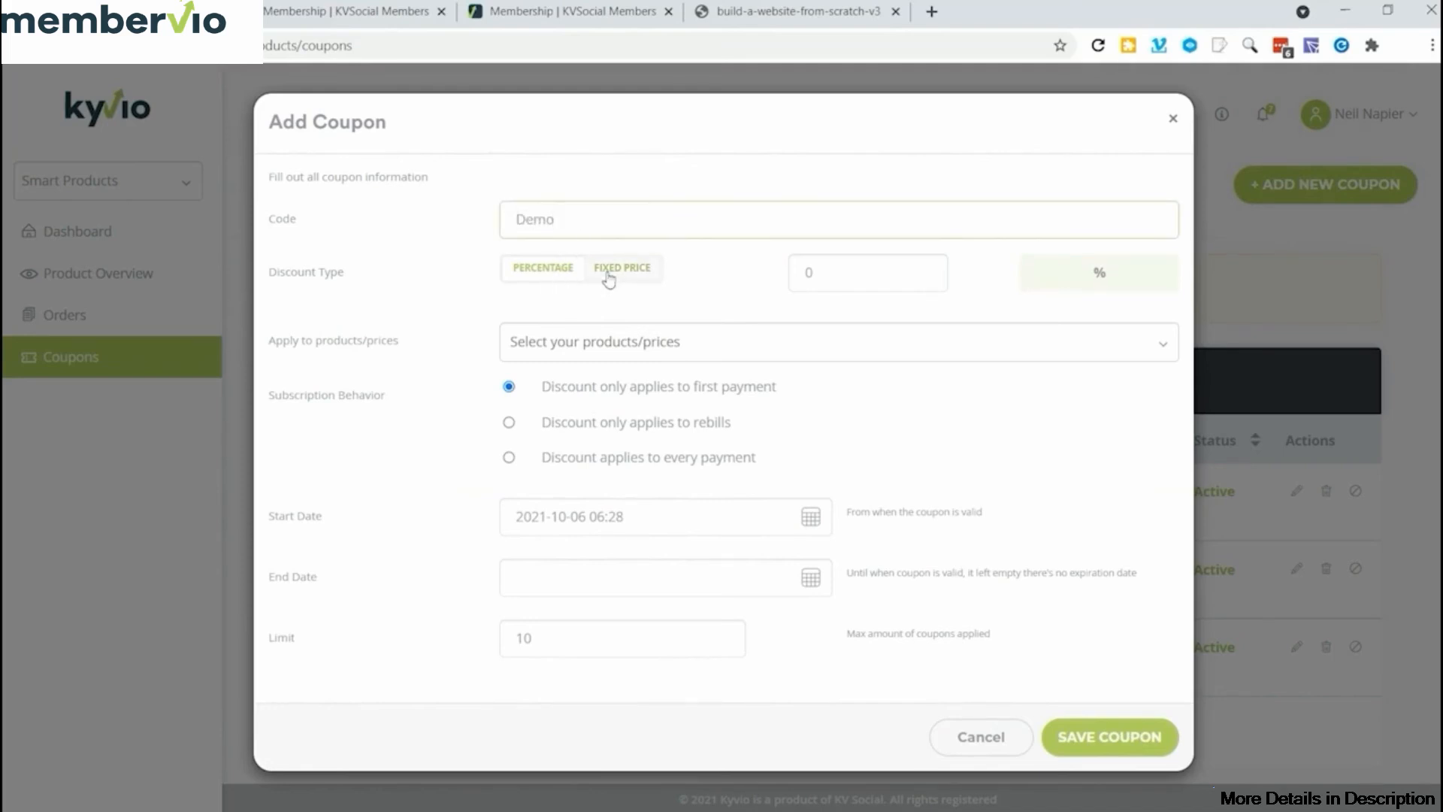
double_click(892, 272)
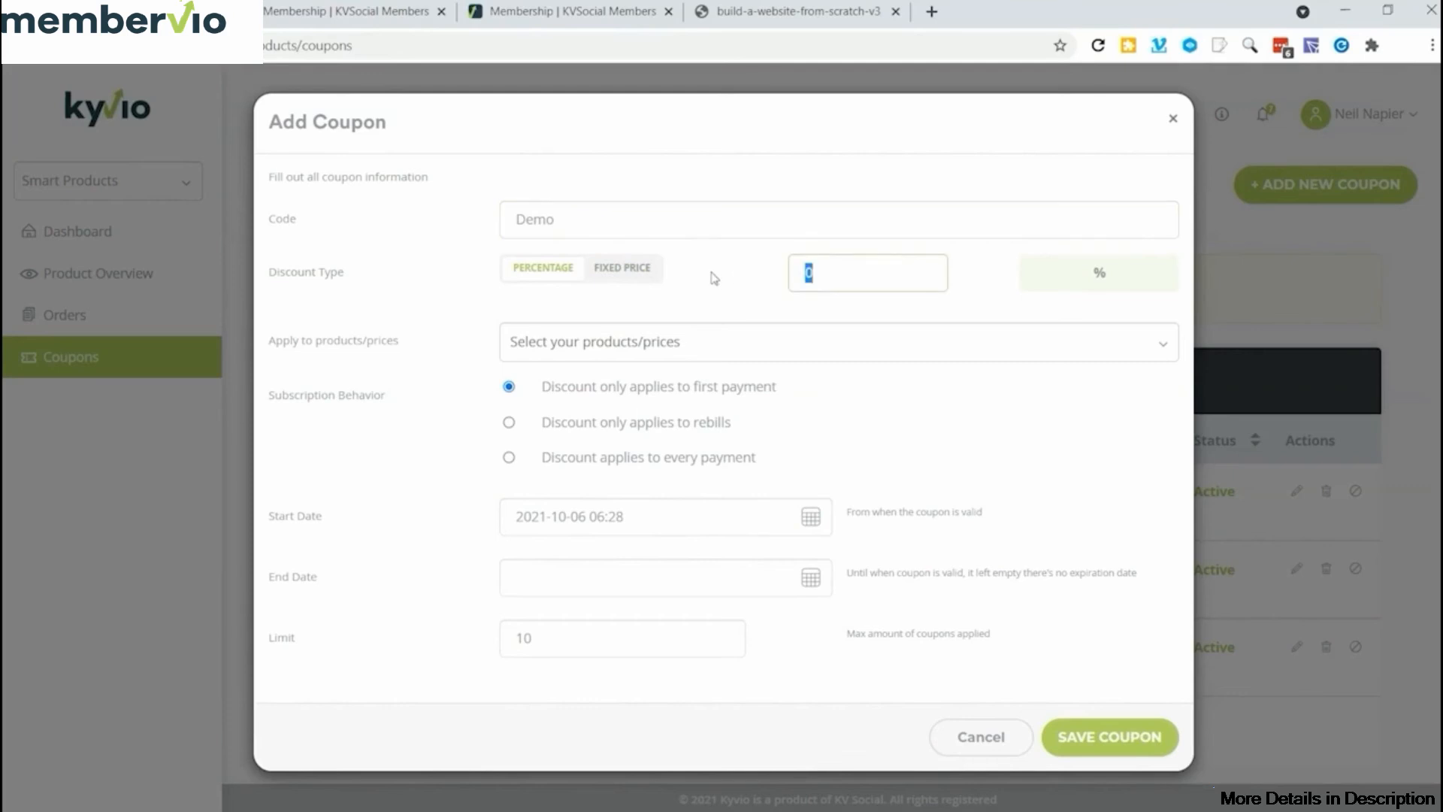
type("10")
left_click(707, 339)
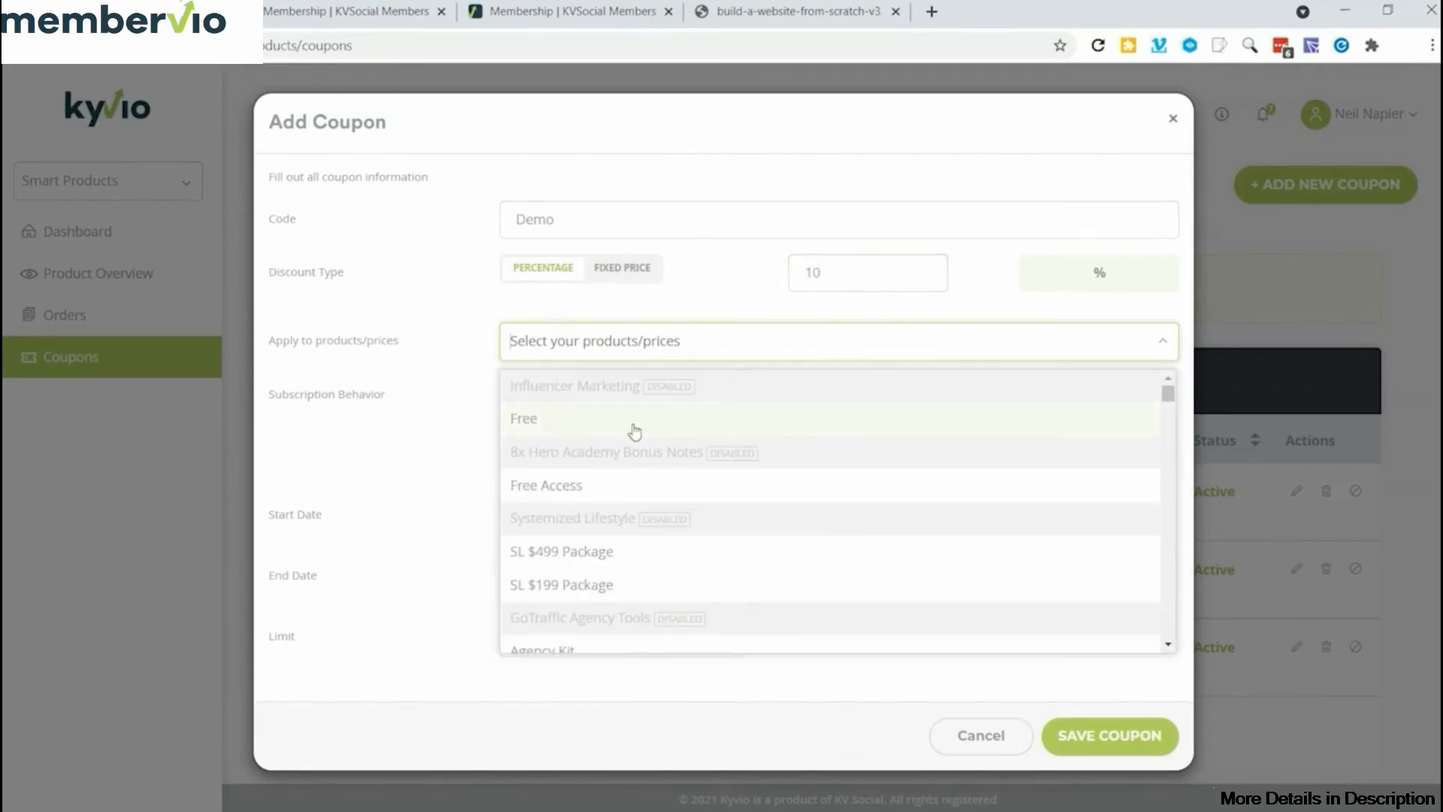
left_click(553, 421)
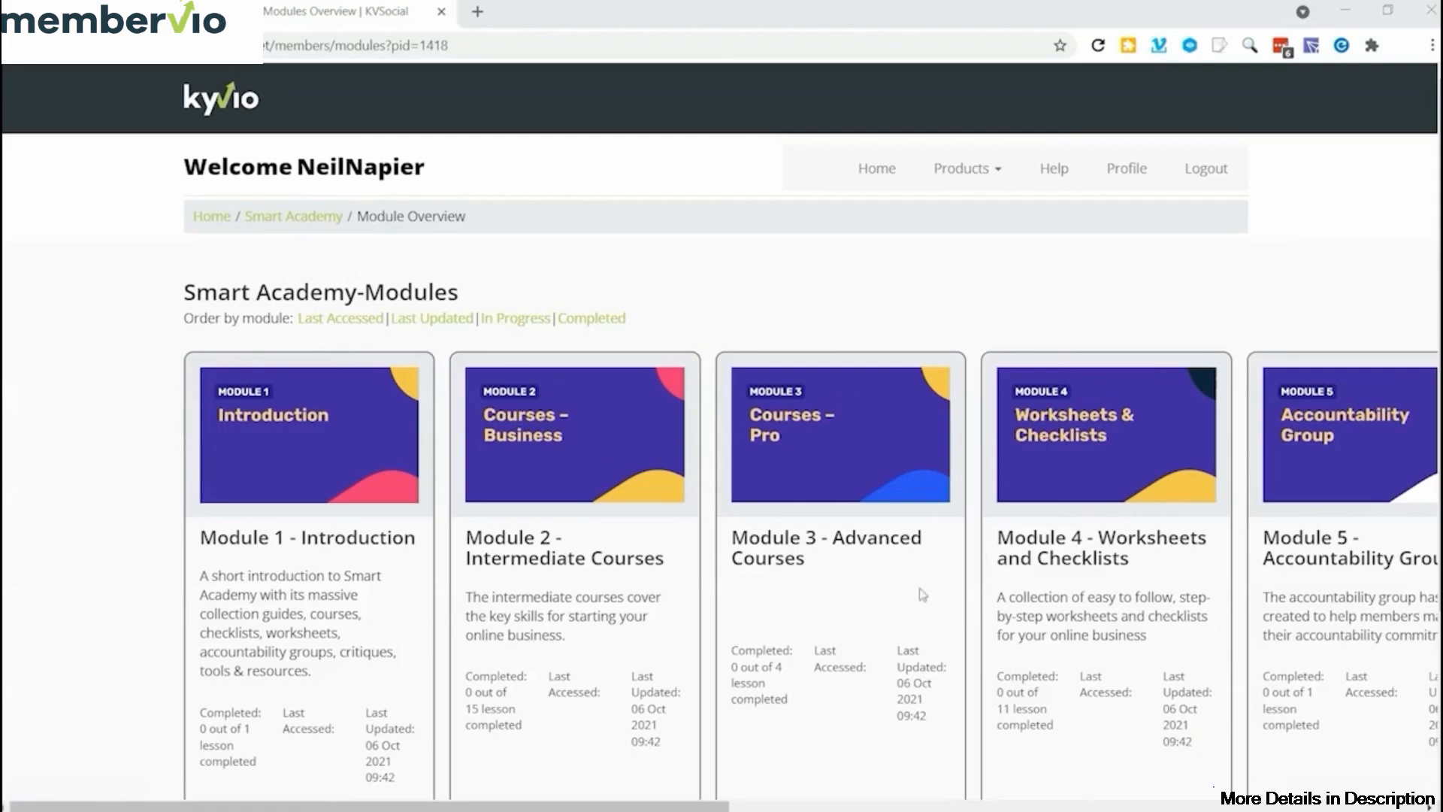
- Look over the Smart Academy module overview and start the lessons of Module 2 - Intermediate Courses
left_click_drag(725, 805, 1357, 806)
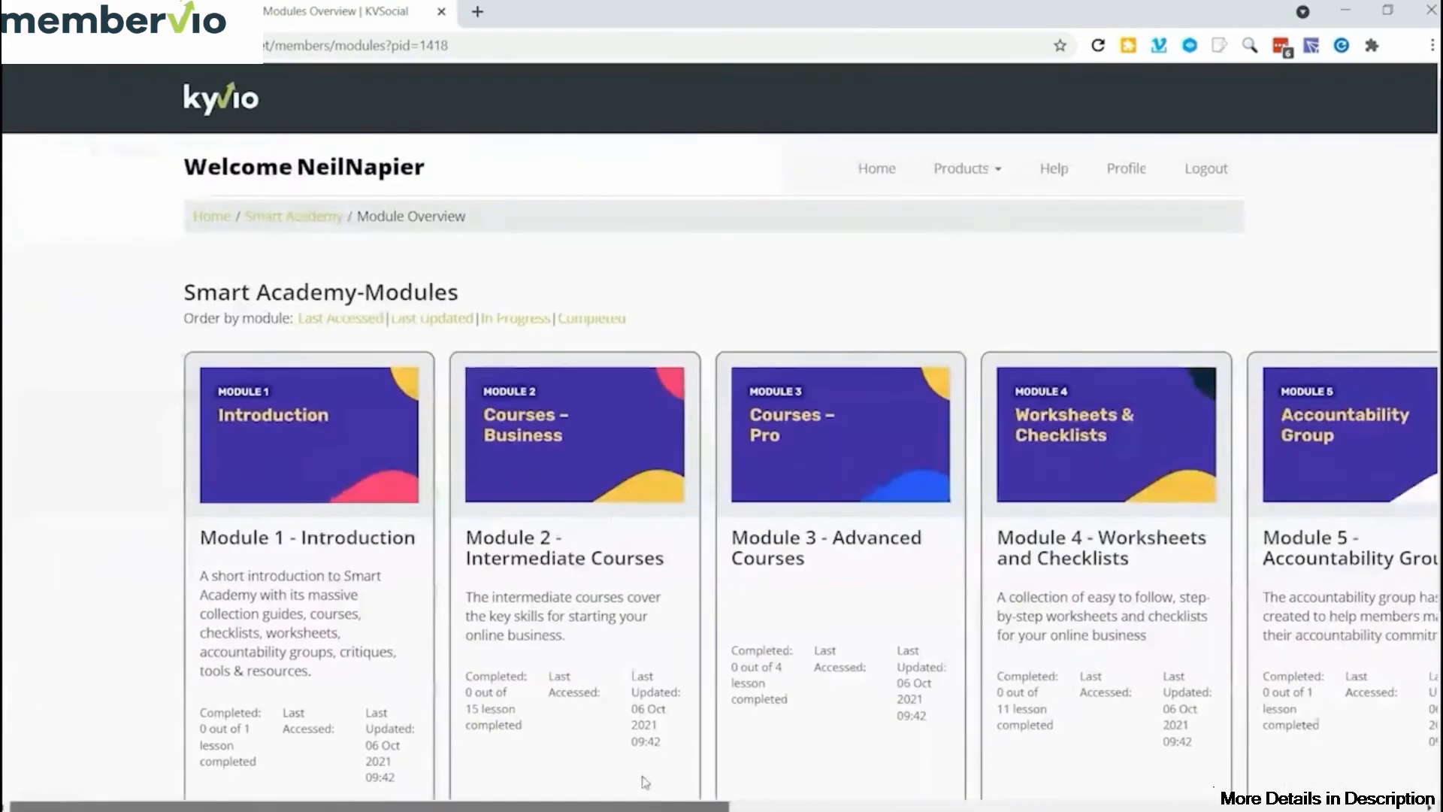
left_click_drag(464, 538, 620, 562)
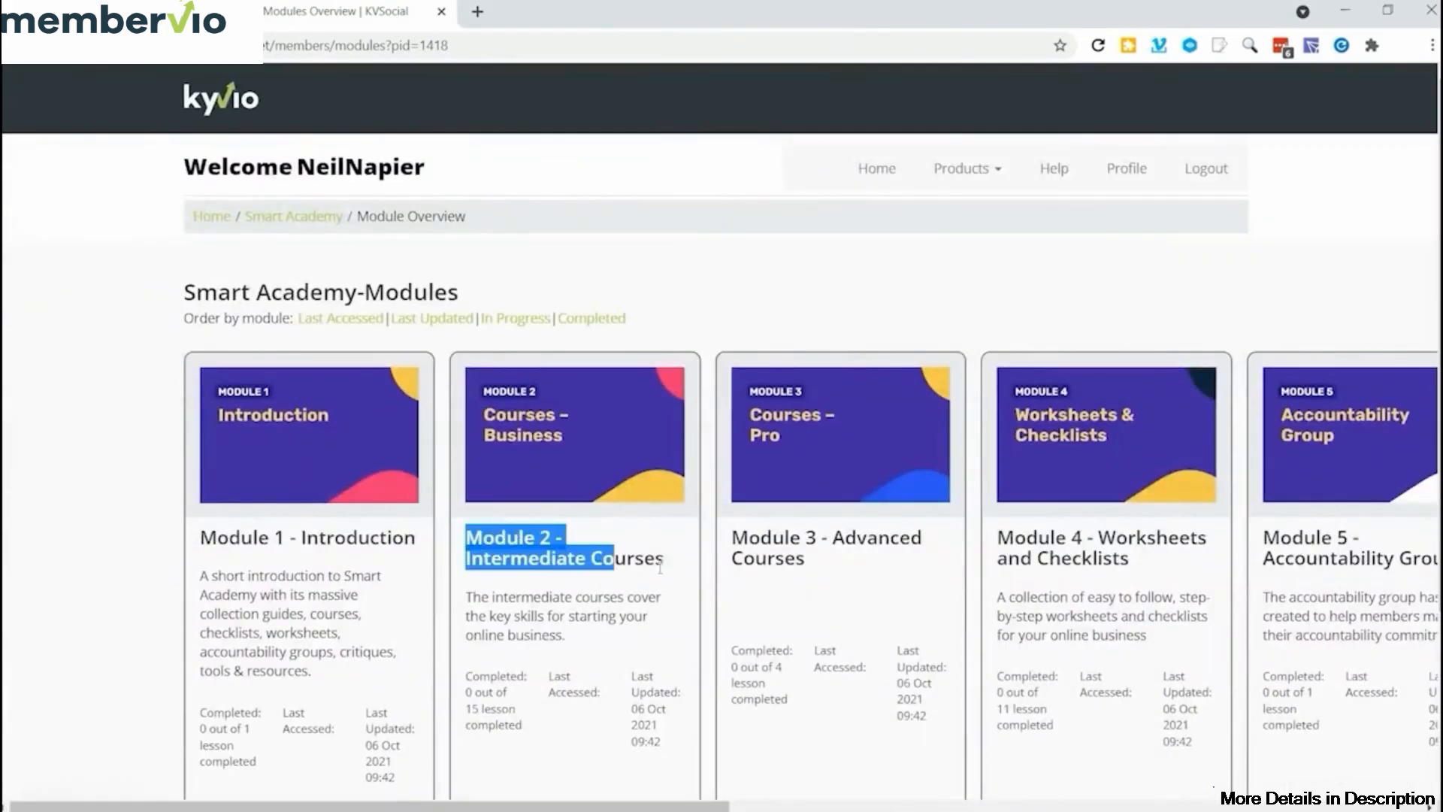
left_click(502, 539)
scroll(535, 585, "down", 3)
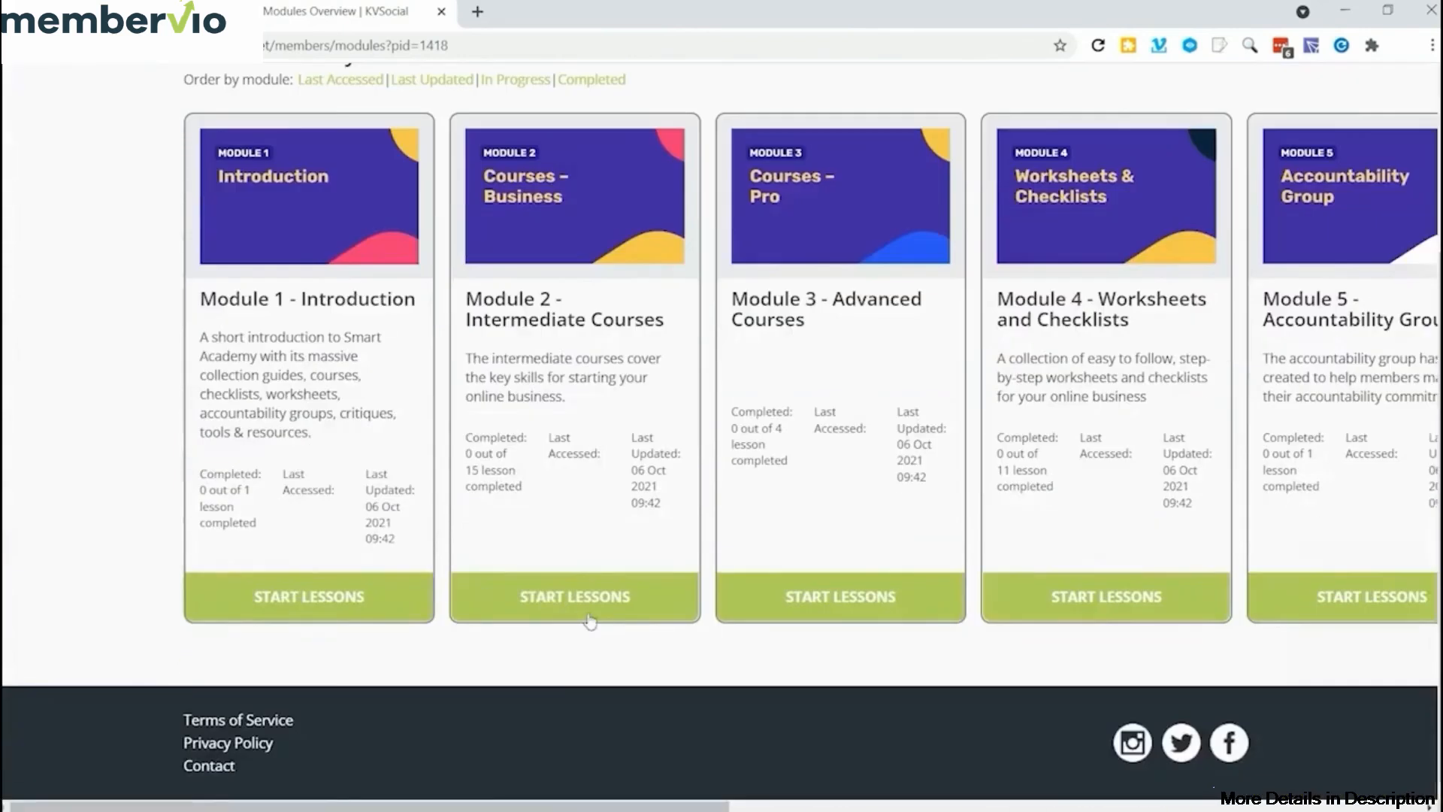
left_click(535, 587)
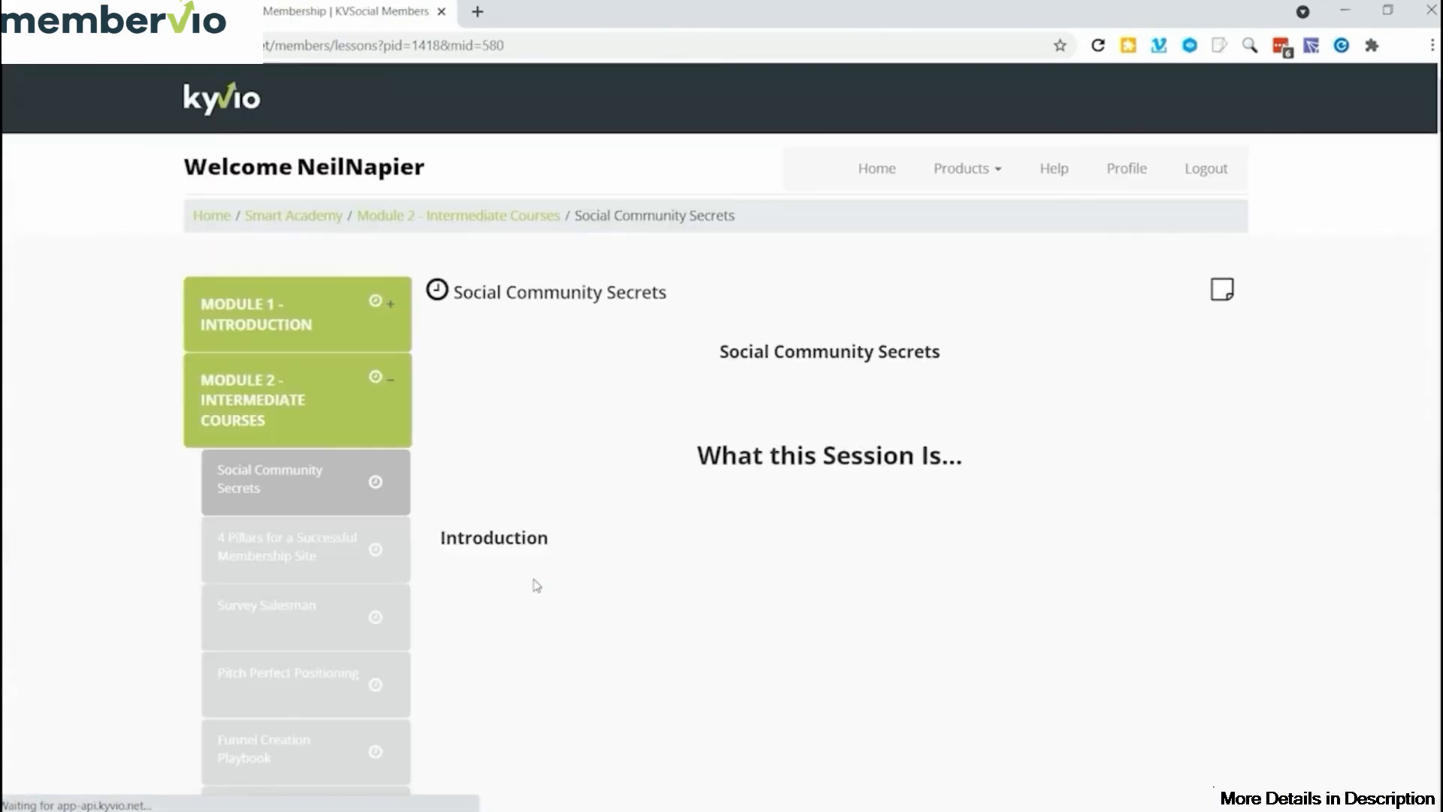
- Examine the Social Community Secrets lesson page, highlighting its title and the "What this Session Is..." heading above the introduction video
scroll(542, 573, "down", 2)
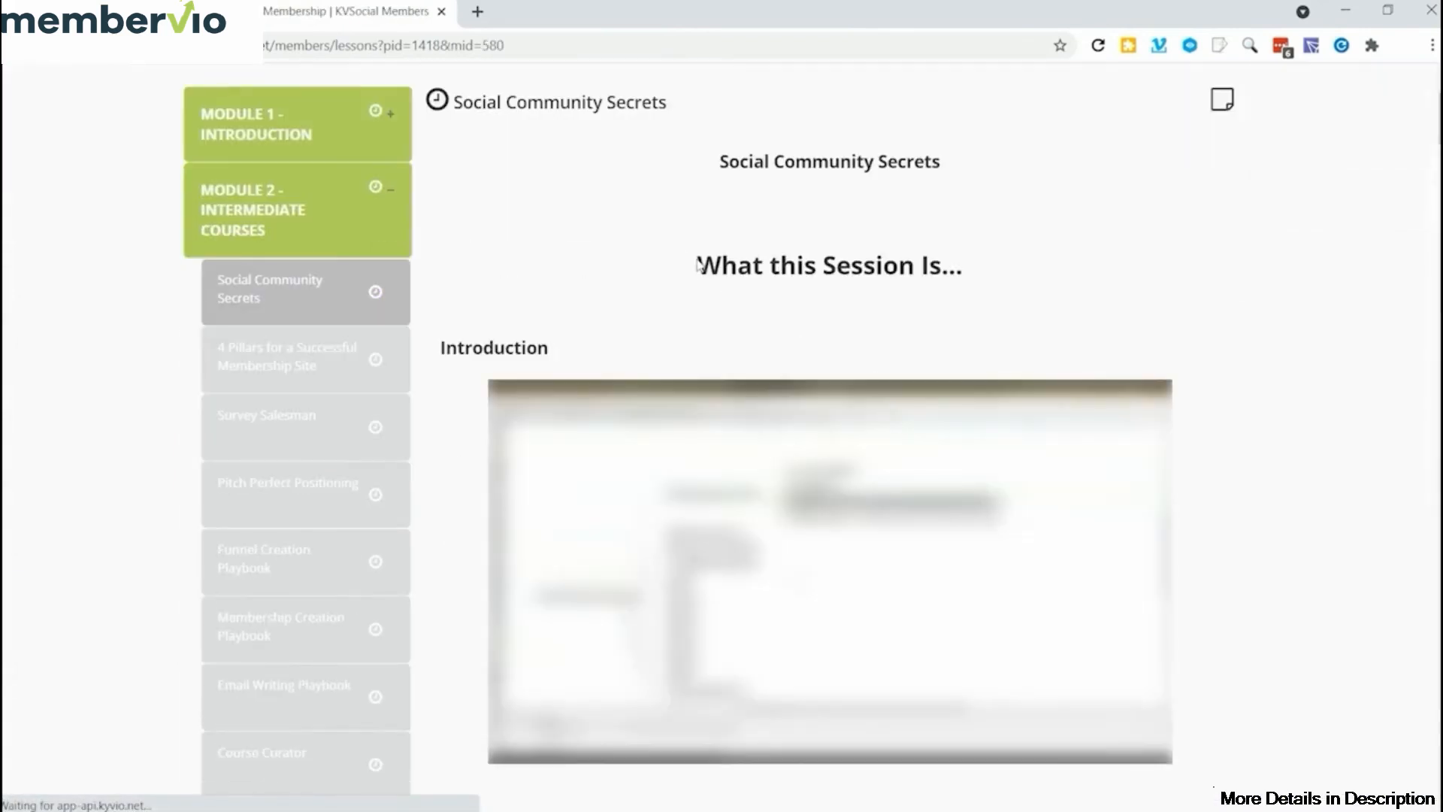
left_click_drag(716, 263, 969, 275)
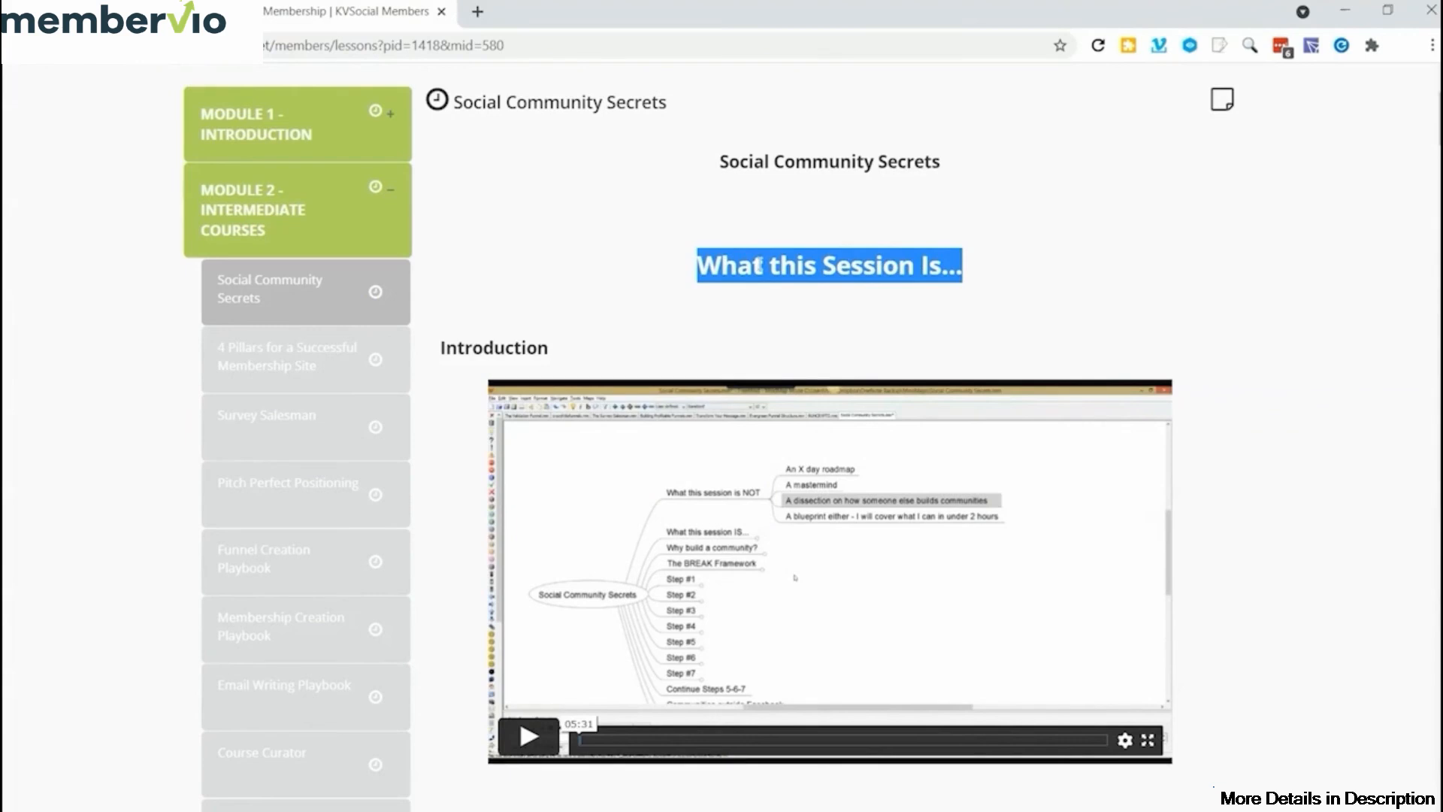
left_click_drag(690, 157, 921, 252)
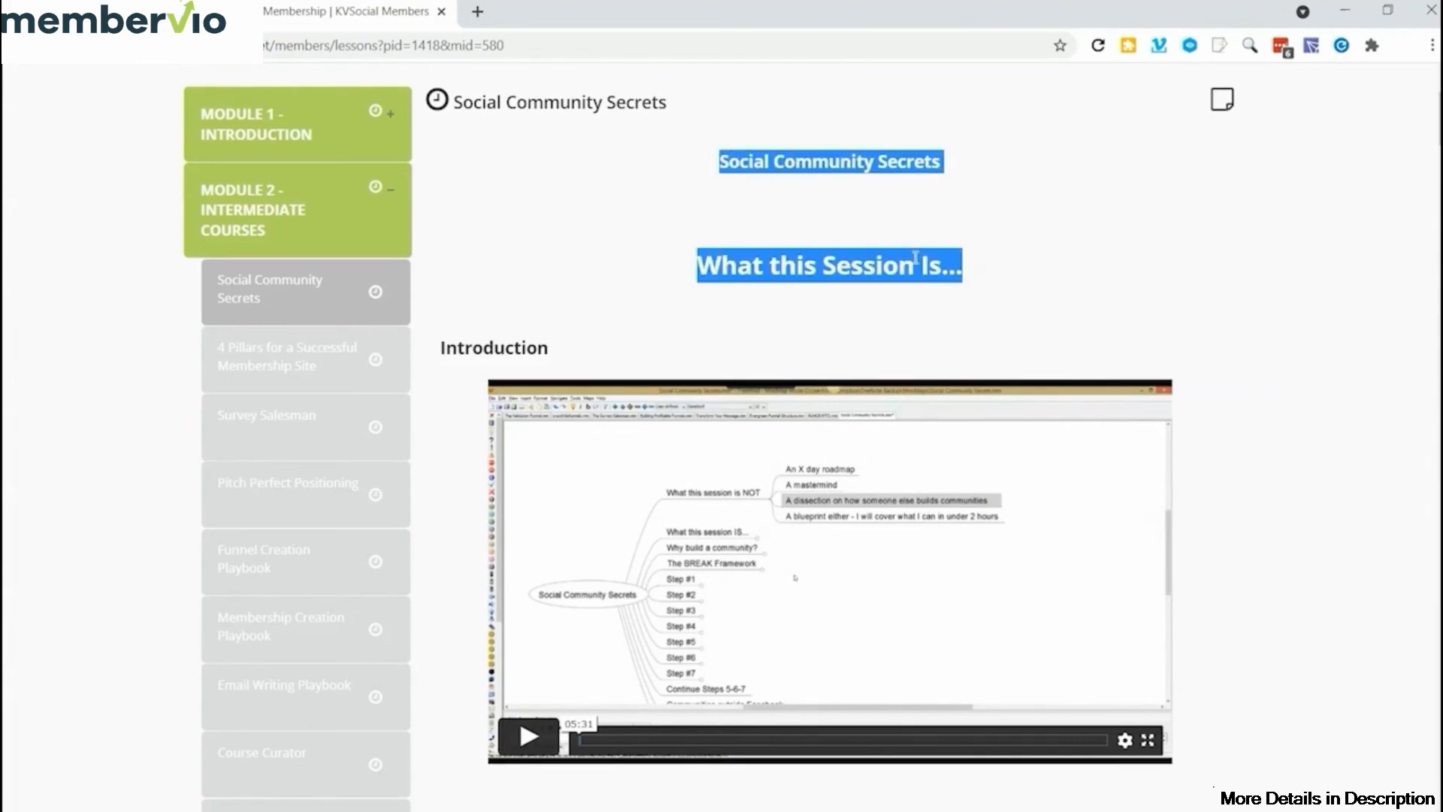